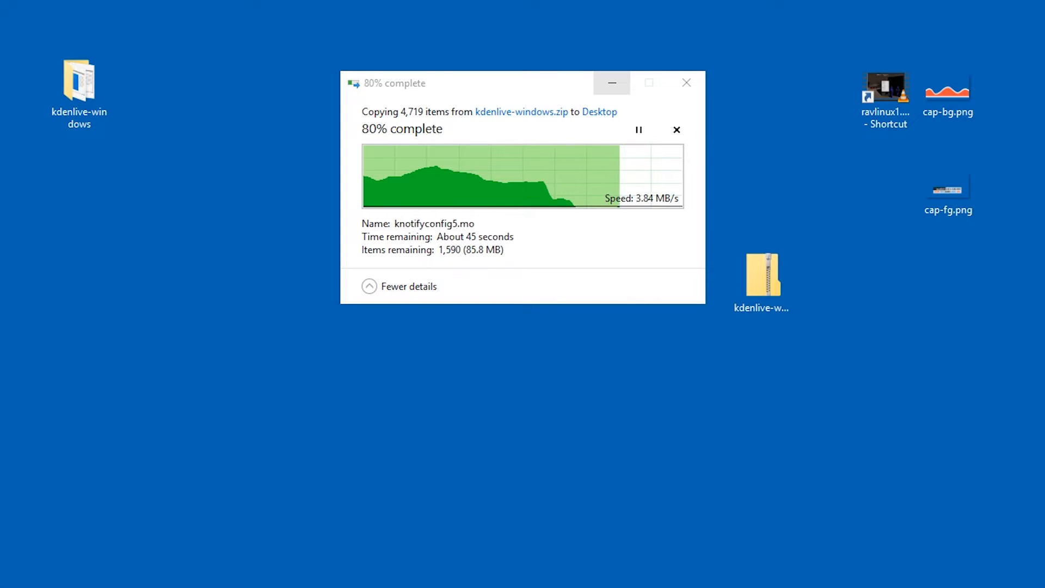
Rename the ravlinux1 video shortcut on the desktop to vid.
{"action": "left_click", "coordinate": [885, 90]}
{"action": "key", "text": "Delete"}
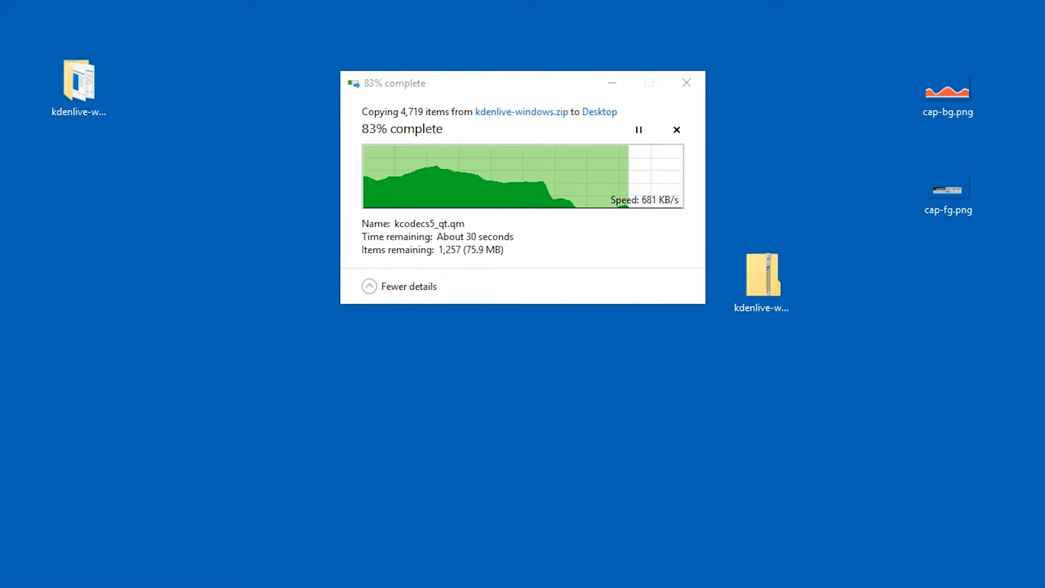
{"action": "left_click_drag", "start_coordinate": [0, 35], "coordinate": [886, 90]}
{"action": "left_click_drag", "start_coordinate": [985, 51], "coordinate": [953, 232]}
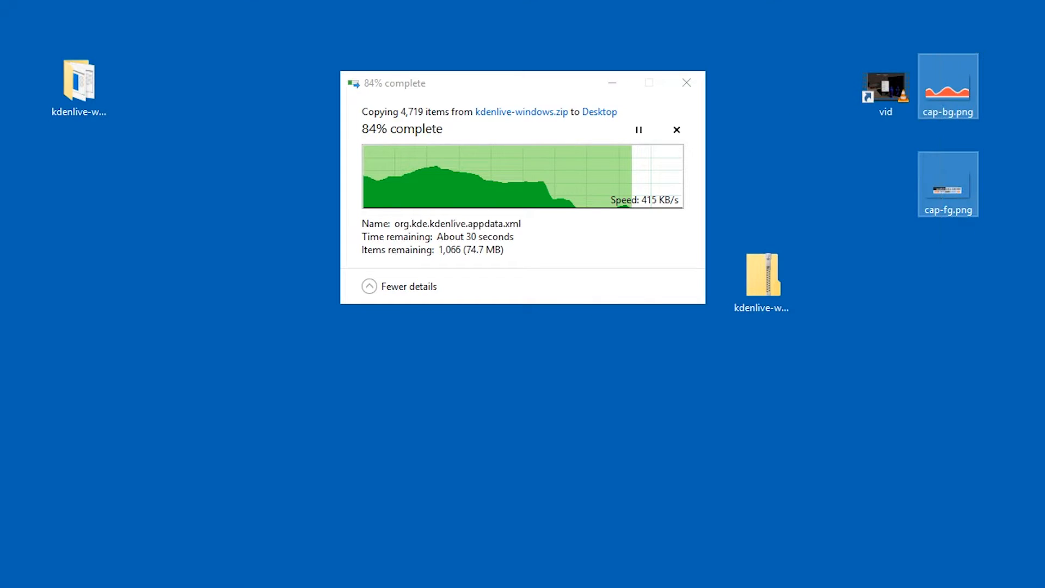
{"action": "left_click", "coordinate": [877, 255]}
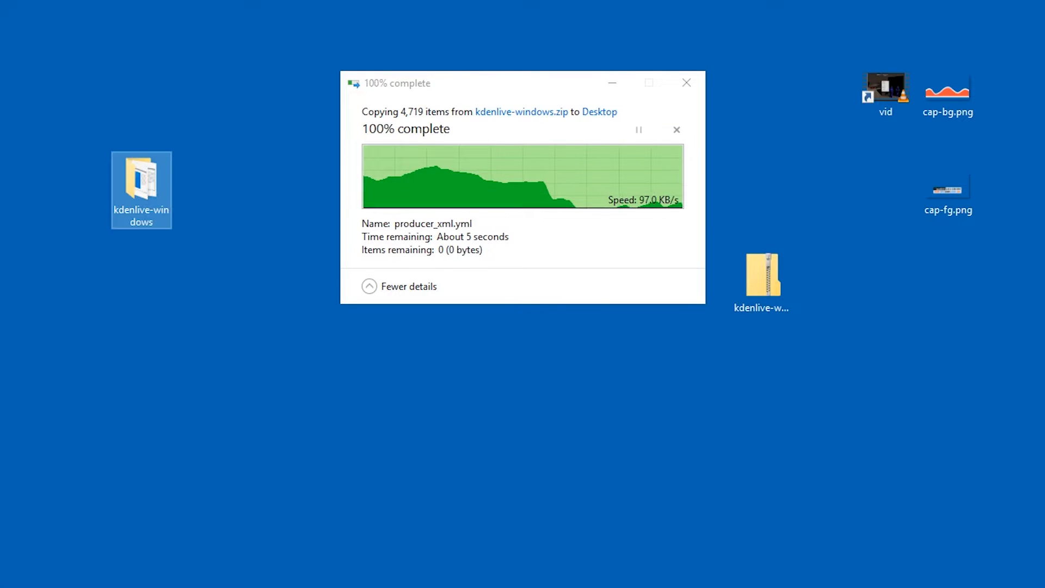
Open the extracted kdenlive-windows folder, launch kdenlive.exe and reposition its window on the desktop.
{"action": "double_click", "coordinate": [141, 180]}
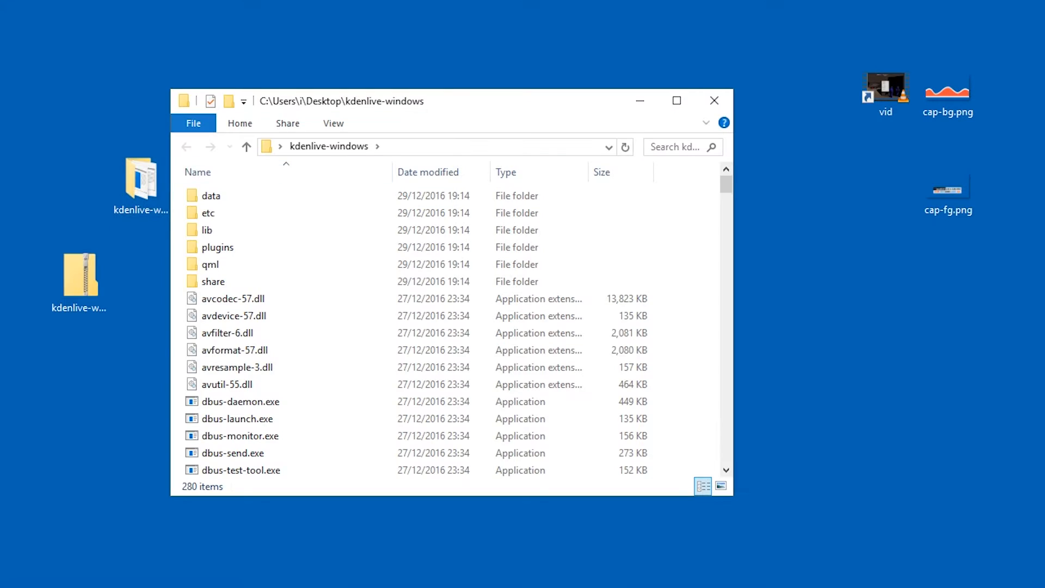
{"action": "scroll", "coordinate": [414, 338], "scroll_direction": "down", "scroll_amount": 6}
{"action": "type", "text": "kdenlive"}
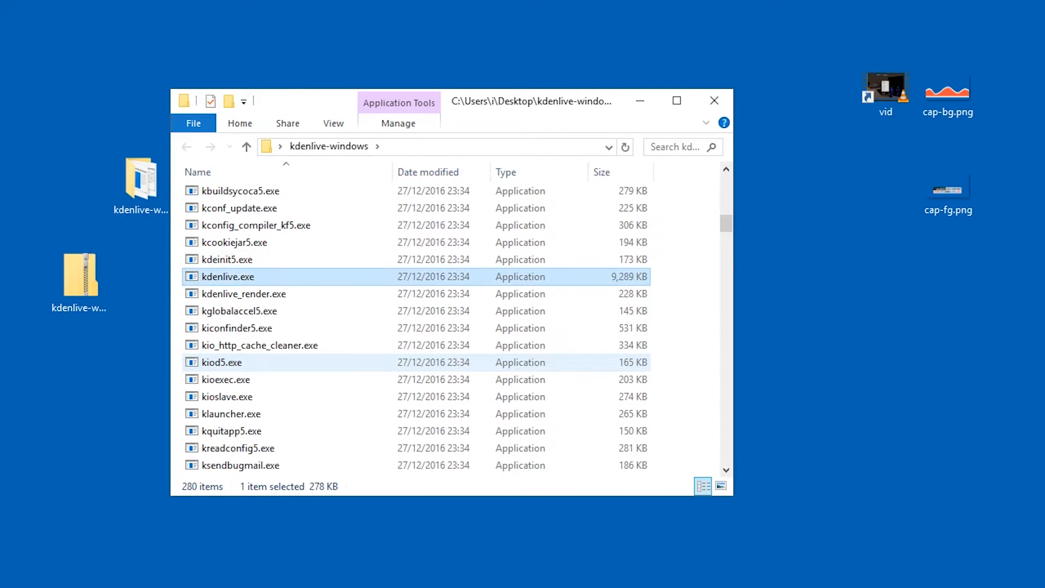
{"action": "key", "text": "Return"}
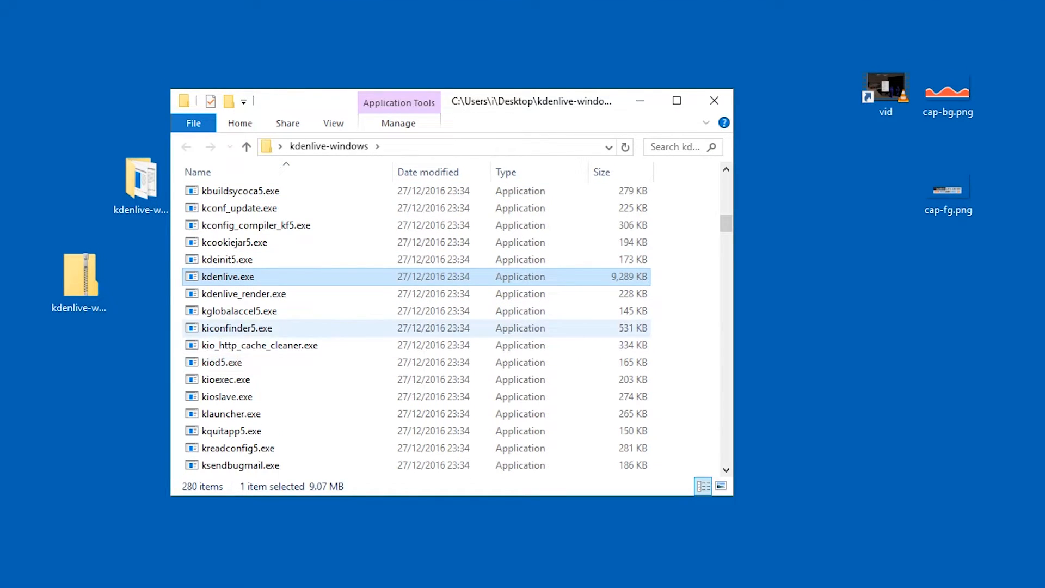
{"action": "left_click", "coordinate": [630, 313]}
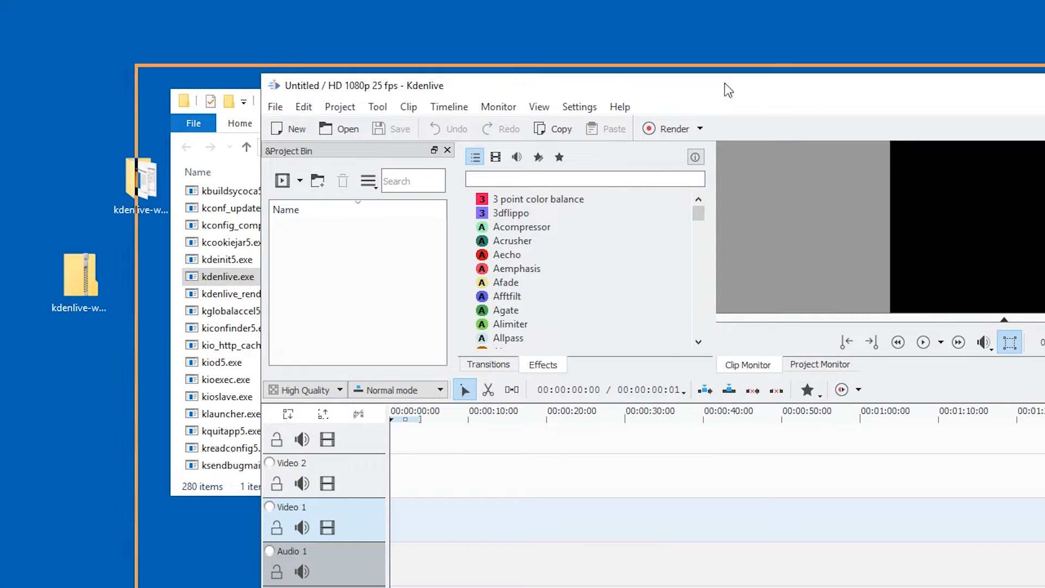
{"action": "left_click_drag", "start_coordinate": [730, 93], "coordinate": [421, 33]}
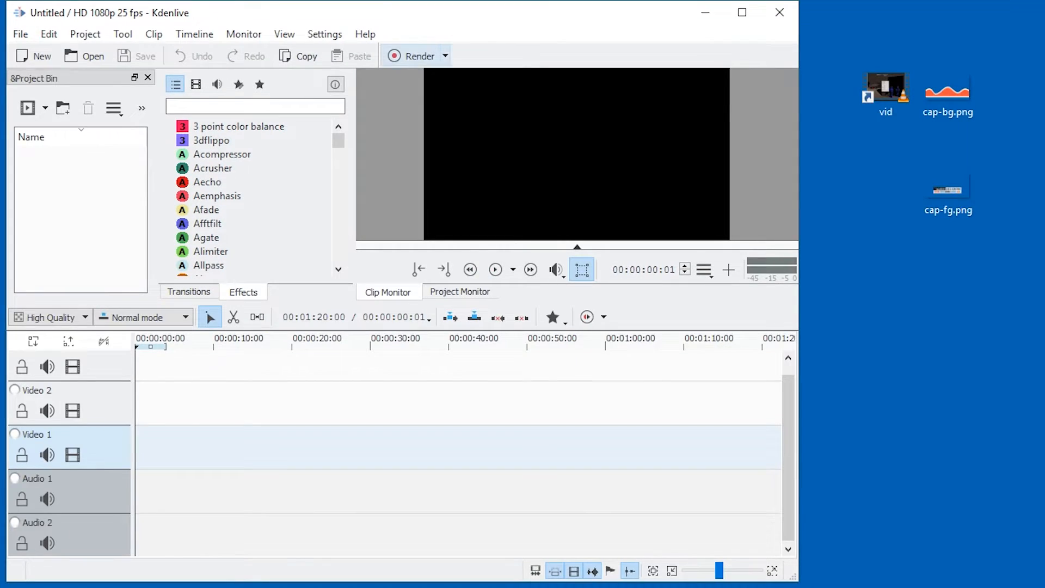
Examine the output formats offered for rendering, including MP4 (H264/AAC), and close the rendering settings without rendering.
{"action": "left_click", "coordinate": [416, 56]}
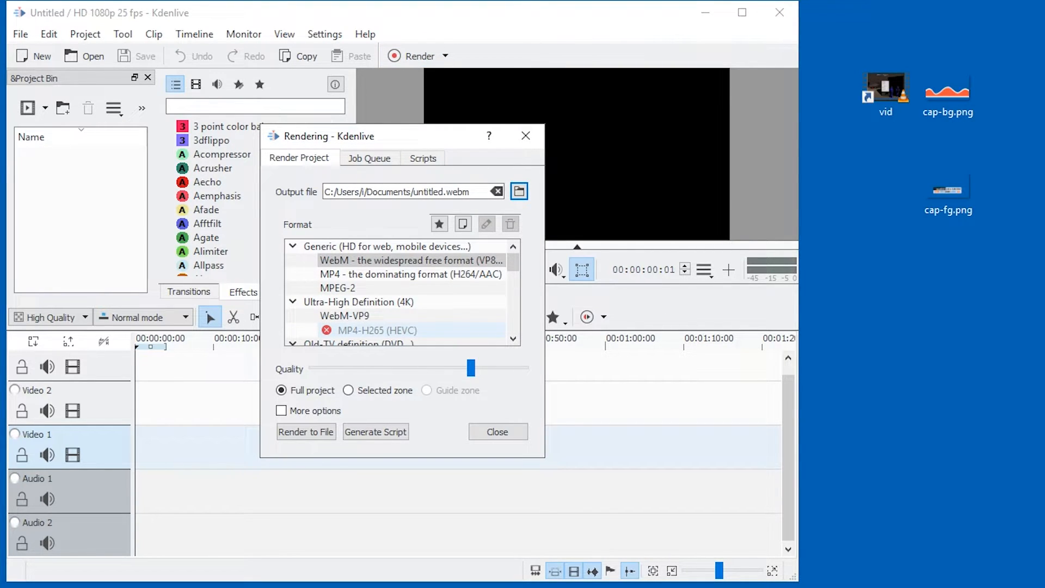
{"action": "left_click", "coordinate": [411, 274]}
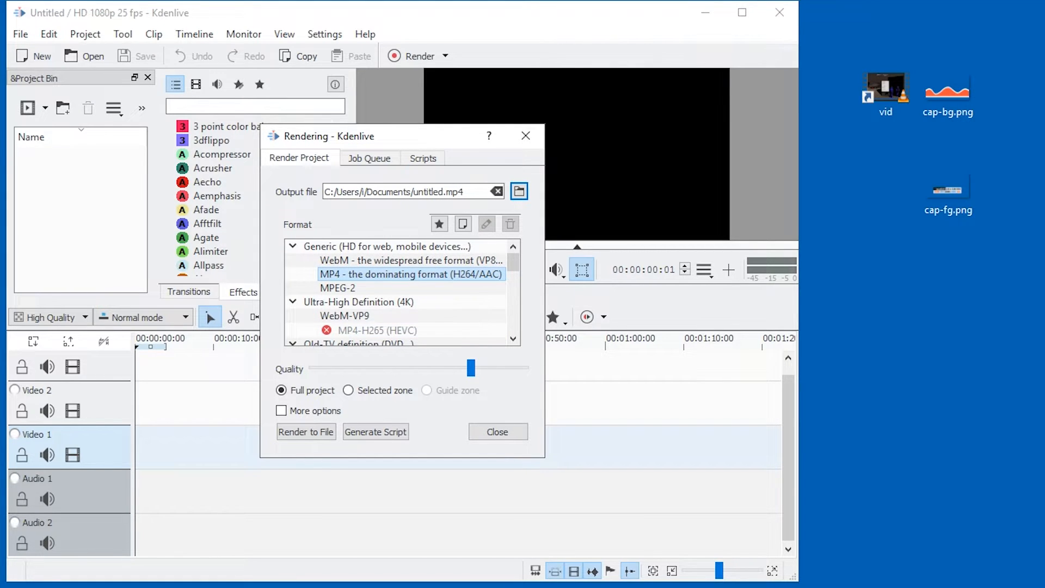
{"action": "scroll", "coordinate": [381, 289], "scroll_direction": "down", "scroll_amount": 1}
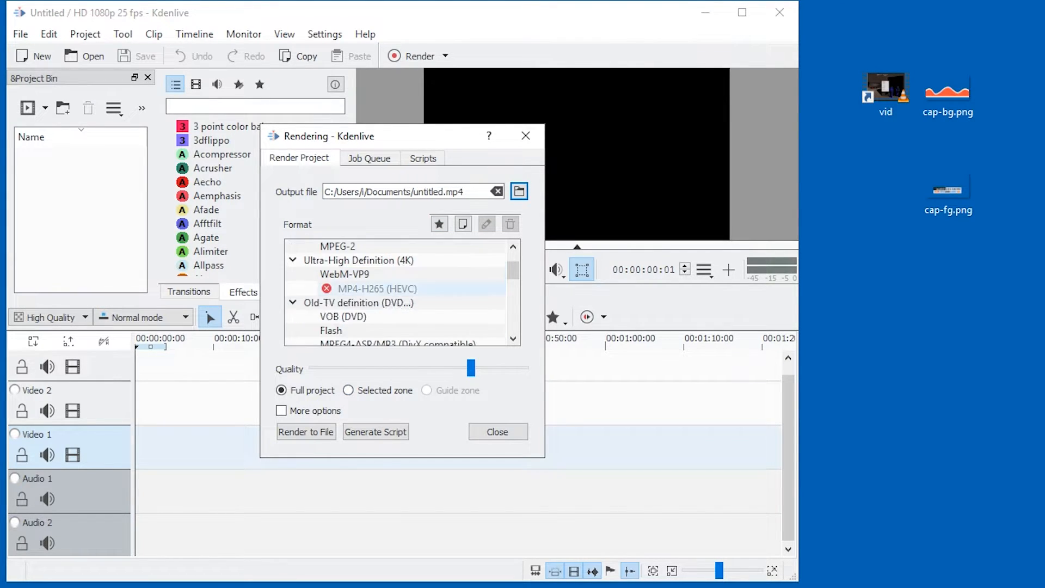
{"action": "left_click", "coordinate": [498, 432]}
Try to import the vid shortcut from the desktop into the project bin.
{"action": "left_click_drag", "start_coordinate": [886, 90], "coordinate": [109, 201]}
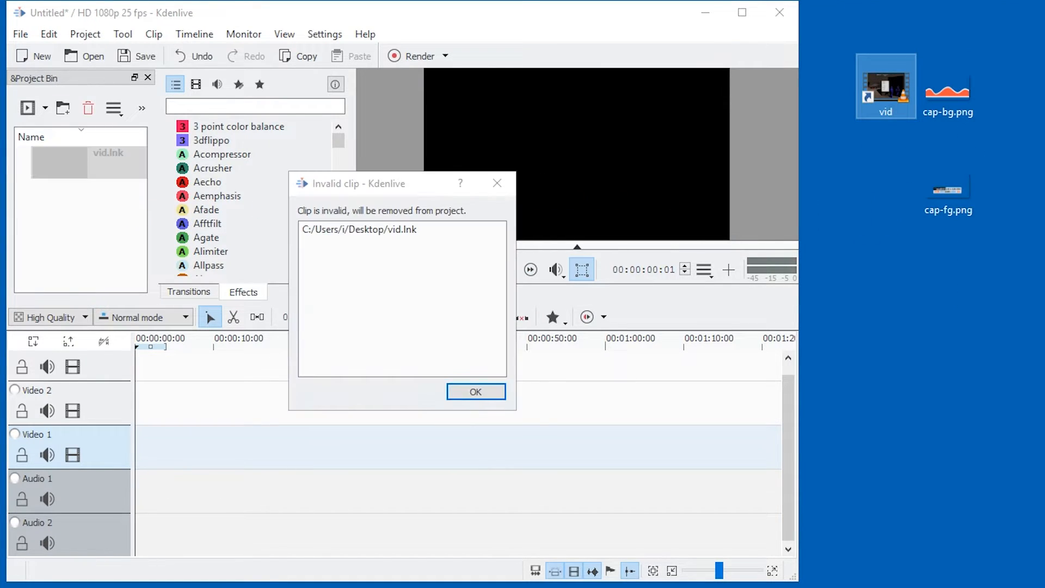
{"action": "key", "text": "Return"}
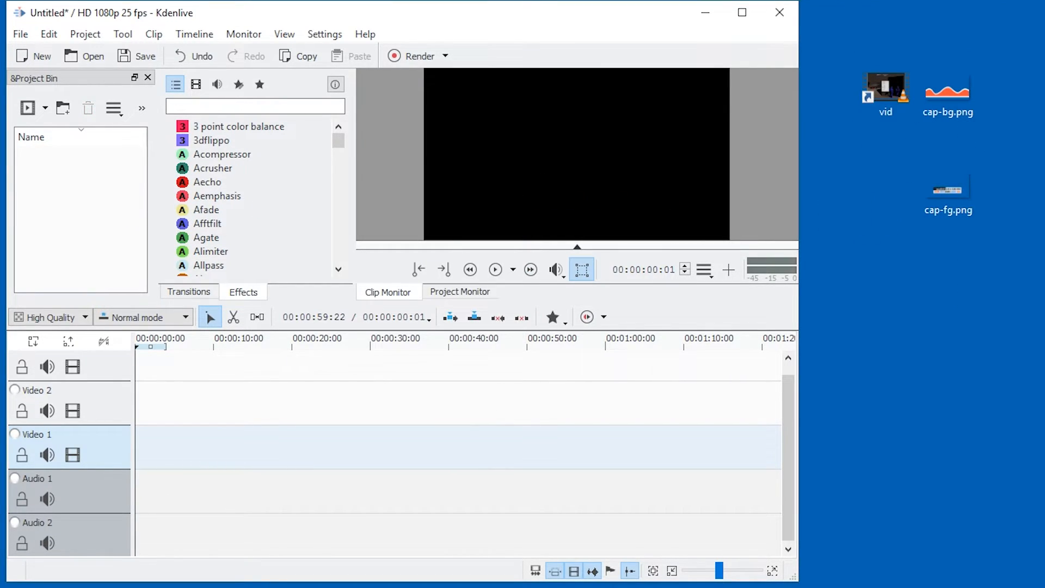
Permanently delete the vid shortcut from the desktop.
{"action": "left_click_drag", "start_coordinate": [880, 187], "coordinate": [887, 75]}
{"action": "key", "text": "shift+Delete"}
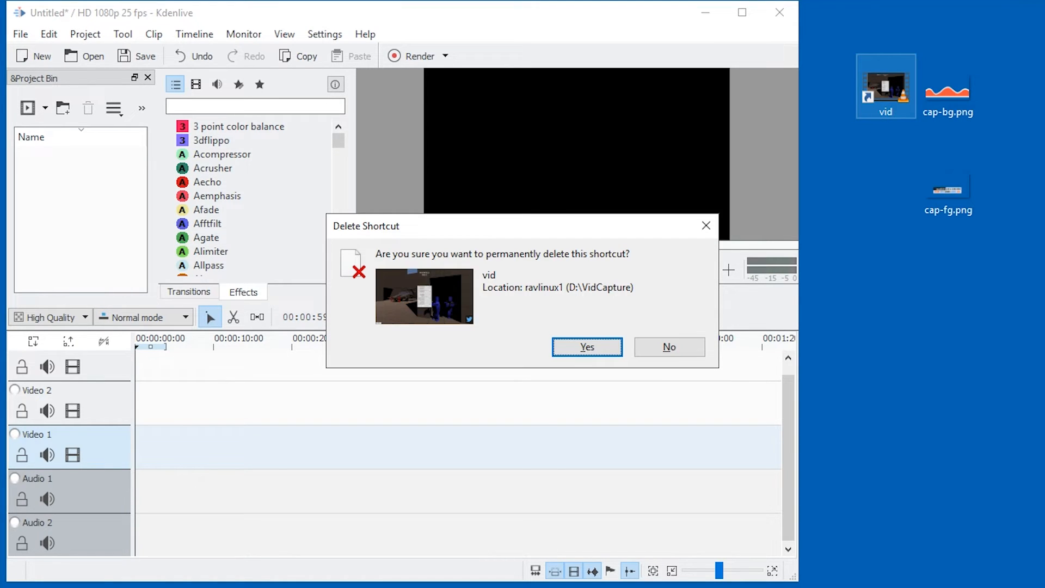
{"action": "key", "text": "Return"}
Import ravlinux1.mp4 from D:\VidCapture\ravlin into the project bin and change the default project profile to HD 720p 30 fps.
{"action": "left_click_drag", "start_coordinate": [534, 260], "coordinate": [130, 269]}
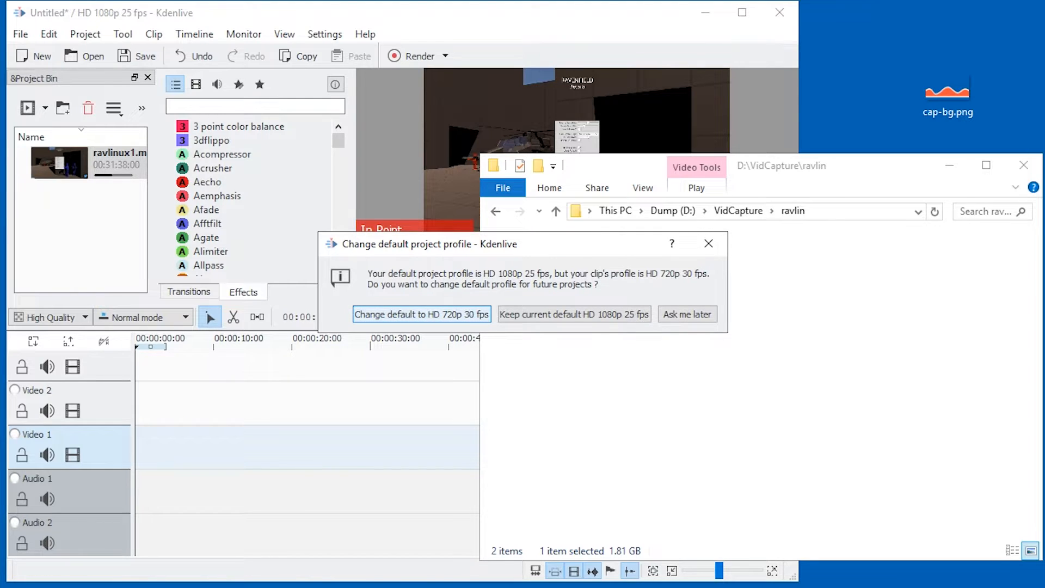
{"action": "key", "text": "Return"}
Examine the properties of ravlinux1.mp4, such as its bitrate, frame rate, frame size and codecs.
{"action": "left_click", "coordinate": [109, 163]}
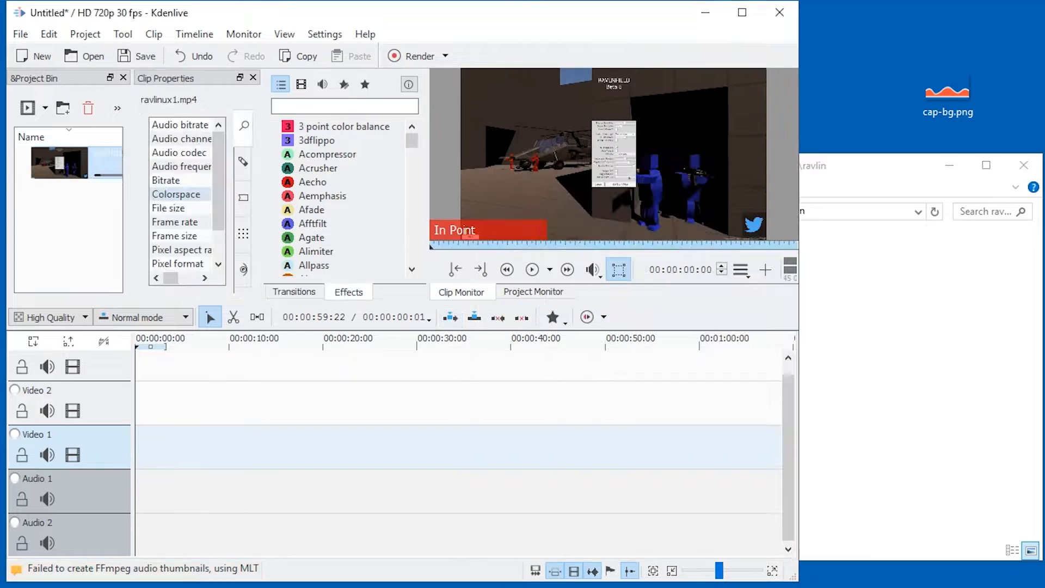
{"action": "left_click_drag", "start_coordinate": [262, 194], "coordinate": [385, 195]}
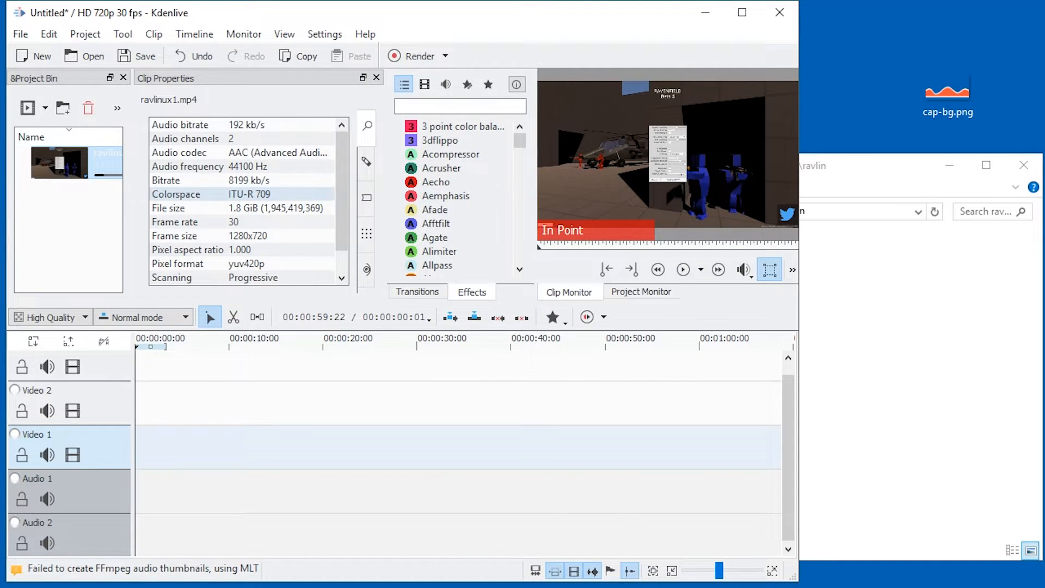
{"action": "scroll", "coordinate": [242, 193], "scroll_direction": "down", "scroll_amount": 1}
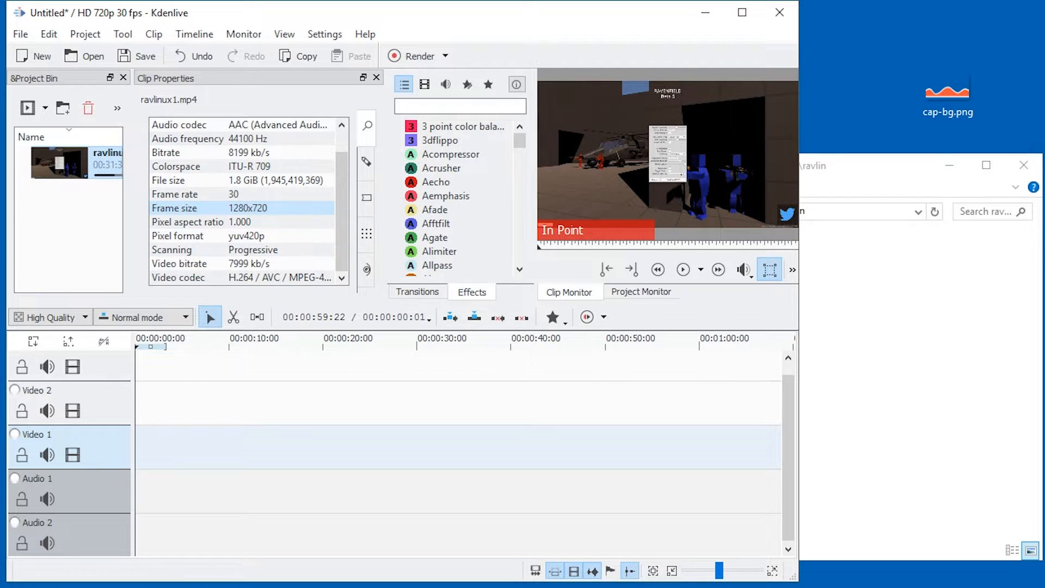
{"action": "left_click_drag", "start_coordinate": [385, 196], "coordinate": [316, 197]}
{"action": "left_click", "coordinate": [82, 163]}
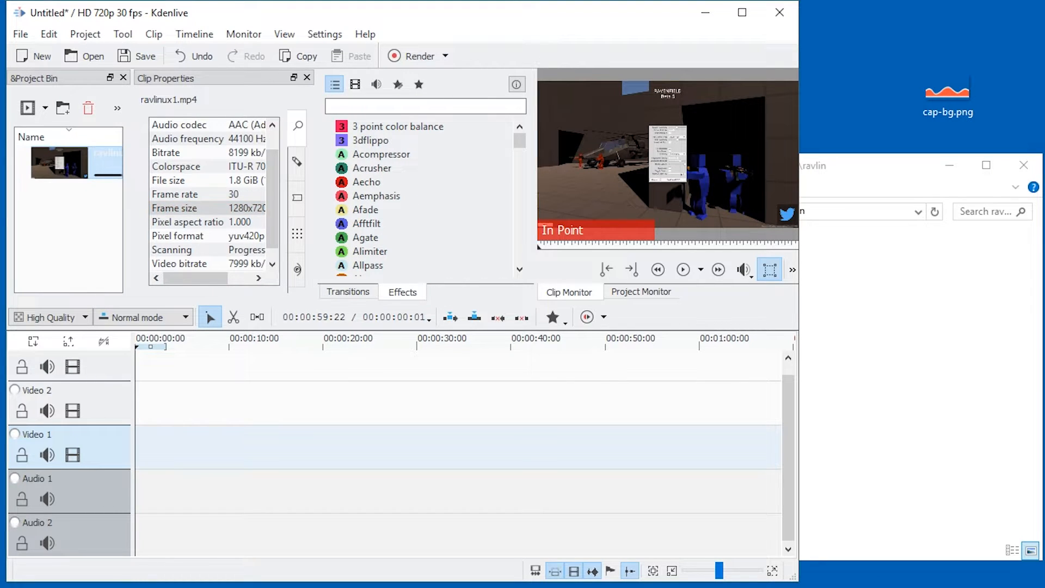
Close the ravlin folder window and hide the clip properties.
{"action": "left_click", "coordinate": [1024, 165]}
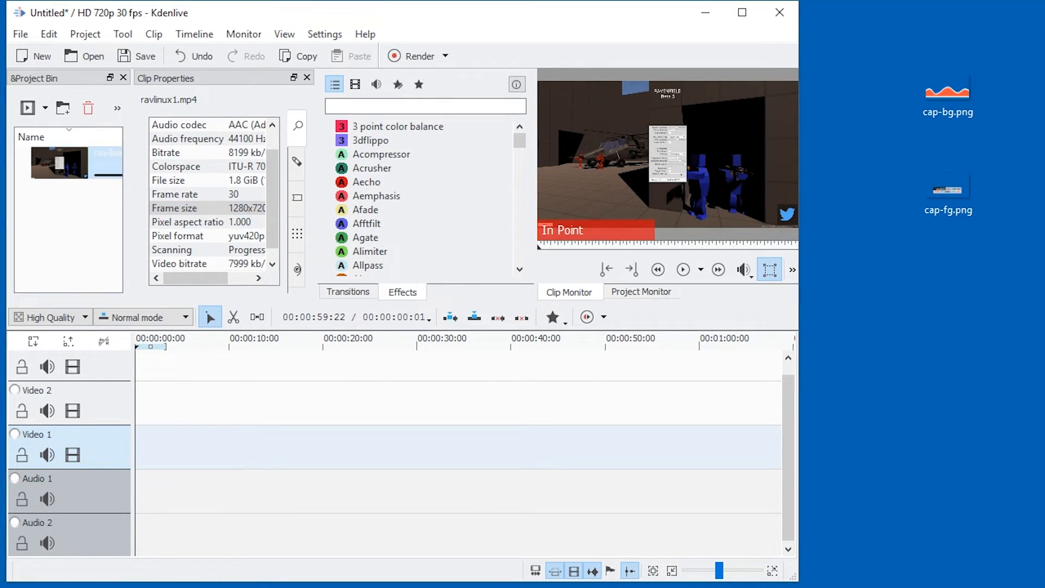
{"action": "left_click", "coordinate": [68, 234]}
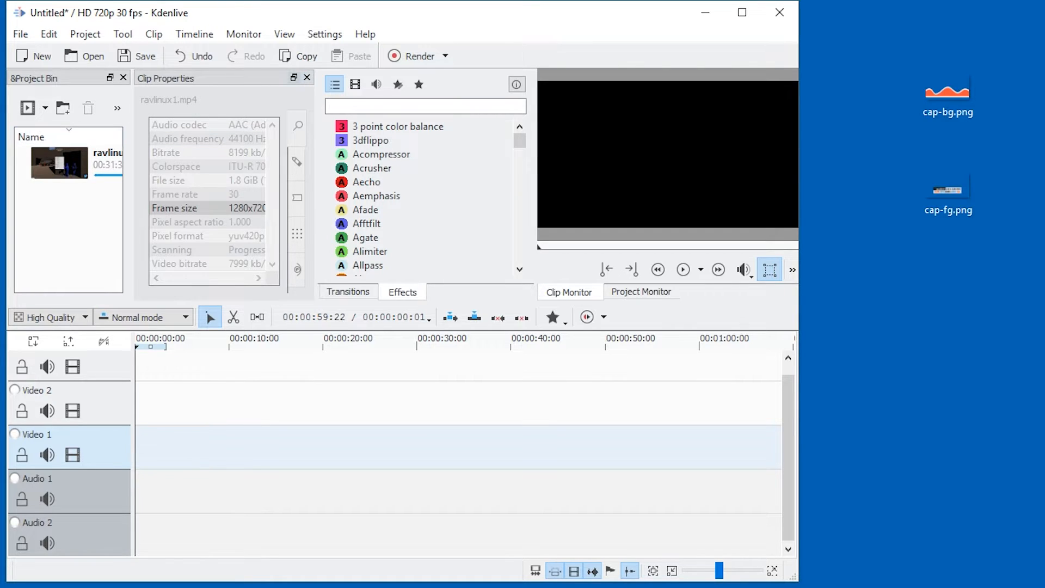
{"action": "left_click", "coordinate": [308, 78]}
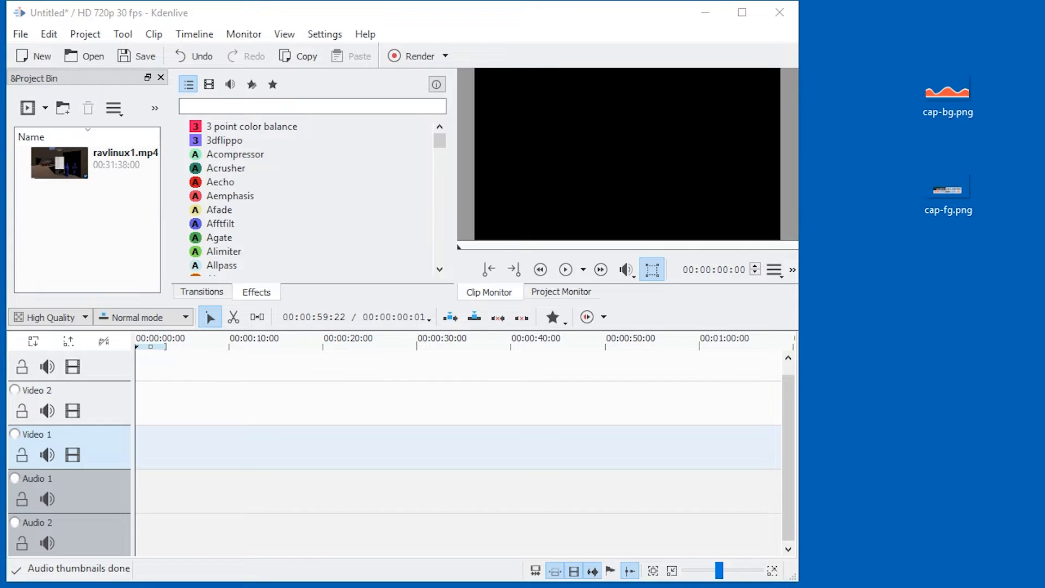
Import cap-bg.png and cap-fg.png, and place ravlinux1.mp4 at the start of the Video 1 track for a short preview.
{"action": "left_click_drag", "start_coordinate": [1030, 285], "coordinate": [151, 447]}
{"action": "left_click", "coordinate": [89, 266]}
{"action": "key", "text": "space"}
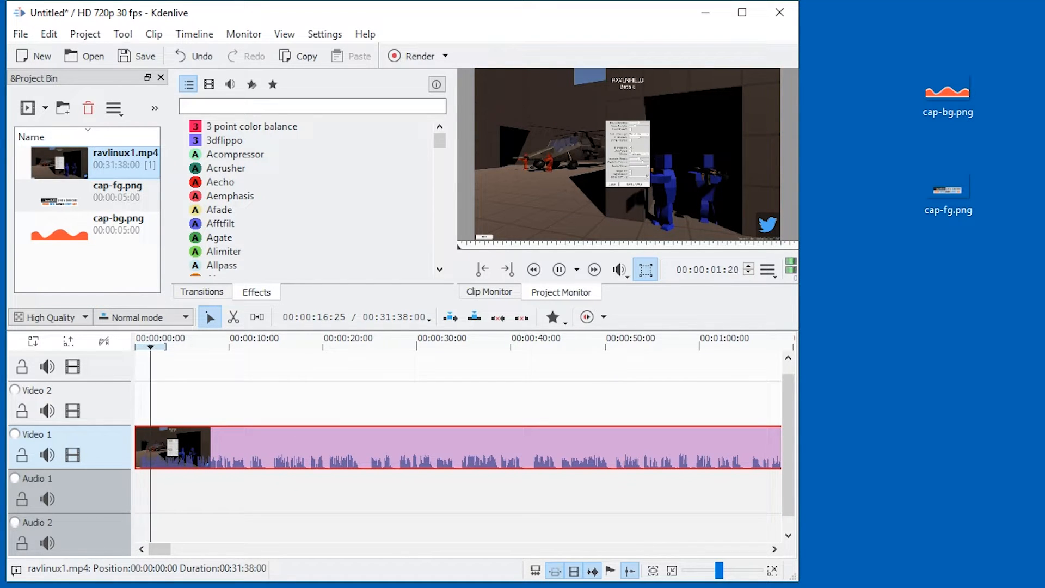
{"action": "key", "text": "space"}
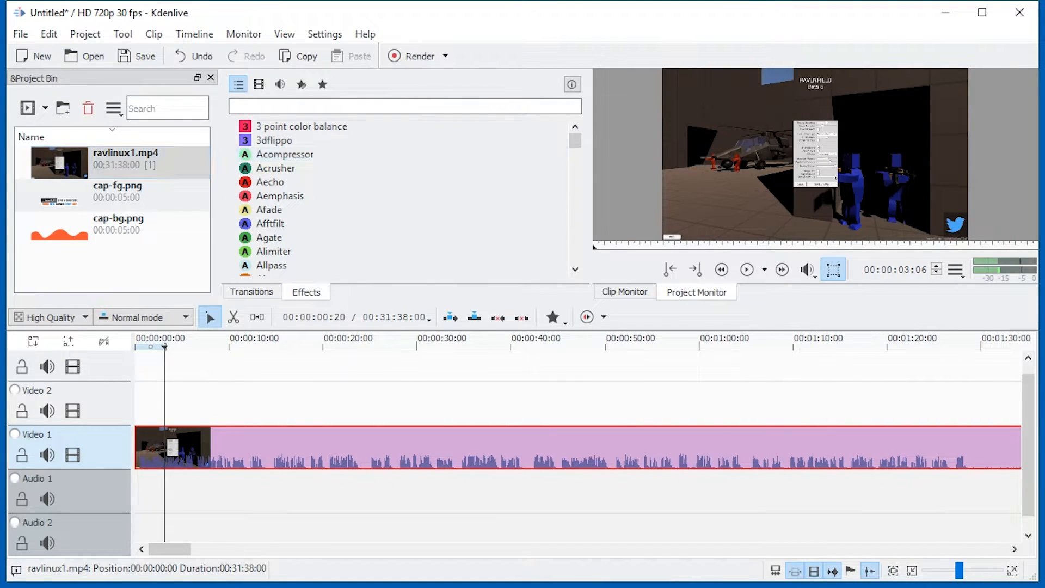
Delete the Audio 2 and Audio 1 tracks from the timeline.
{"action": "scroll", "coordinate": [87, 489], "scroll_direction": "down", "scroll_amount": 1}
{"action": "right_click", "coordinate": [88, 510]}
{"action": "left_click", "coordinate": [142, 539]}
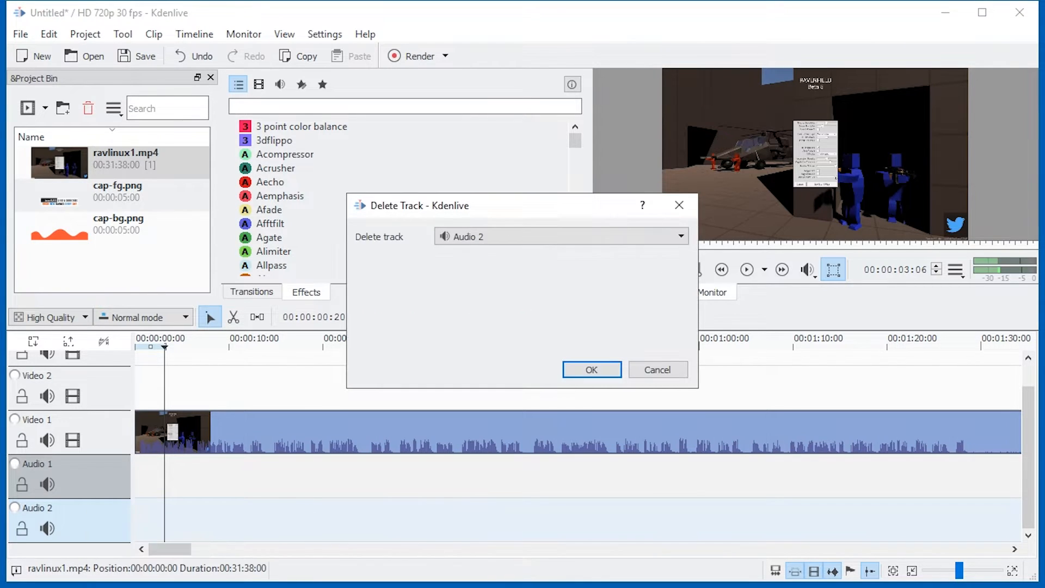
{"action": "key", "text": "Return"}
{"action": "right_click", "coordinate": [108, 501]}
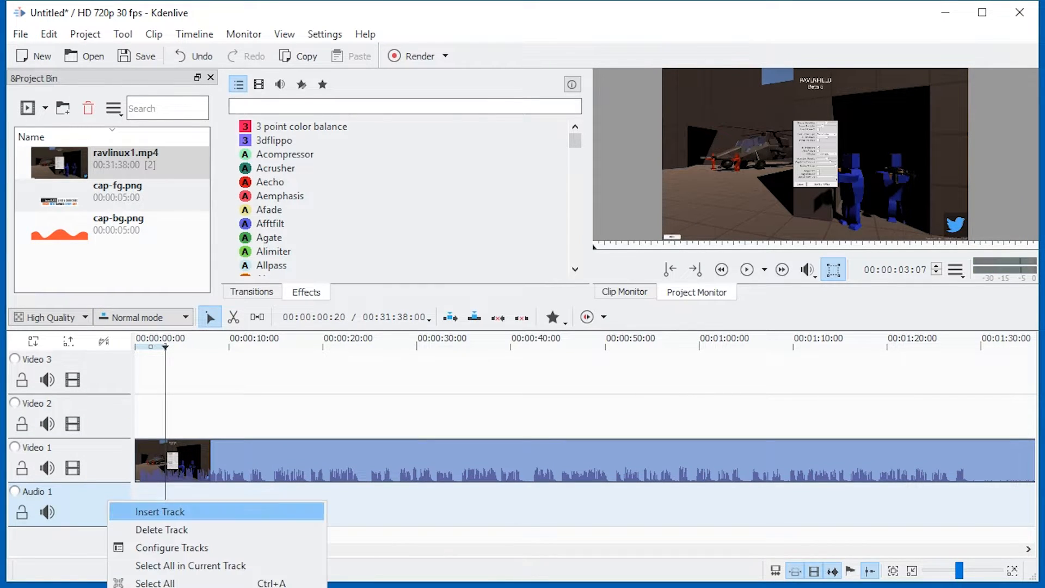
{"action": "left_click", "coordinate": [142, 528]}
{"action": "key", "text": "Return"}
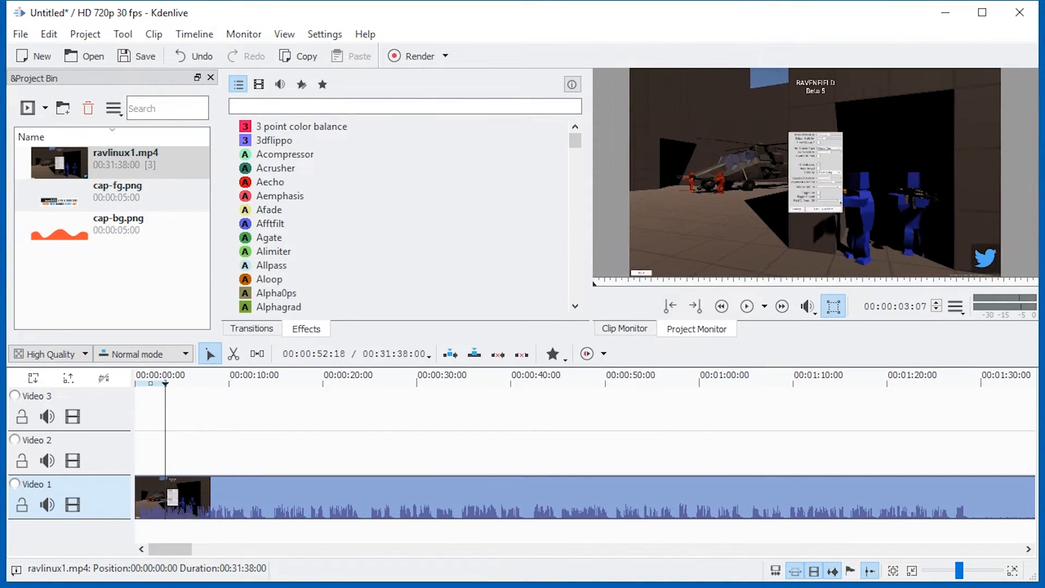
Place cap-fg.png on Video 3 and cap-bg.png directly beneath it on Video 2, both starting about one second into the timeline.
{"action": "left_click_drag", "start_coordinate": [59, 195], "coordinate": [157, 468]}
{"action": "left_click_drag", "start_coordinate": [60, 228], "coordinate": [227, 467]}
{"action": "left_click", "coordinate": [144, 467]}
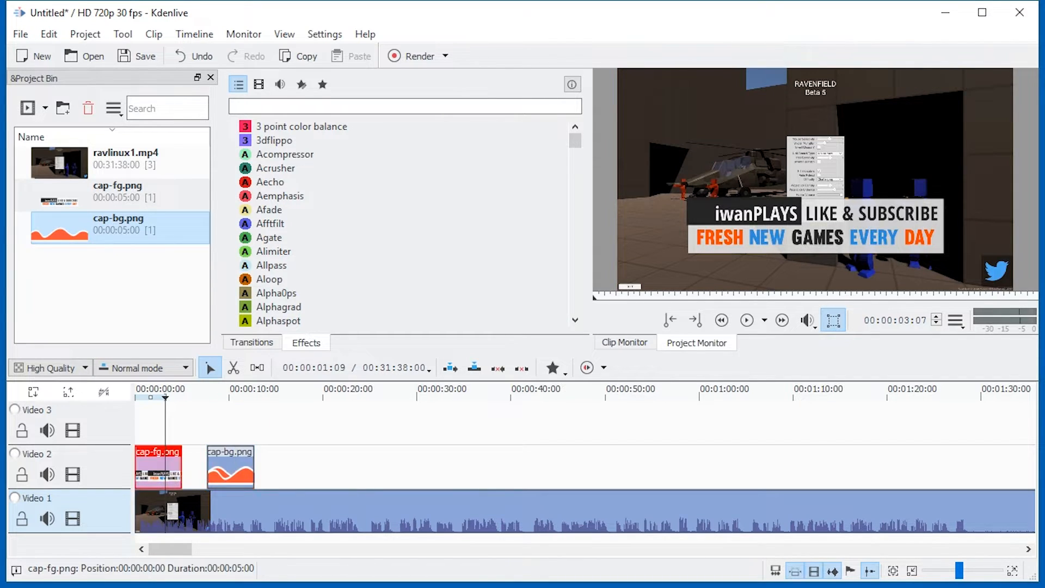
{"action": "left_click_drag", "start_coordinate": [144, 467], "coordinate": [155, 423]}
{"action": "left_click_drag", "start_coordinate": [229, 467], "coordinate": [167, 467]}
Play the timeline from the start to preview the two caption images over the video.
{"action": "left_click_drag", "start_coordinate": [165, 398], "coordinate": [136, 396]}
{"action": "left_click", "coordinate": [747, 320]}
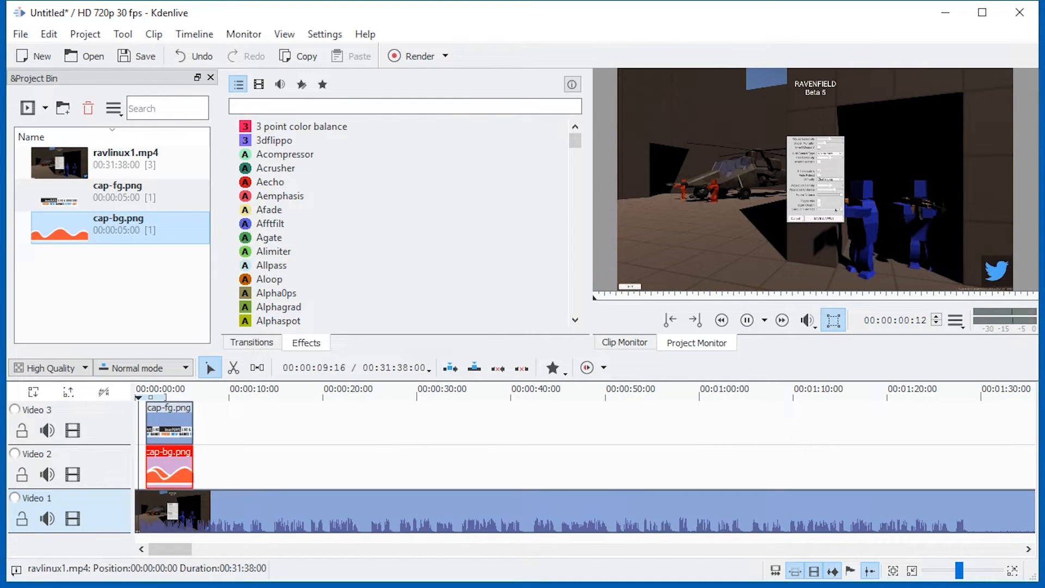
{"action": "key", "text": "space"}
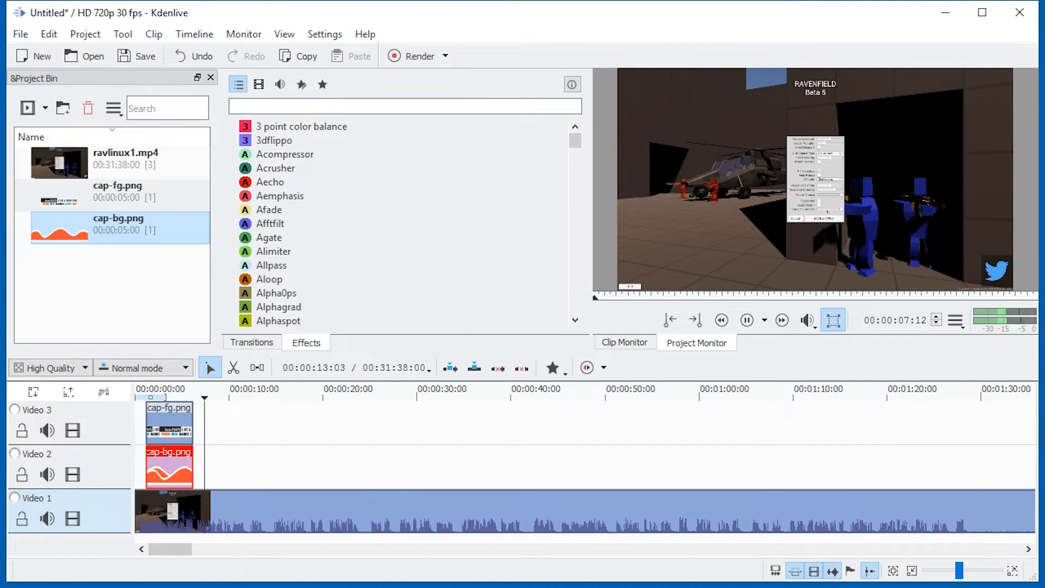
{"action": "key", "text": "space"}
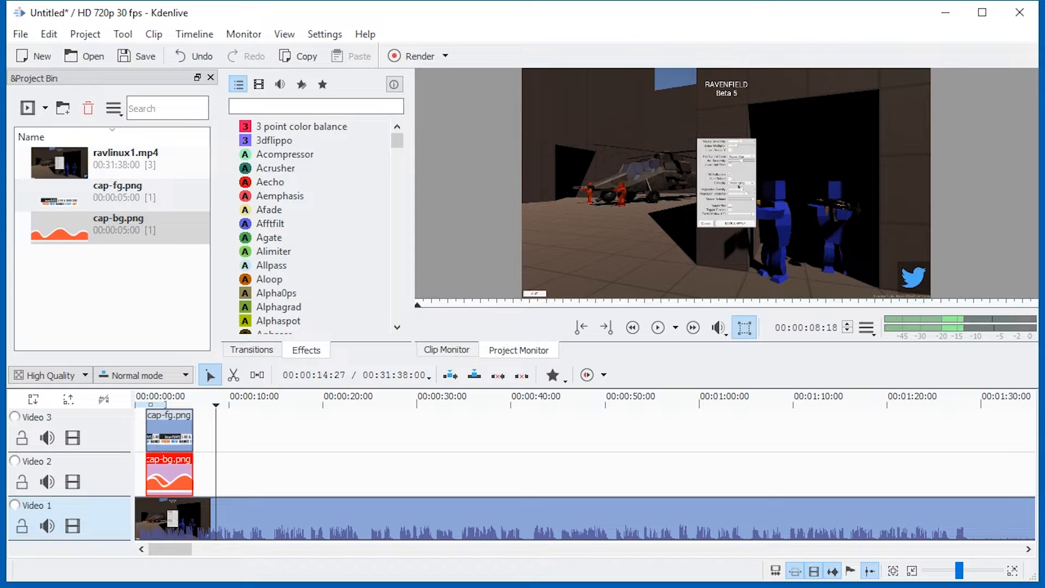
Save the project under the name test.
{"action": "key", "text": "ctrl+s"}
{"action": "type", "text": "test"}
{"action": "key", "text": "Return"}
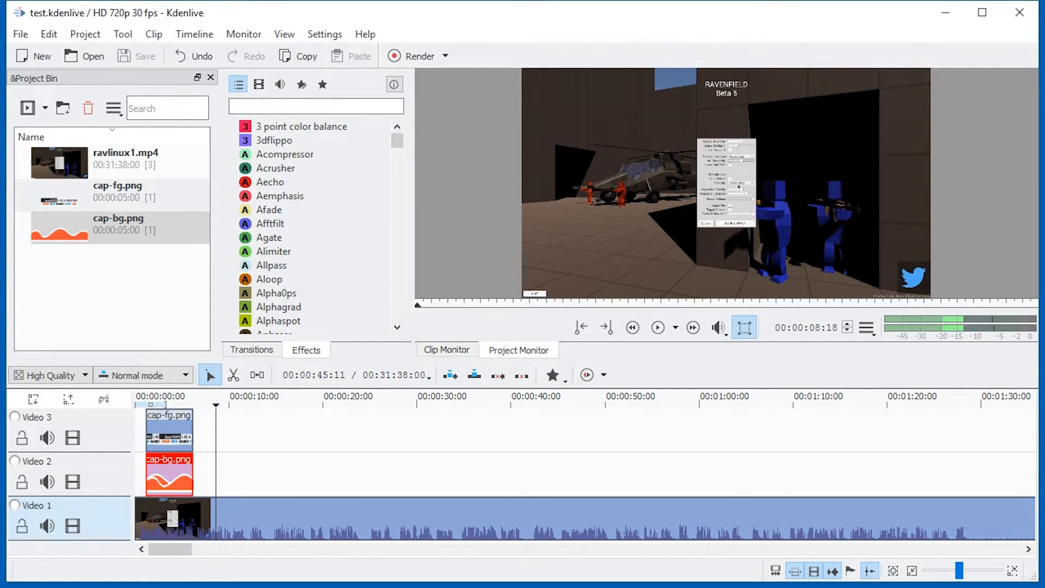
Turn off the "Use FFmpeg for audio thumbnails (faster)" option in the Timeline page of the program settings.
{"action": "left_click", "coordinate": [20, 34]}
{"action": "mouse_move", "coordinate": [325, 34]}
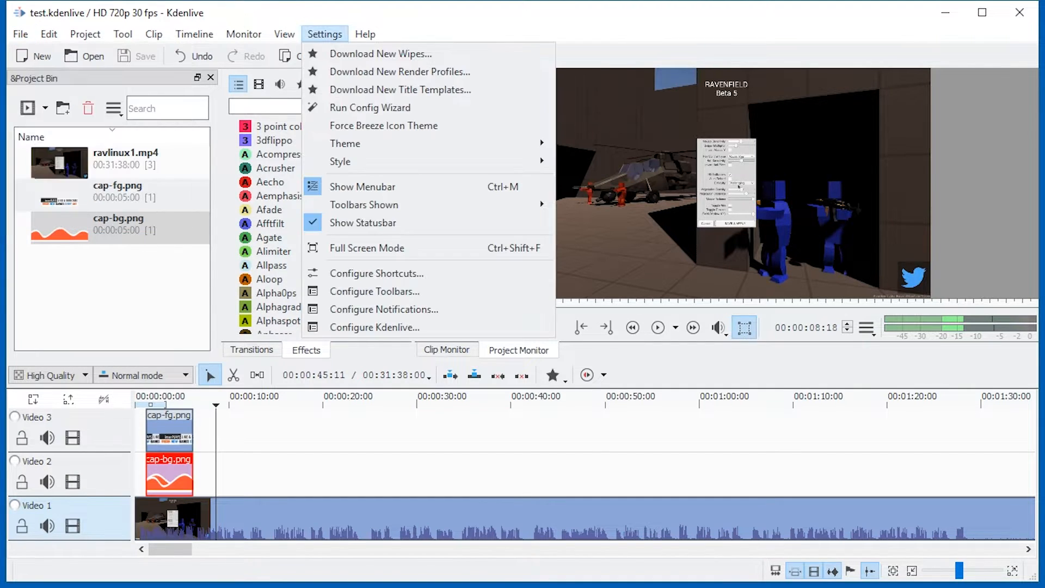
{"action": "left_click", "coordinate": [375, 328]}
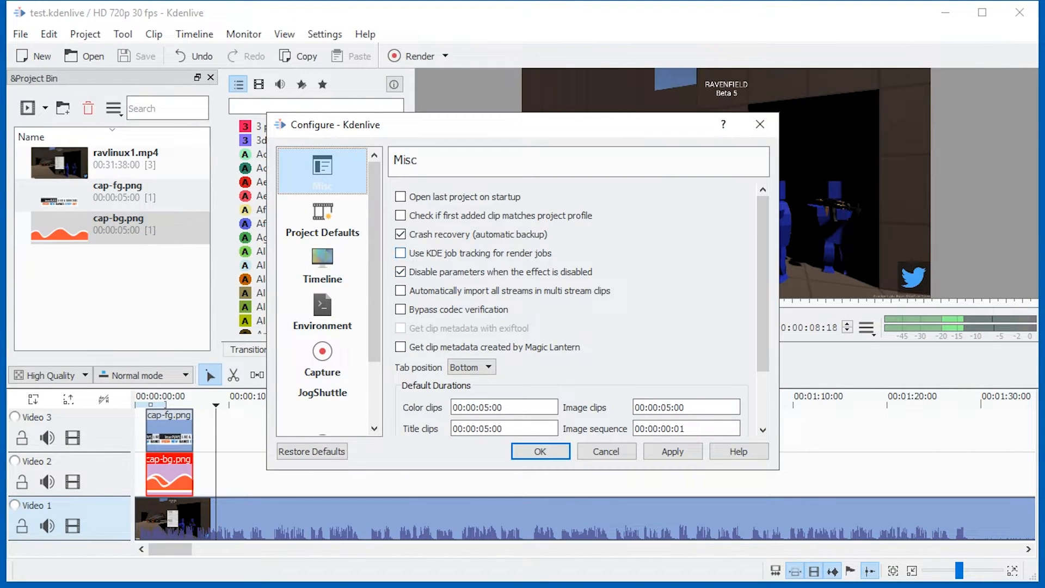
{"action": "left_click", "coordinate": [322, 265]}
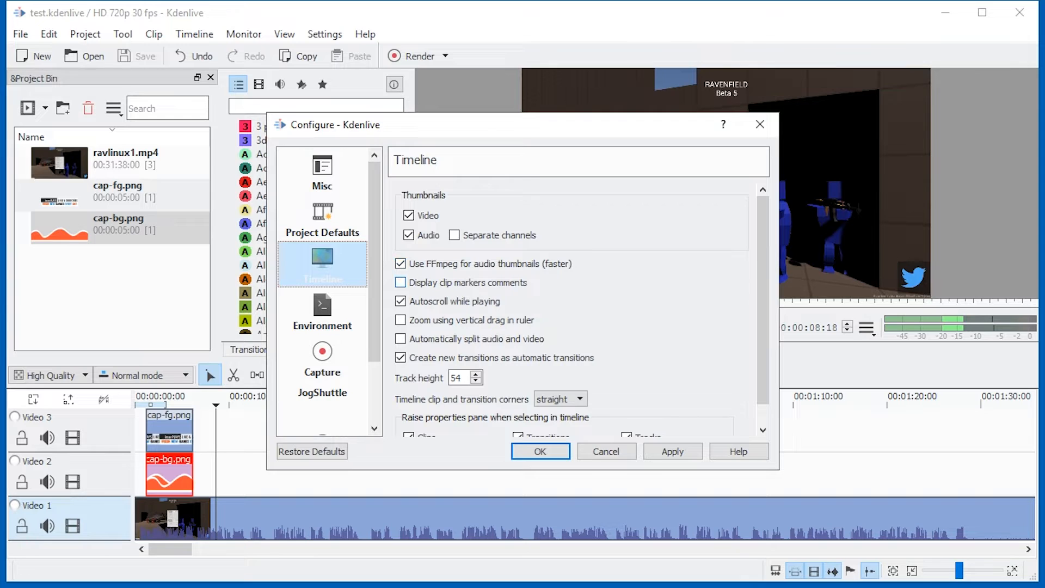
{"action": "left_click", "coordinate": [401, 264]}
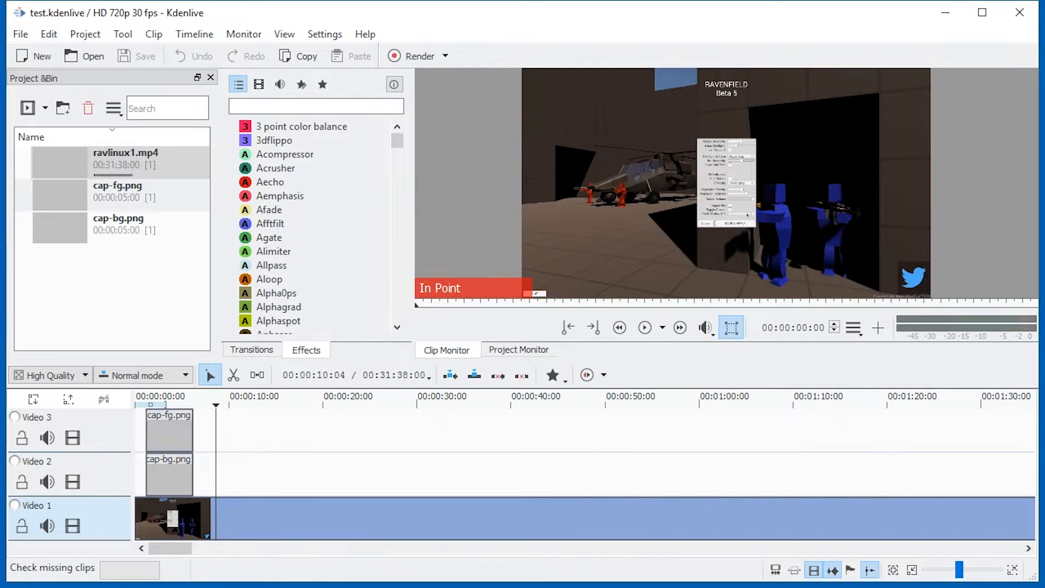
Move the playhead onto the captions, then switch to Task Manager and examine the CPU utilization graph while using the timeline.
{"action": "left_click_drag", "start_coordinate": [161, 403], "coordinate": [176, 404]}
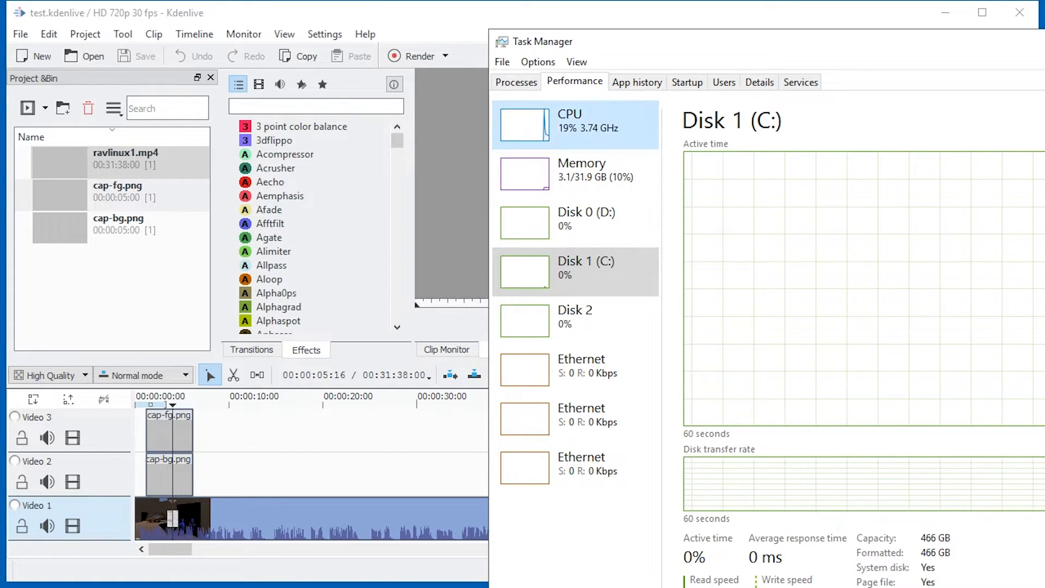
{"action": "left_click", "coordinate": [576, 125]}
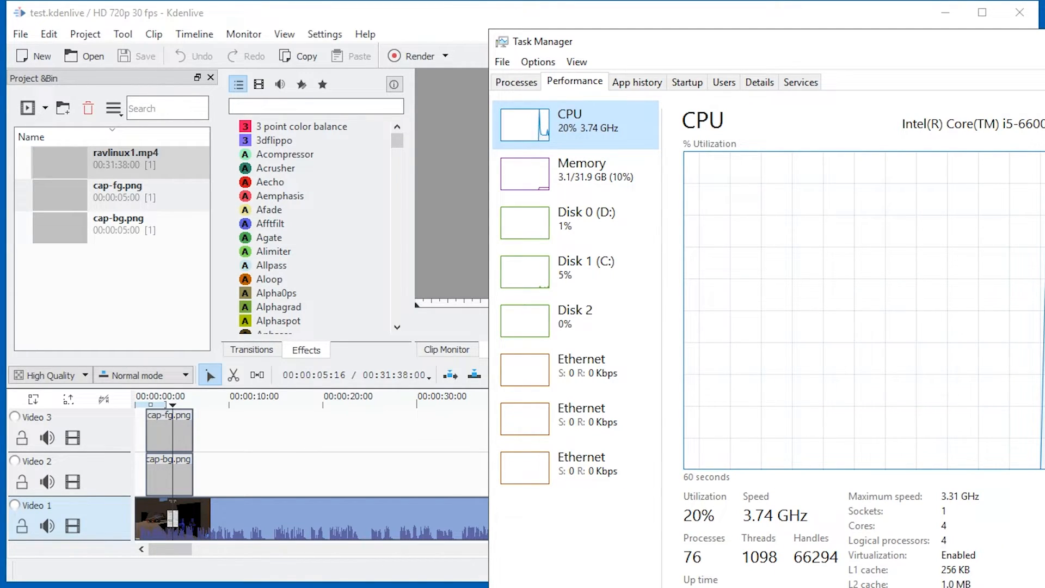
{"action": "left_click_drag", "start_coordinate": [979, 45], "coordinate": [945, 34]}
{"action": "left_click_drag", "start_coordinate": [626, 34], "coordinate": [891, 12]}
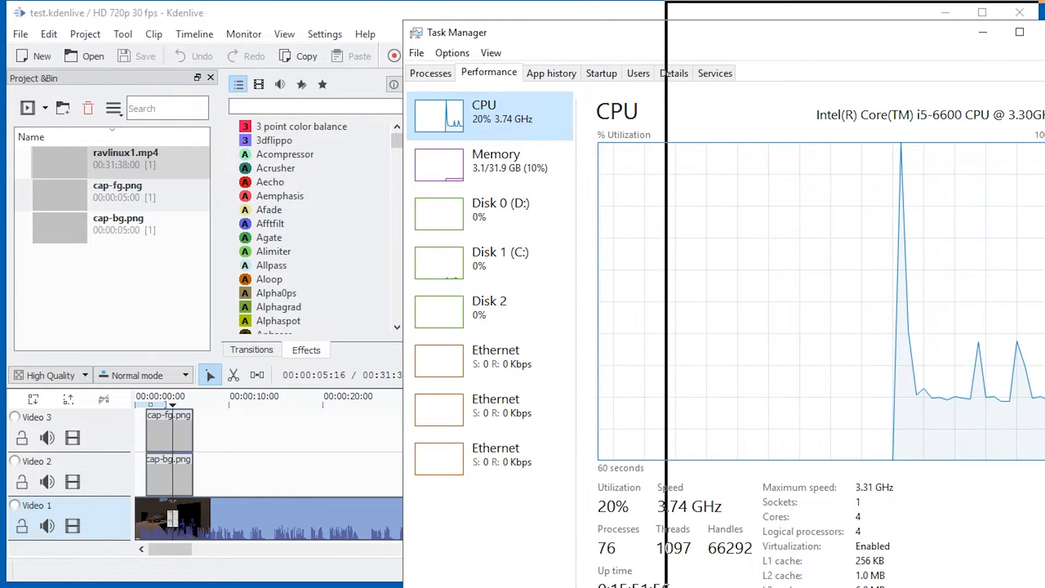
{"action": "left_click_drag", "start_coordinate": [891, 12], "coordinate": [866, 21]}
{"action": "key", "text": "alt+Tab"}
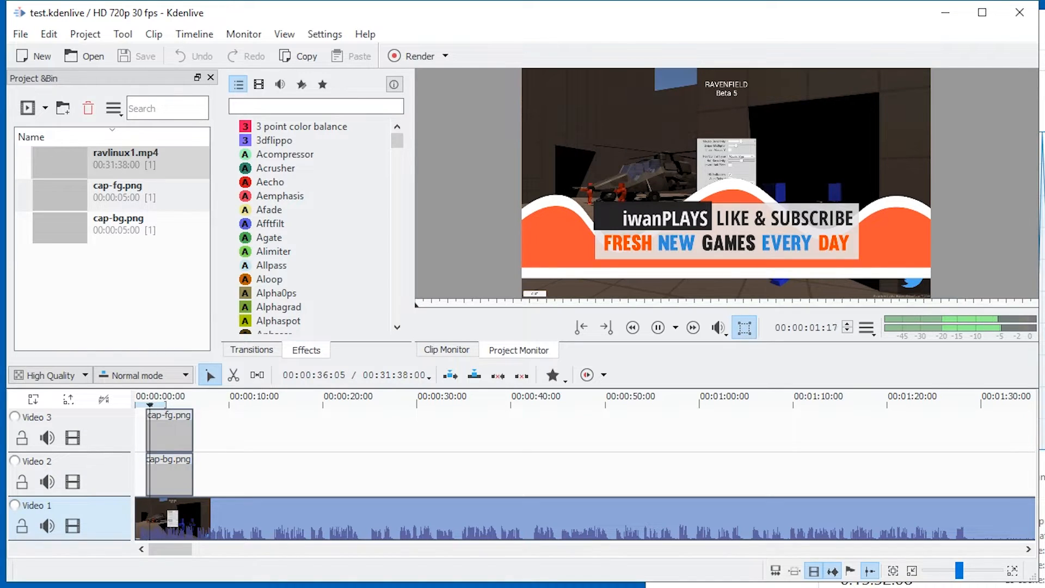
{"action": "key", "text": "alt+Tab"}
{"action": "left_click_drag", "start_coordinate": [1042, 22], "coordinate": [526, 40]}
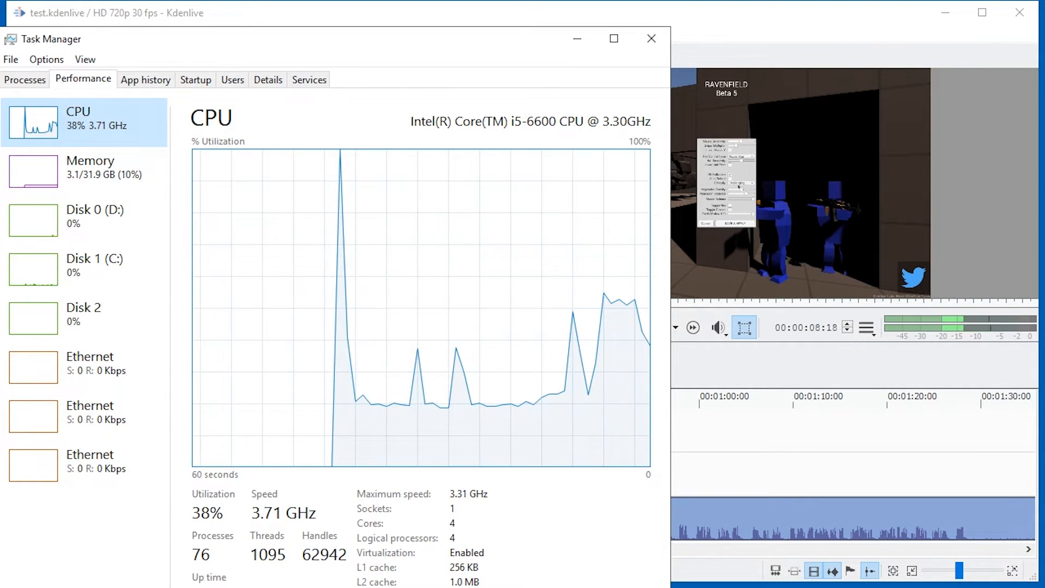
{"action": "left_click_drag", "start_coordinate": [534, 41], "coordinate": [1044, 19]}
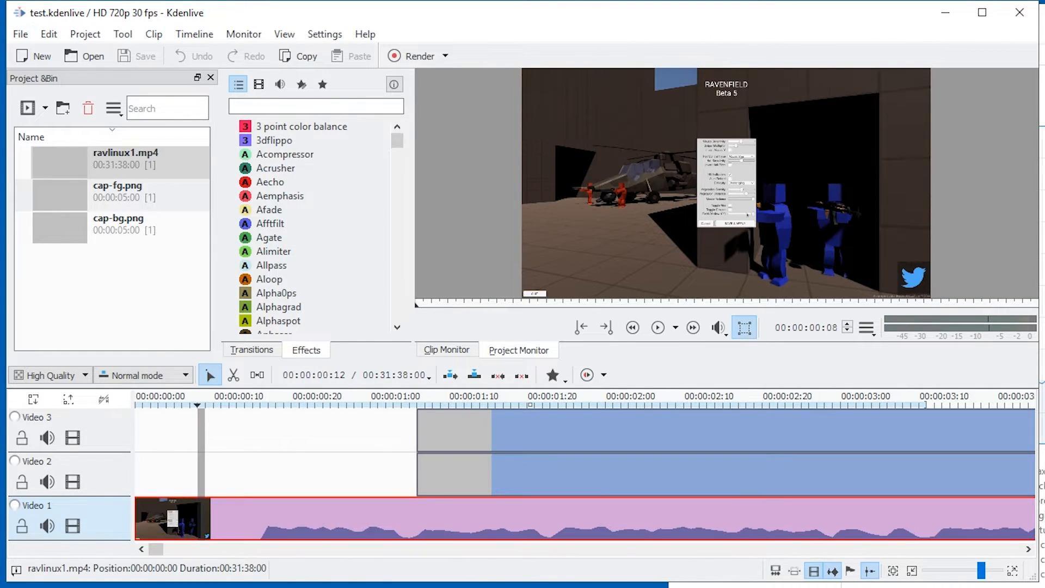
Cut ravlinux1.mp4 at 00:00:00:08, delete the short opening piece and move the remaining clip to the timeline start.
{"action": "key", "text": "shift+r"}
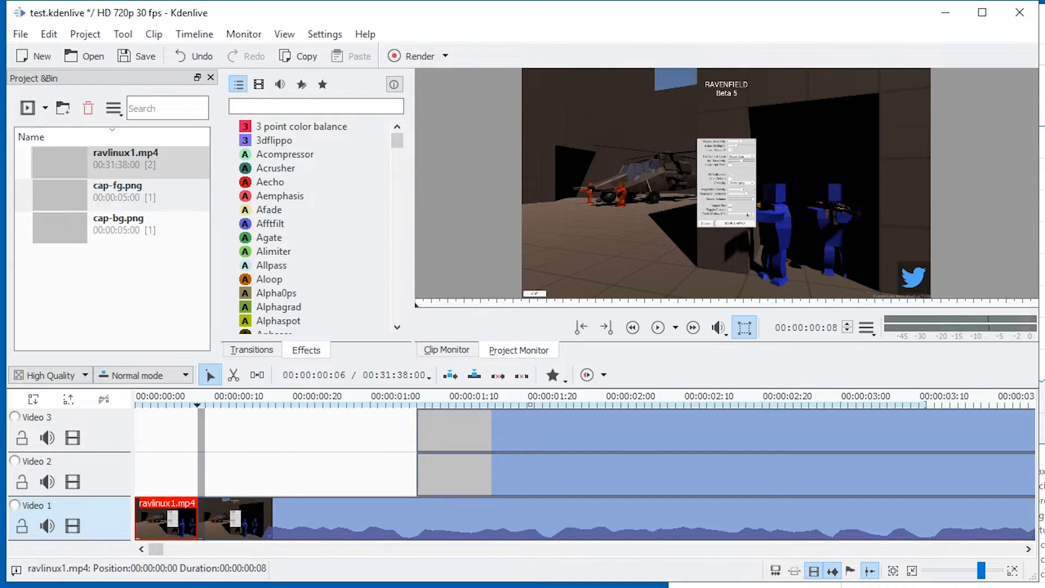
{"action": "key", "text": "Delete"}
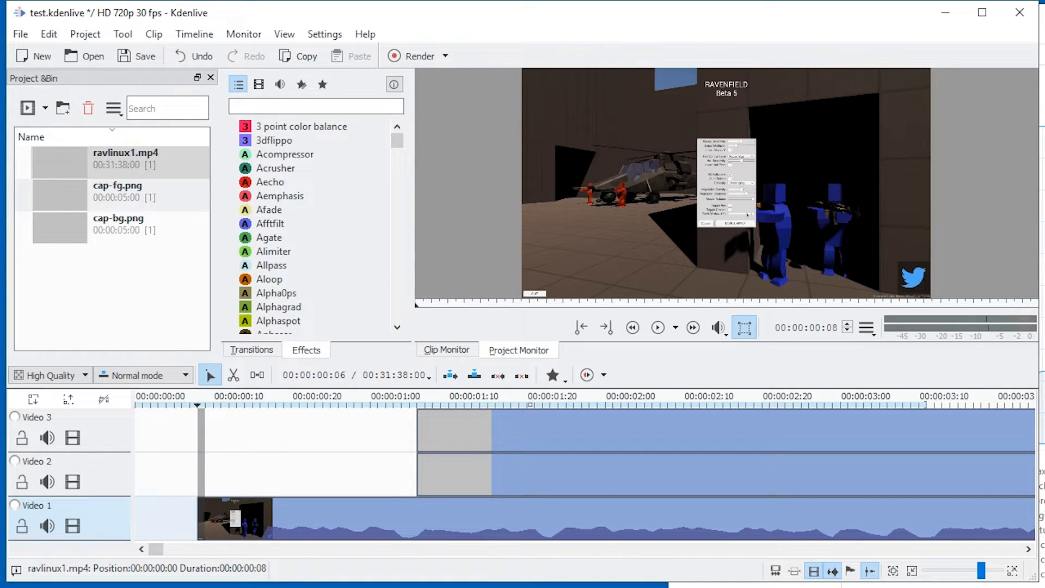
{"action": "left_click_drag", "start_coordinate": [272, 517], "coordinate": [182, 516]}
{"action": "left_click", "coordinate": [325, 471]}
{"action": "scroll", "coordinate": [317, 471], "scroll_direction": "down", "scroll_amount": 3}
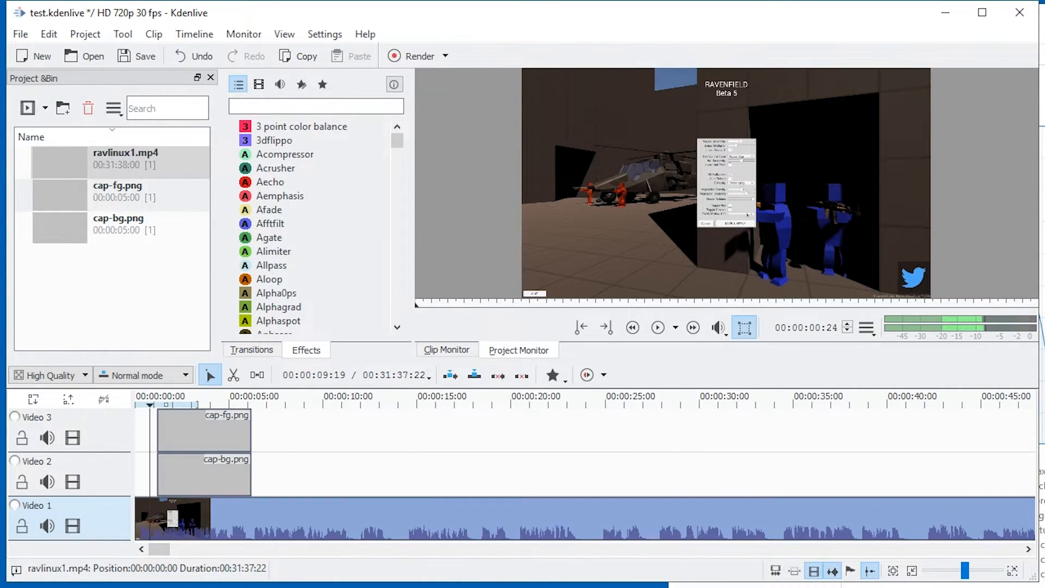
Set the timeline zone to run from the very start to 00:00:10:20.
{"action": "left_click", "coordinate": [313, 472]}
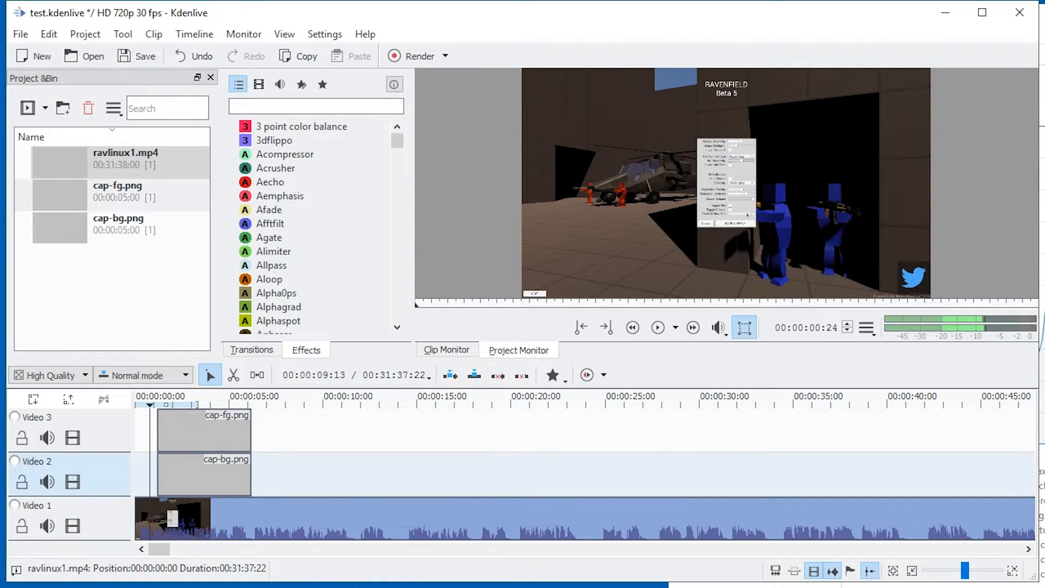
{"action": "key", "text": "Home"}
{"action": "left_click", "coordinate": [292, 472]}
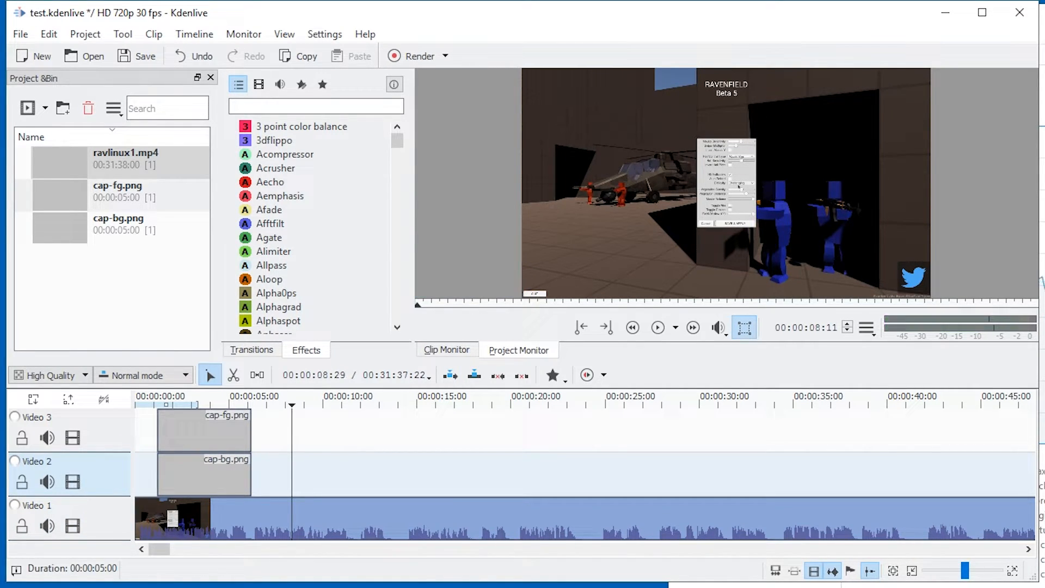
{"action": "left_click", "coordinate": [314, 472]}
{"action": "key", "text": "o"}
{"action": "left_click_drag", "start_coordinate": [314, 404], "coordinate": [168, 404]}
{"action": "key", "text": "Home"}
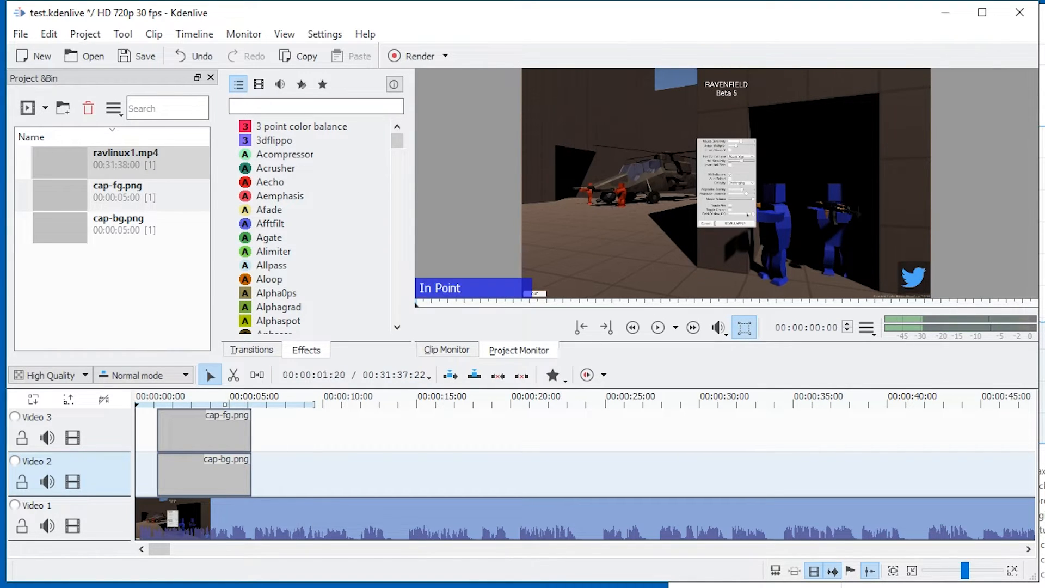
{"action": "left_click_drag", "start_coordinate": [318, 404], "coordinate": [335, 404]}
{"action": "key", "text": "o"}
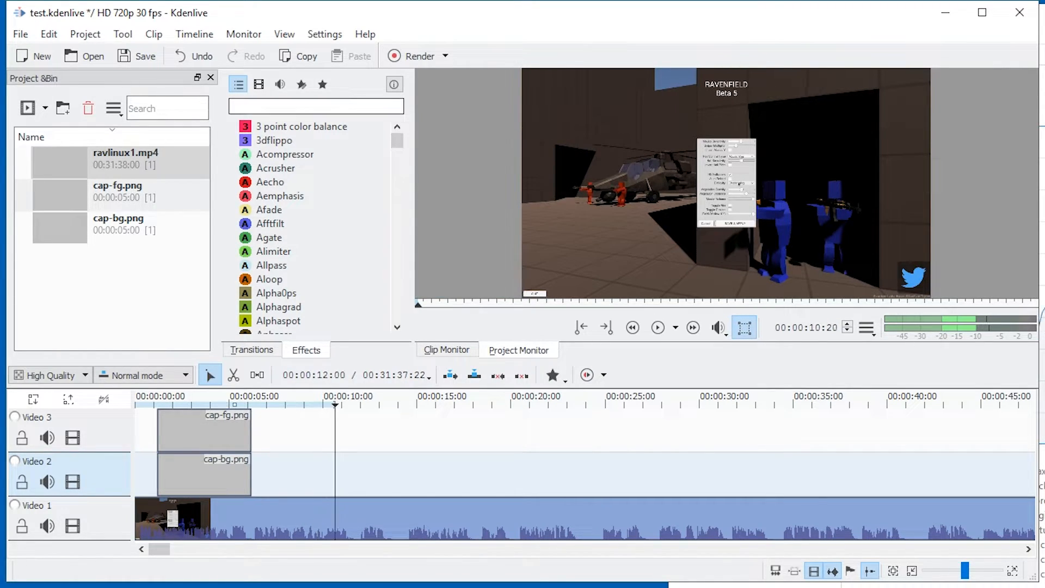
Render the selected zone to D:/VidCapture/ravlin/test1.mp4 in the MP4 (H264/AAC) format.
{"action": "left_click", "coordinate": [411, 56]}
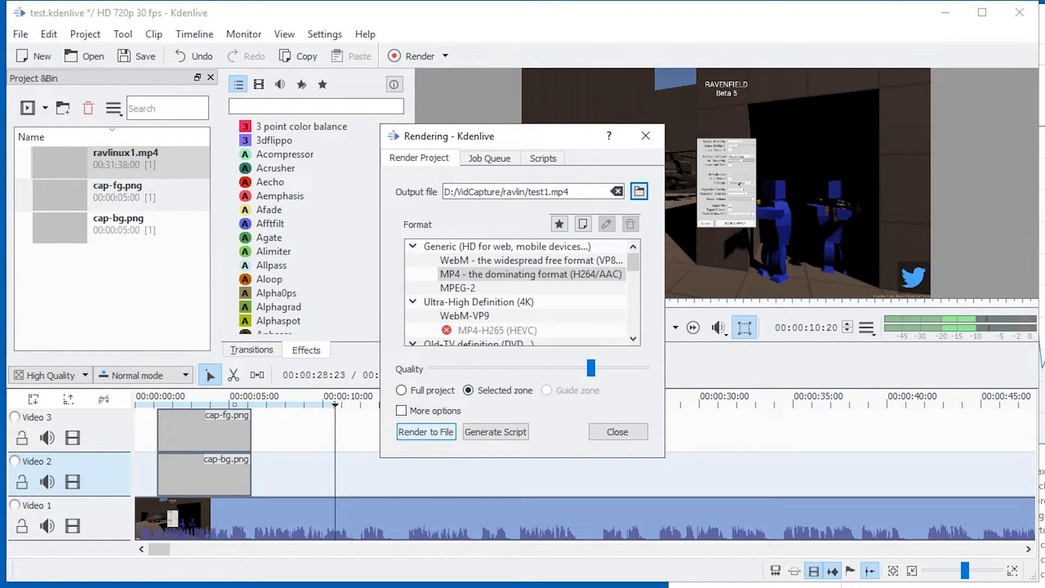
{"action": "left_click", "coordinate": [426, 432]}
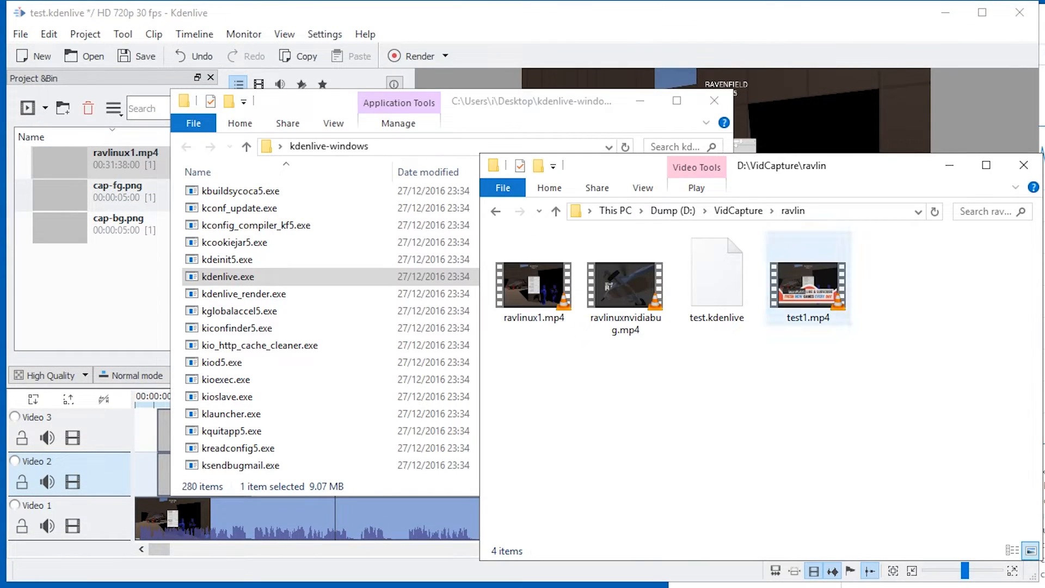
Play the rendered test1.mp4 in VLC, close the player, and return to Kdenlive to close the rendering dialog.
{"action": "double_click", "coordinate": [810, 291]}
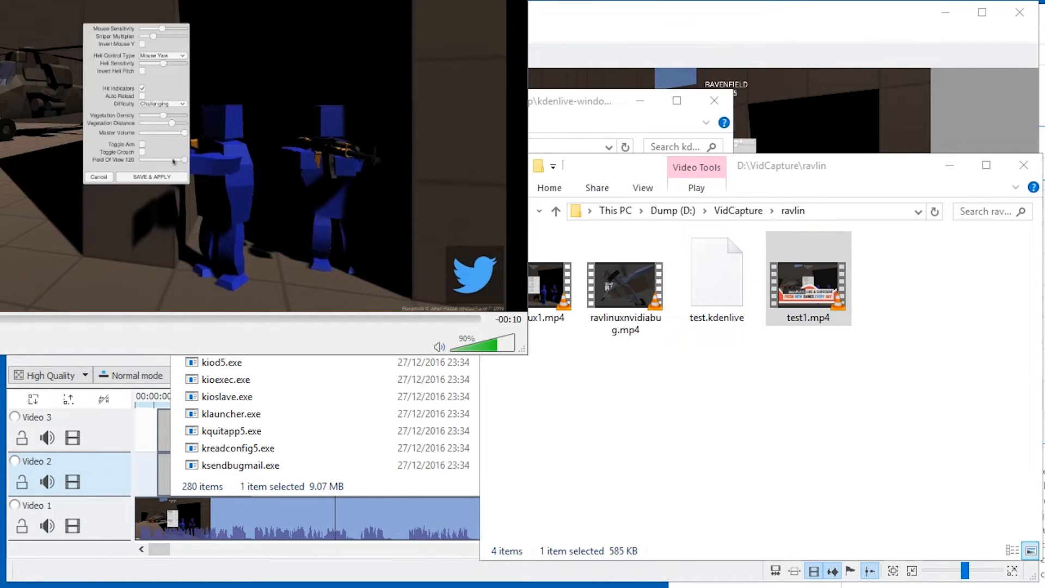
{"action": "right_click", "coordinate": [529, 357]}
{"action": "left_click", "coordinate": [575, 368]}
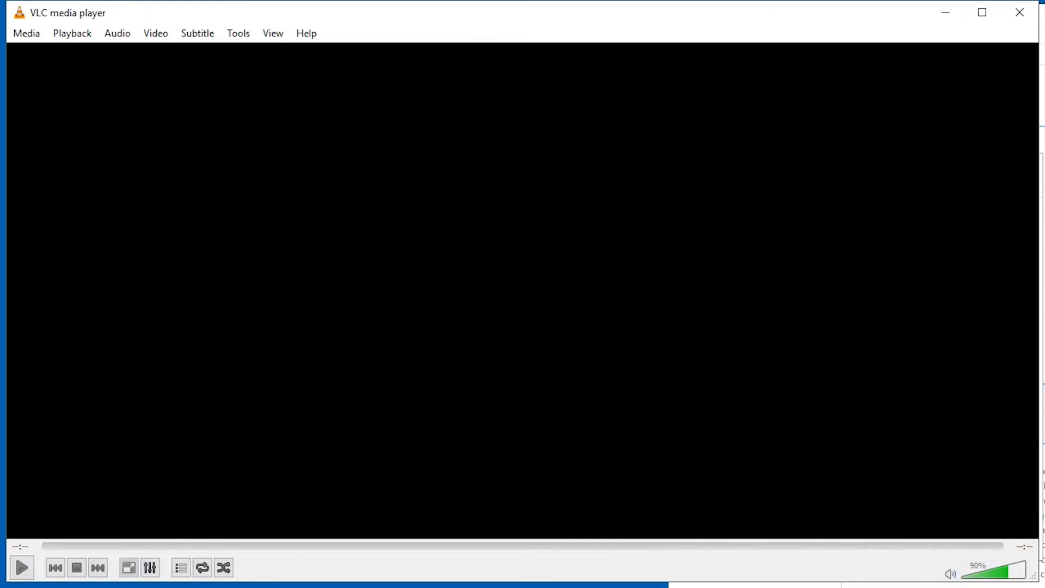
{"action": "key", "text": "alt+F4"}
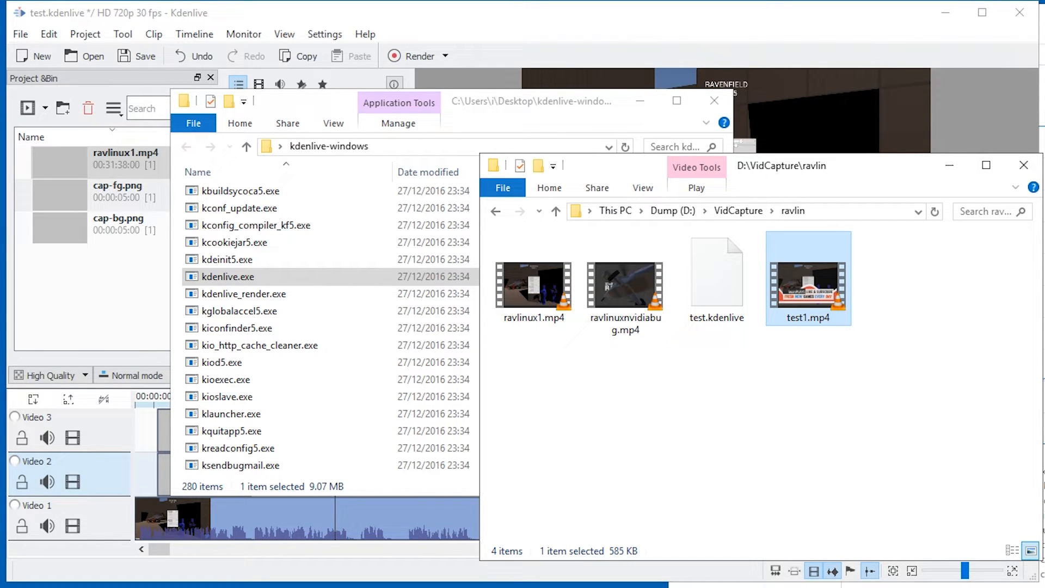
{"action": "key", "text": "alt+Tab"}
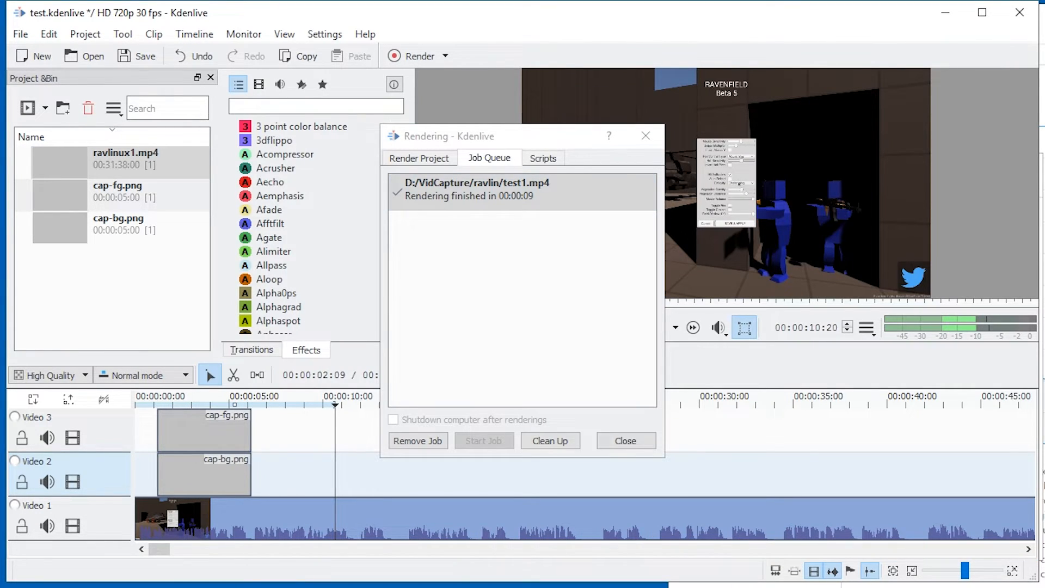
{"action": "left_click", "coordinate": [646, 136]}
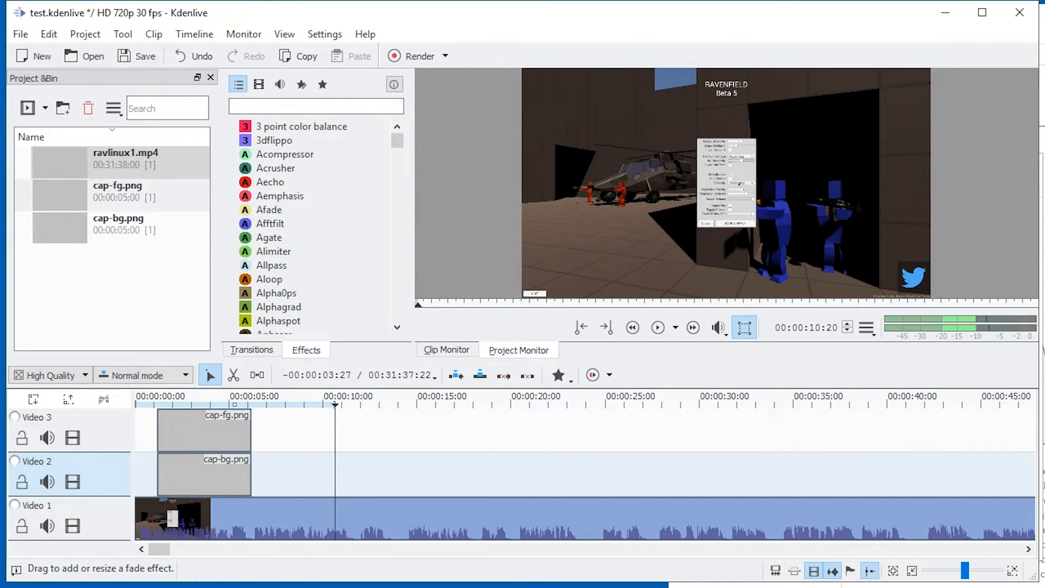
Place the playhead near the start of the captions and mute the Video 1 track.
{"action": "key", "text": "Home"}
{"action": "left_click", "coordinate": [165, 405]}
{"action": "key", "text": "alt"}
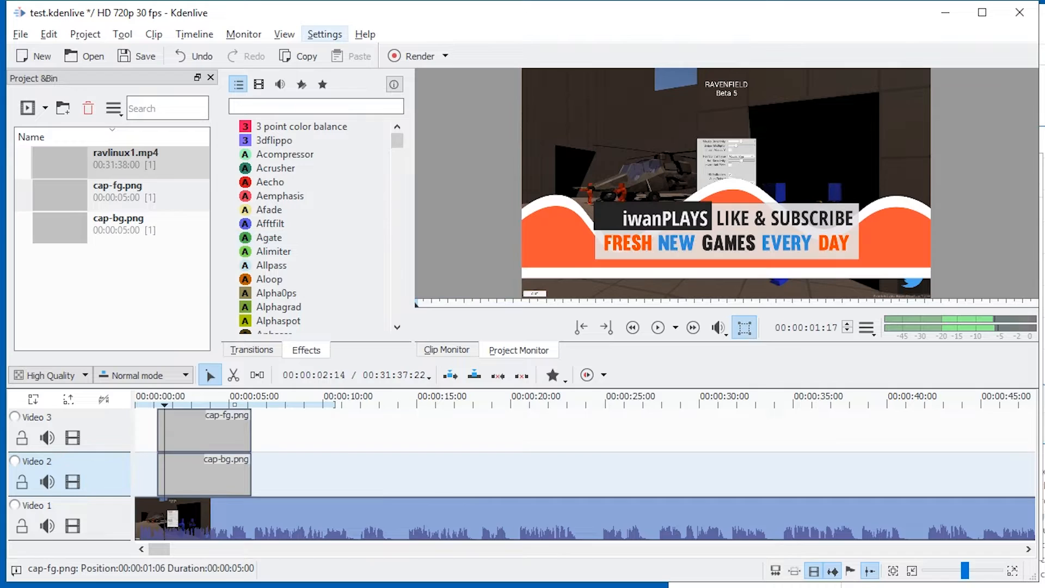
{"action": "scroll", "coordinate": [185, 474], "scroll_direction": "up", "scroll_amount": 4}
{"action": "scroll", "coordinate": [186, 473], "scroll_direction": "up", "scroll_amount": 3}
{"action": "left_click", "coordinate": [47, 526]}
{"action": "scroll", "coordinate": [245, 475], "scroll_direction": "down", "scroll_amount": 3}
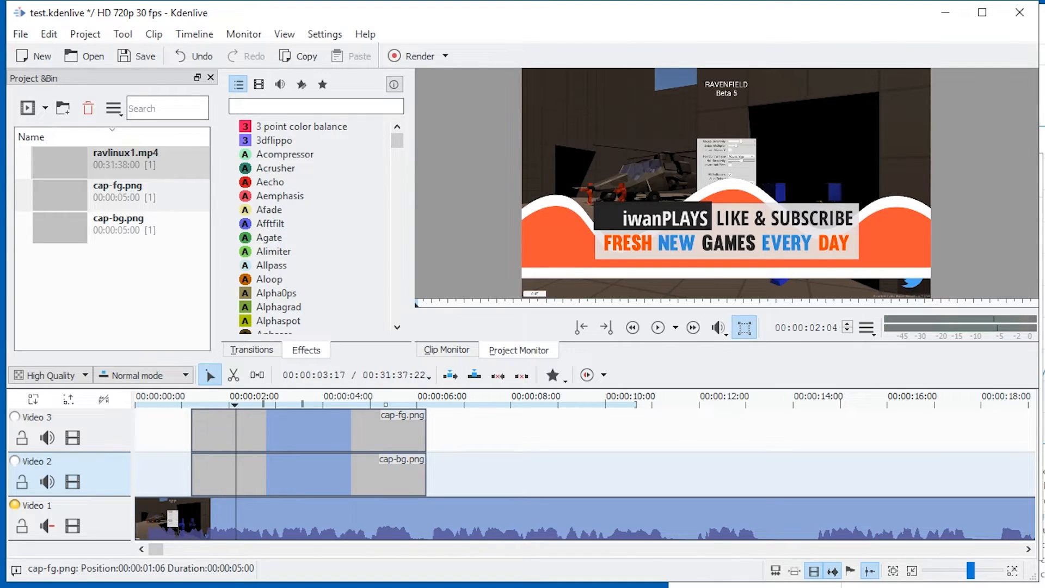
Move cap-bg.png and cap-fg.png along their tracks so both start at 00:00:03:19.
{"action": "left_click_drag", "start_coordinate": [381, 473], "coordinate": [495, 473]}
{"action": "left_click_drag", "start_coordinate": [342, 430], "coordinate": [461, 430]}
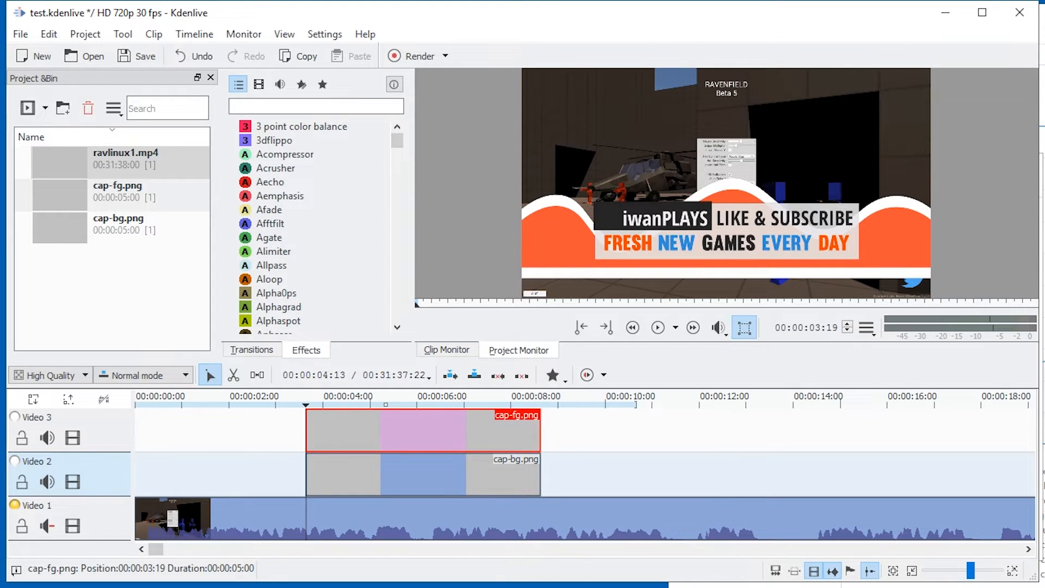
Add a Composite and transform transition to the beginning of the cap-bg.png clip on Video 2.
{"action": "left_click", "coordinate": [332, 472]}
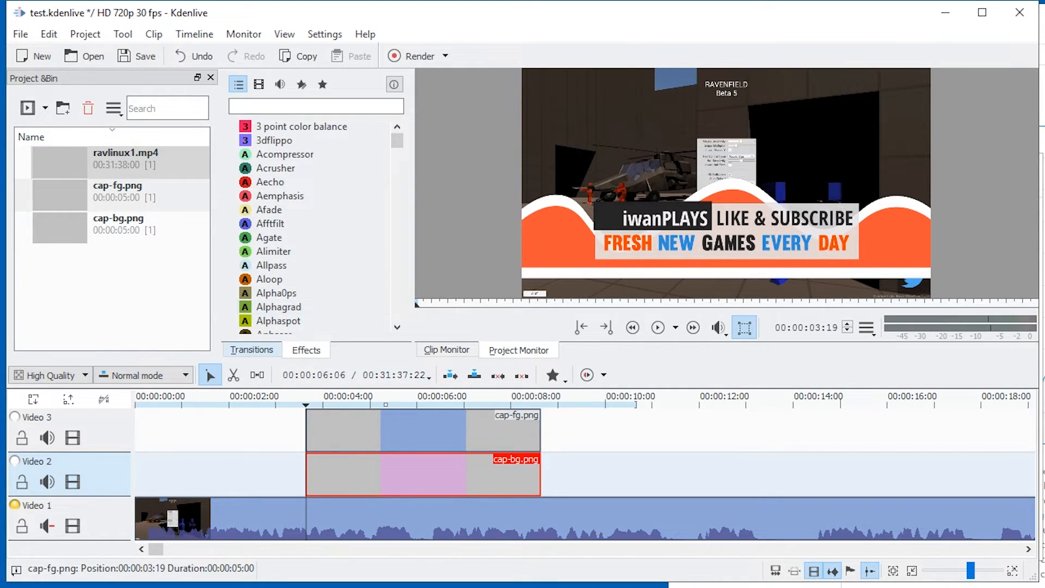
{"action": "left_click", "coordinate": [251, 350]}
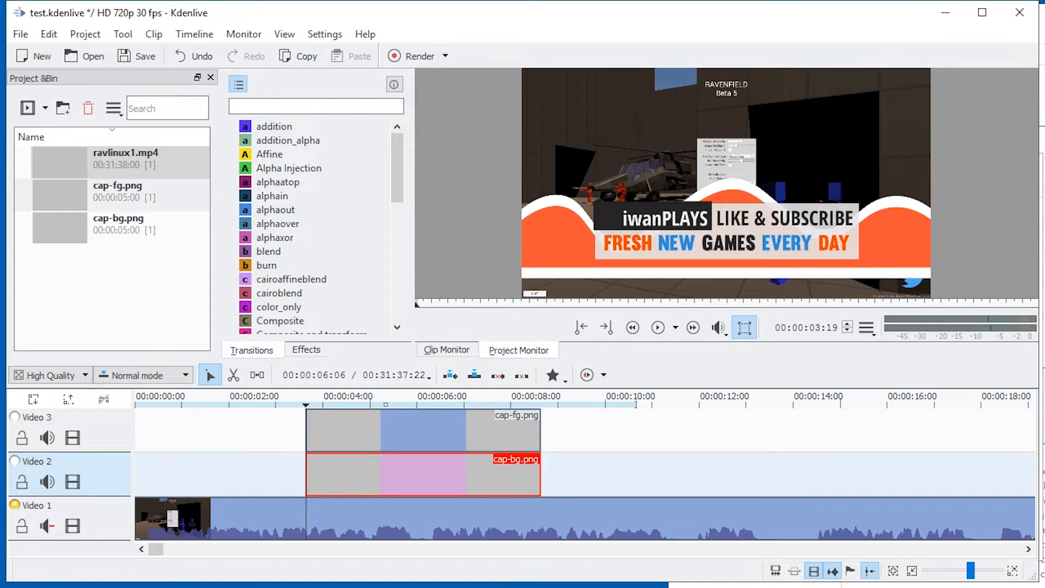
{"action": "scroll", "coordinate": [305, 278], "scroll_direction": "down", "scroll_amount": 4}
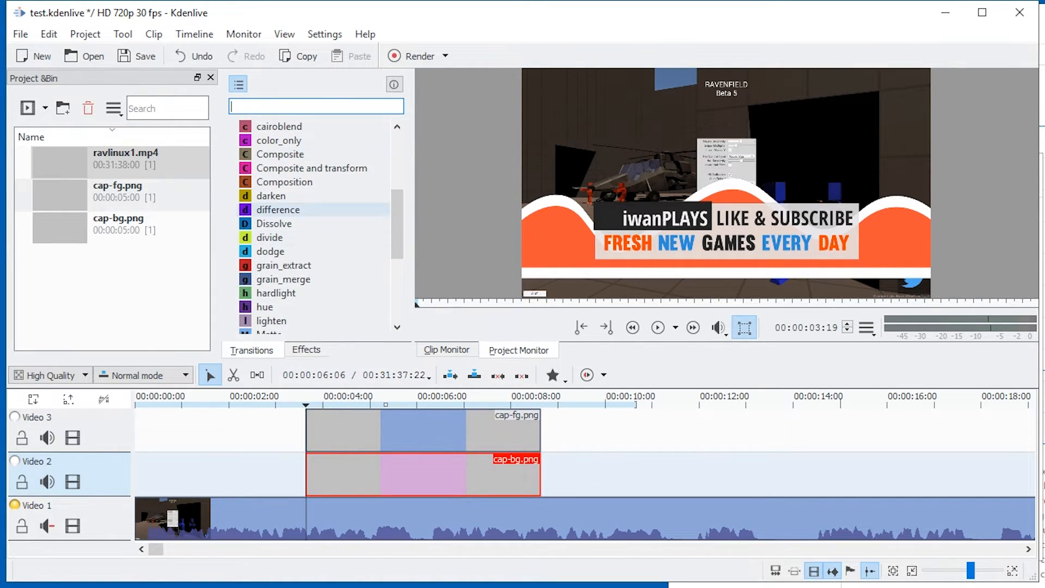
{"action": "scroll", "coordinate": [305, 196], "scroll_direction": "down", "scroll_amount": 4}
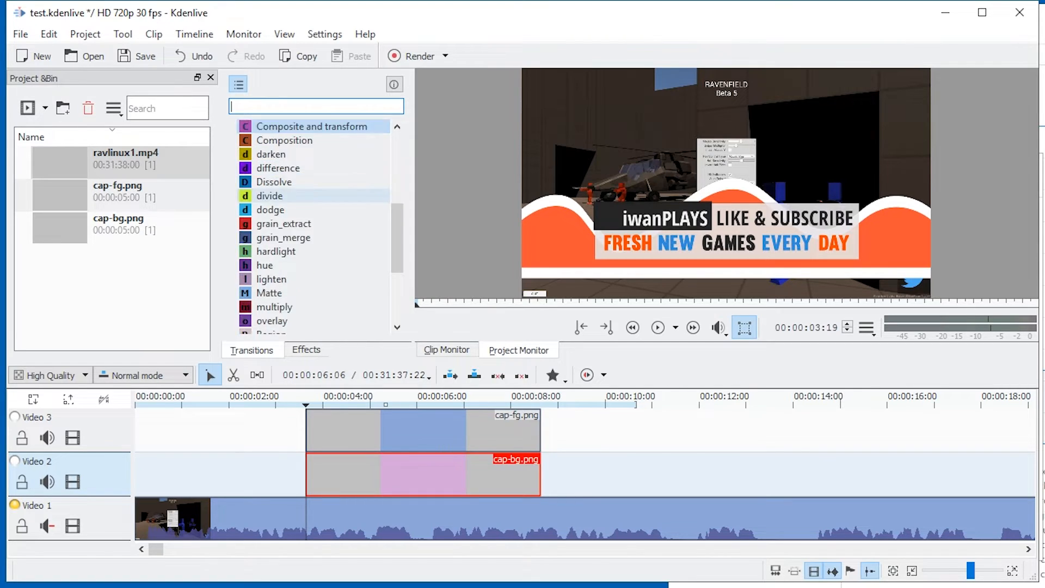
{"action": "scroll", "coordinate": [305, 196], "scroll_direction": "up", "scroll_amount": 6}
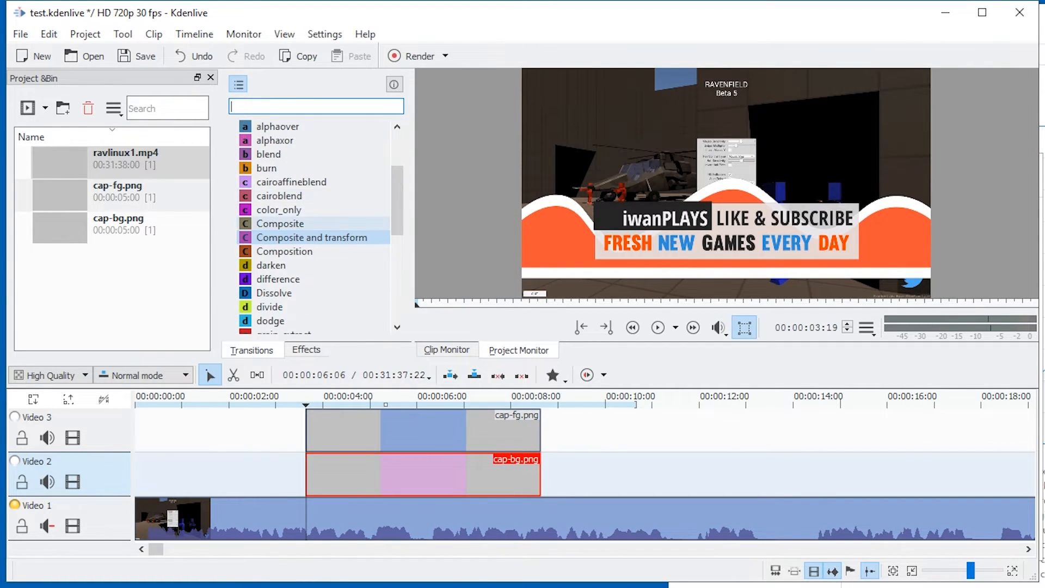
{"action": "left_click_drag", "start_coordinate": [312, 237], "coordinate": [332, 493]}
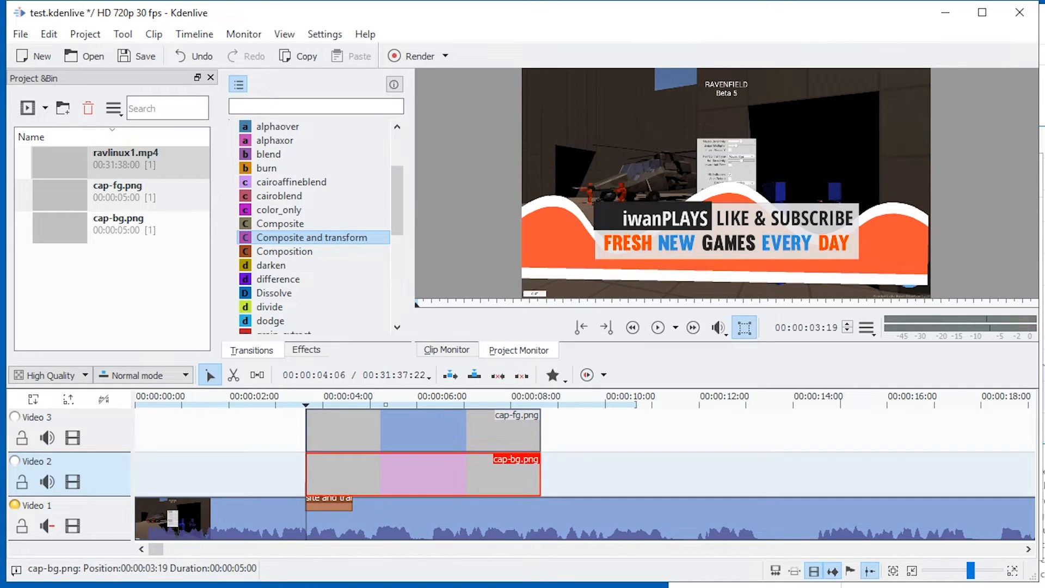
Show the Properties panel for the Composite and transform transition under cap-bg.png and set its rotation angle to 97.
{"action": "left_click", "coordinate": [339, 519]}
{"action": "left_click", "coordinate": [332, 502]}
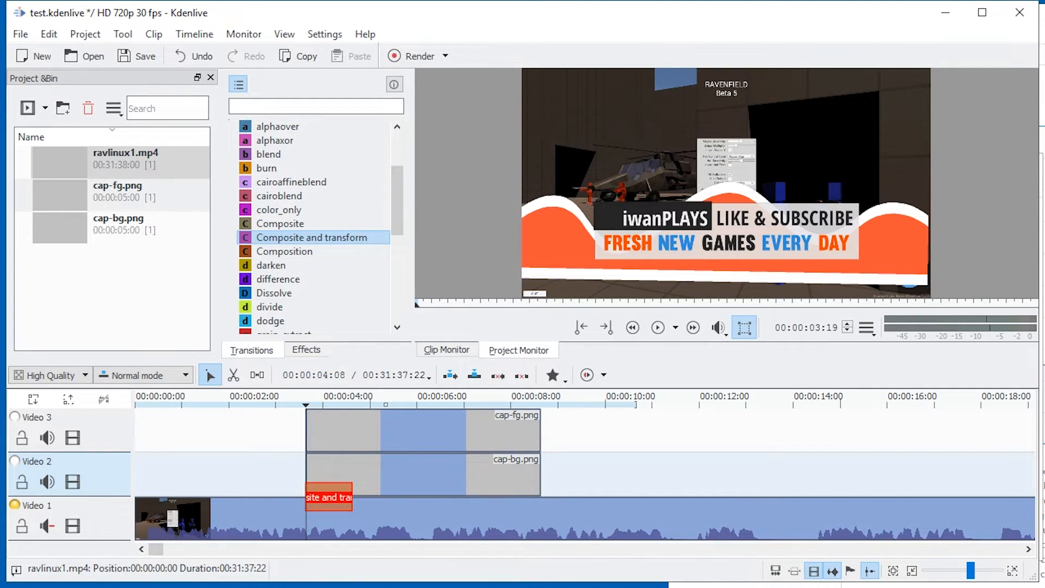
{"action": "left_click", "coordinate": [348, 433]}
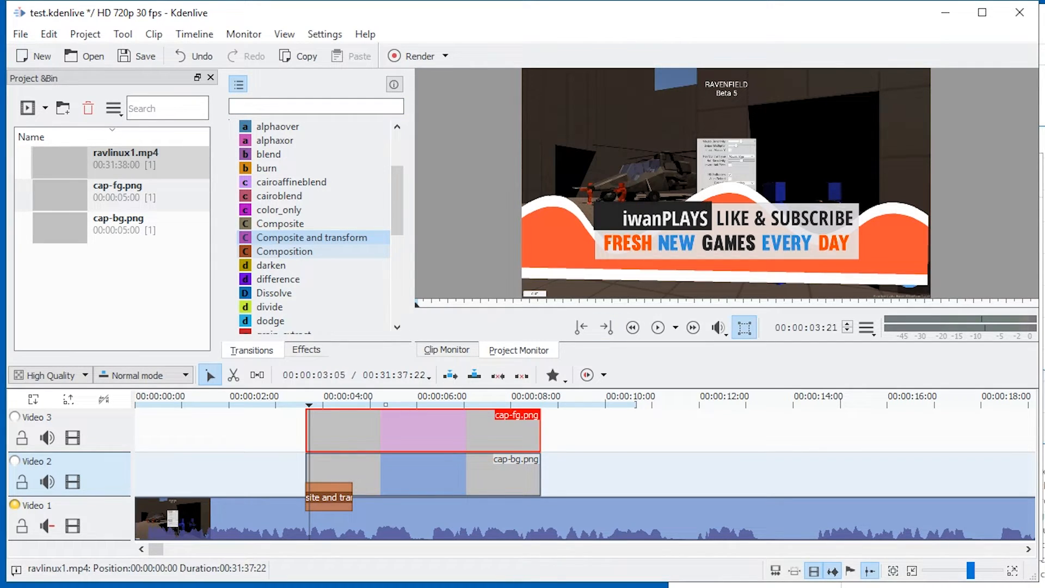
{"action": "left_click", "coordinate": [336, 502]}
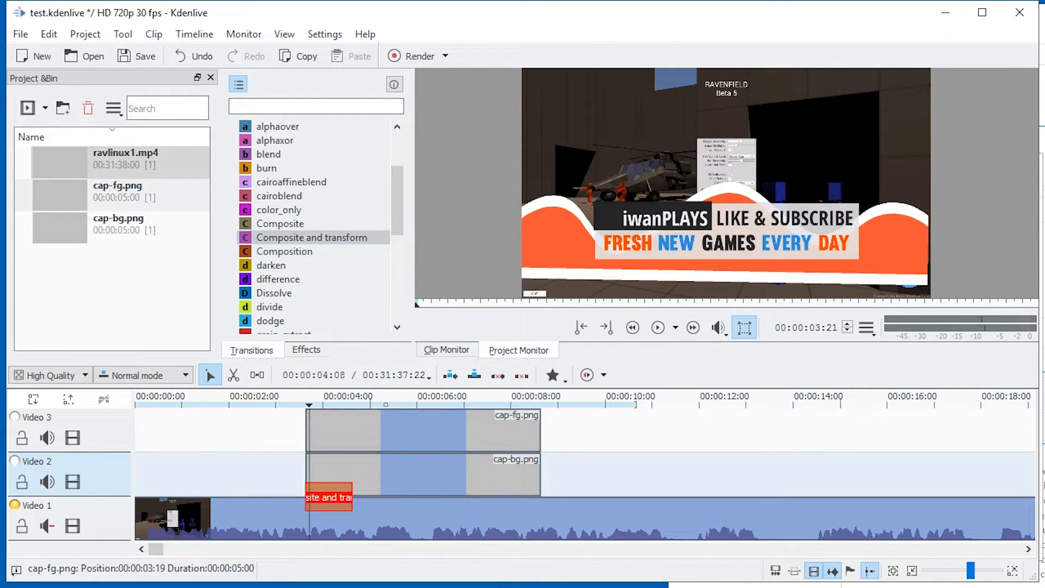
{"action": "left_click", "coordinate": [285, 34]}
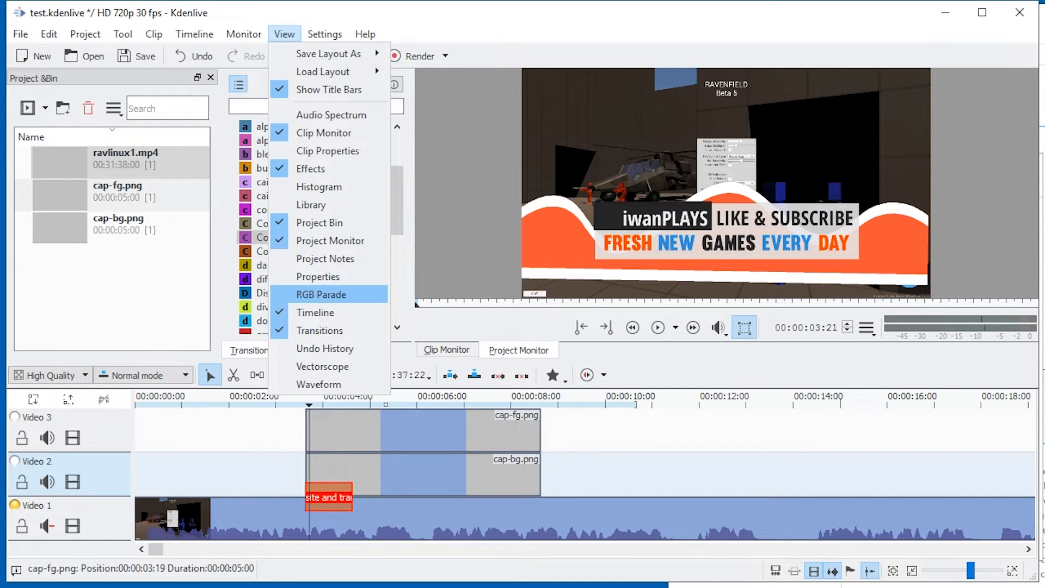
{"action": "left_click", "coordinate": [318, 276]}
{"action": "left_click", "coordinate": [238, 160]}
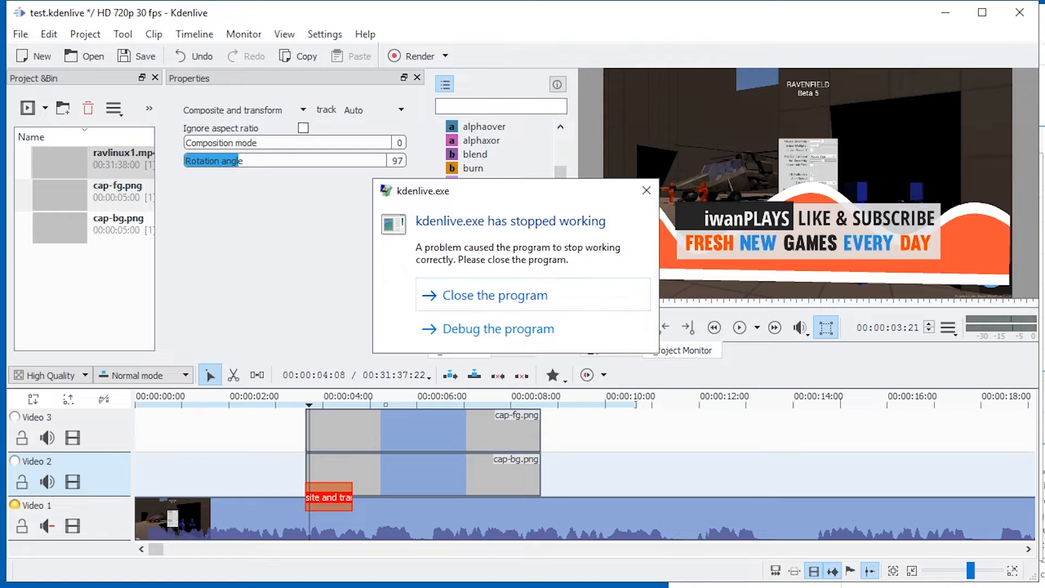
Close the crashed program, relaunch kdenlive.exe from the kdenlive-windows folder, and arrange its window beside Task Manager.
{"action": "left_click", "coordinate": [533, 294]}
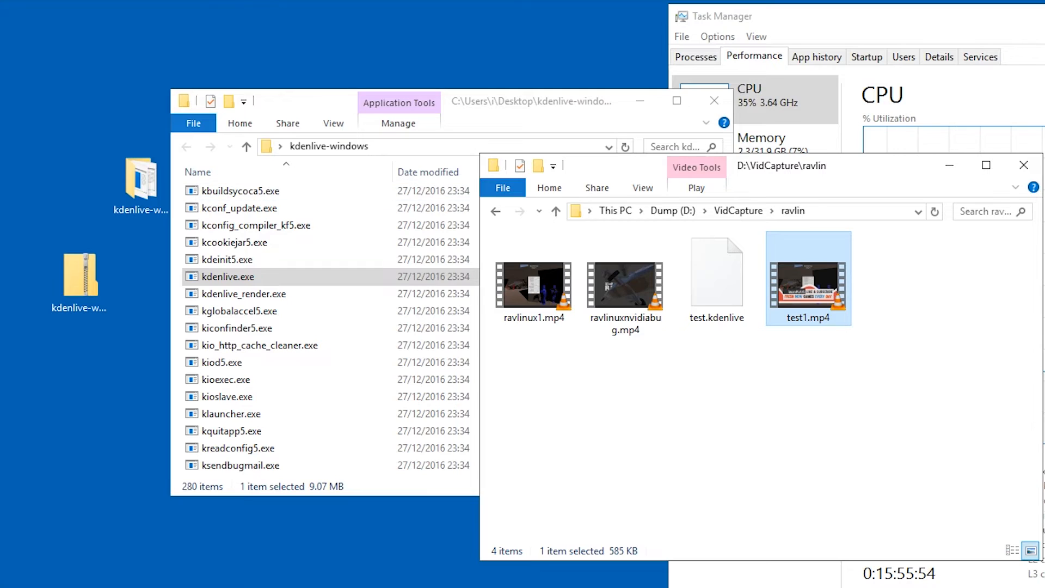
{"action": "left_click", "coordinate": [229, 277]}
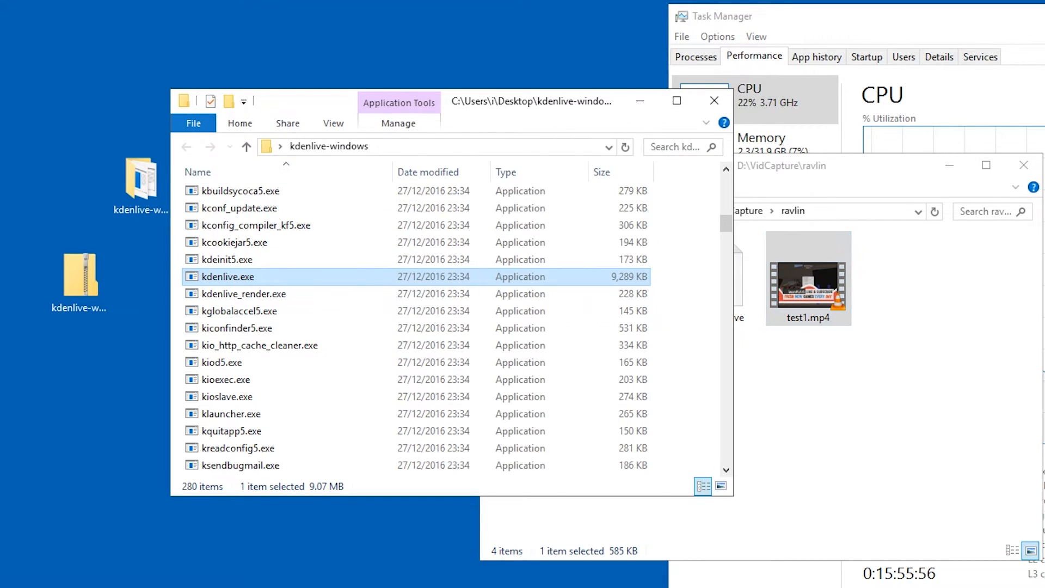
{"action": "left_click_drag", "start_coordinate": [934, 15], "coordinate": [586, 33]}
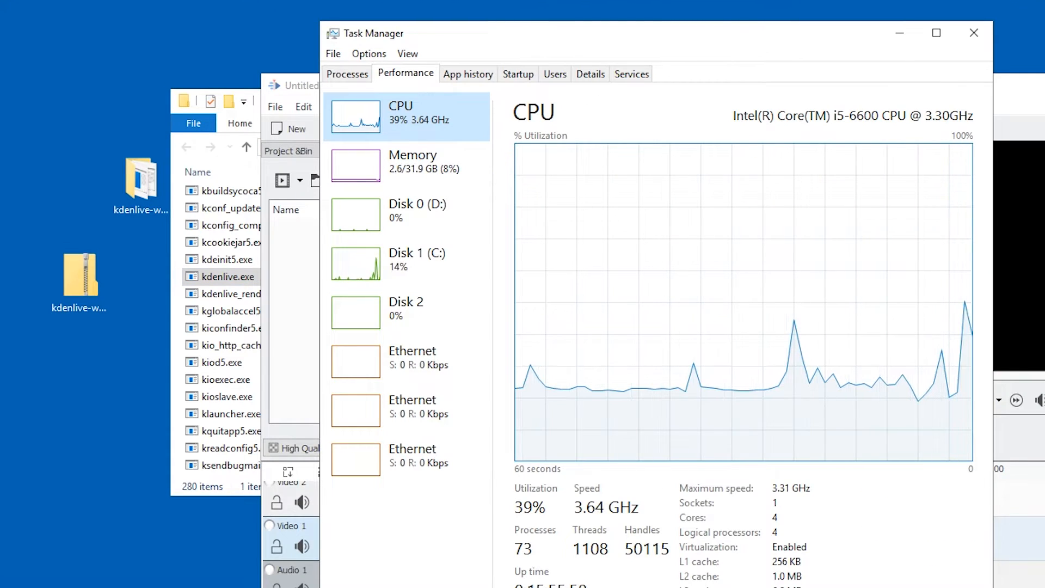
{"action": "left_click_drag", "start_coordinate": [701, 35], "coordinate": [1044, 0]}
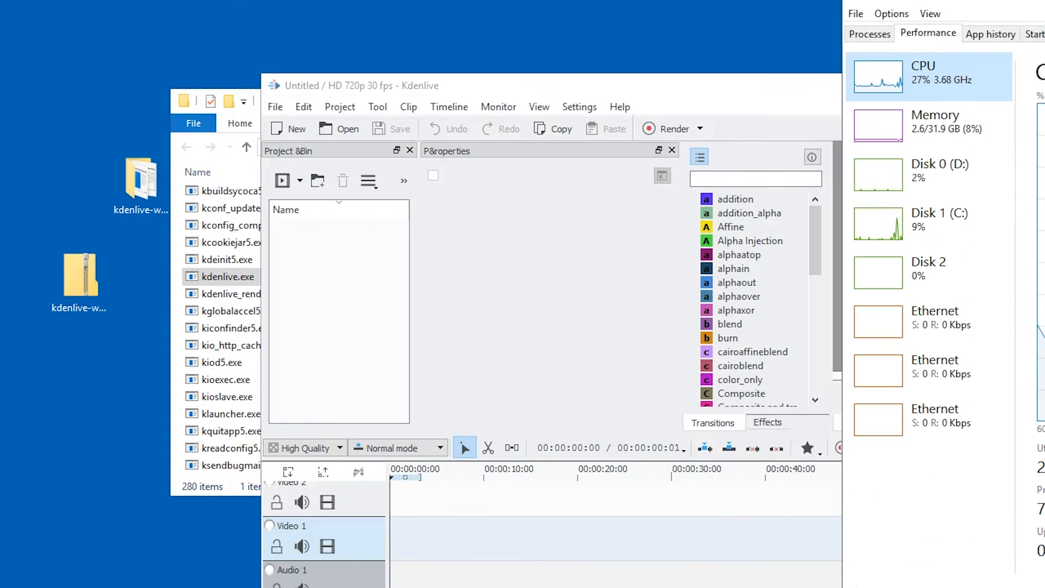
{"action": "left_click", "coordinate": [1041, 85]}
{"action": "left_click_drag", "start_coordinate": [1041, 85], "coordinate": [763, 15]}
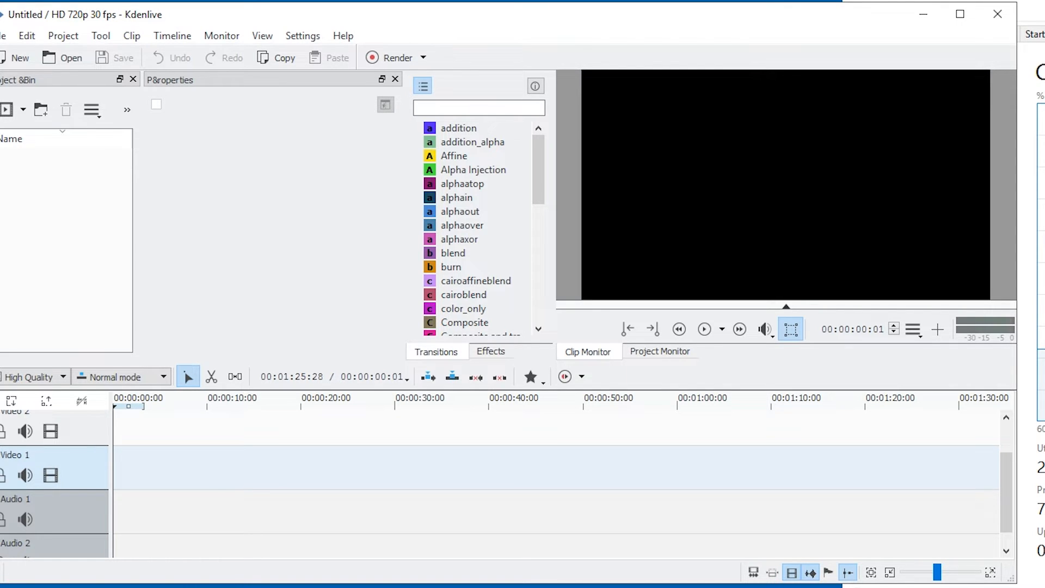
{"action": "left_click_drag", "start_coordinate": [764, 15], "coordinate": [786, 13]}
Try to reopen the recent test.kdenlive project by recovering its auto-saved file.
{"action": "left_click", "coordinate": [49, 35]}
{"action": "mouse_move", "coordinate": [21, 34]}
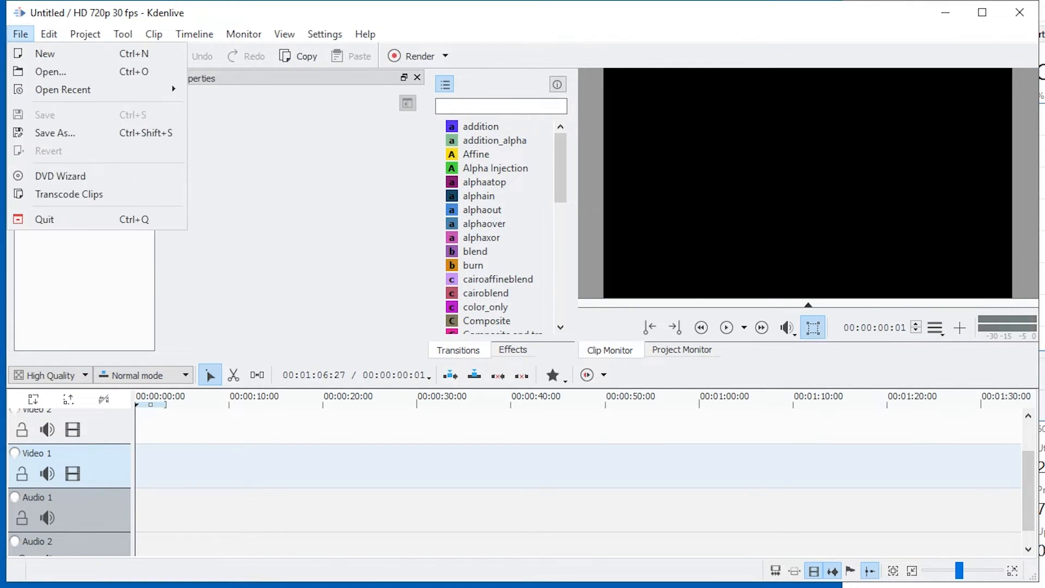
{"action": "mouse_move", "coordinate": [98, 90]}
{"action": "left_click", "coordinate": [315, 93]}
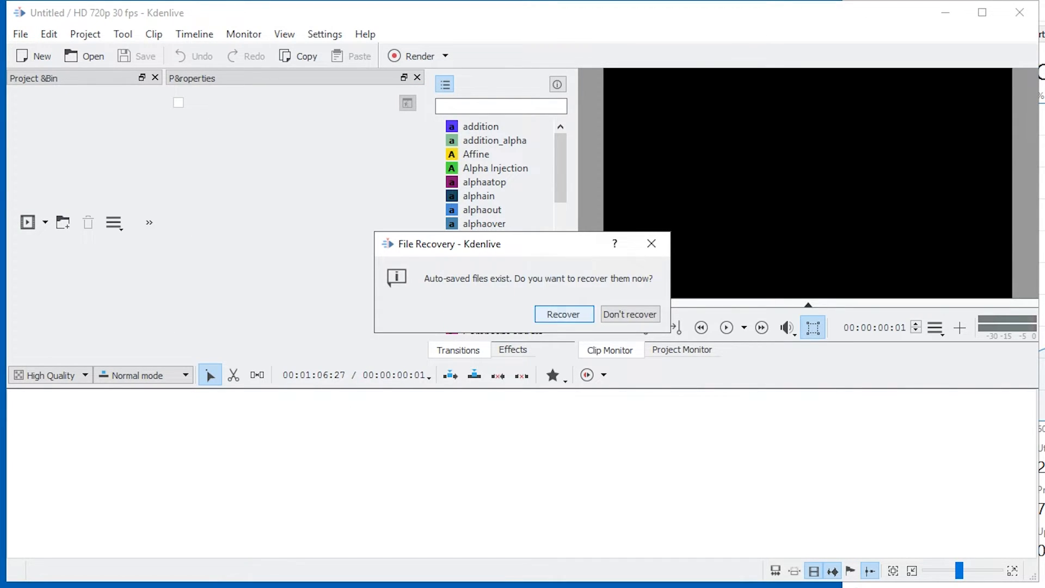
{"action": "left_click", "coordinate": [563, 314]}
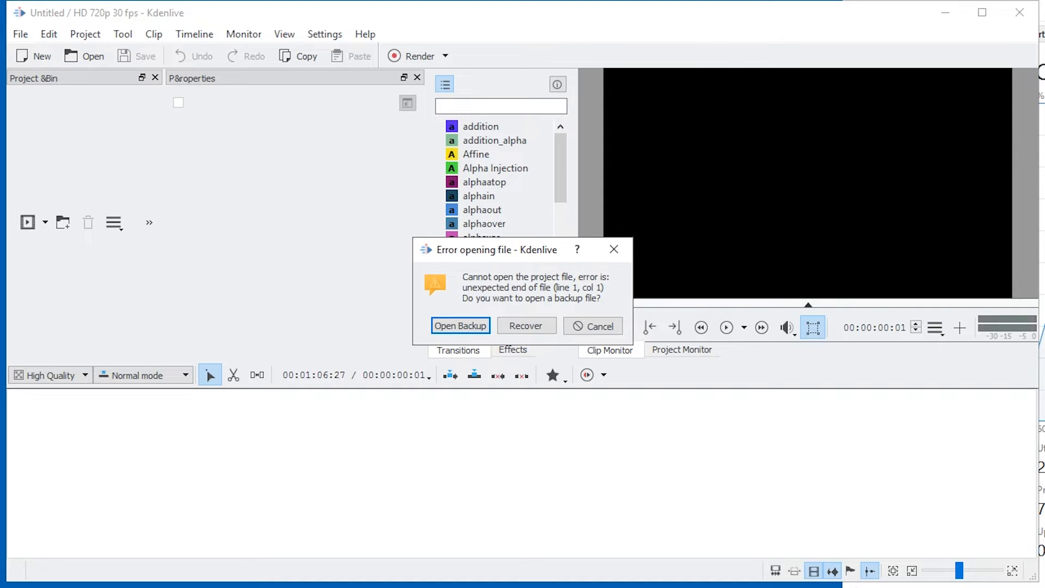
{"action": "left_click", "coordinate": [526, 326]}
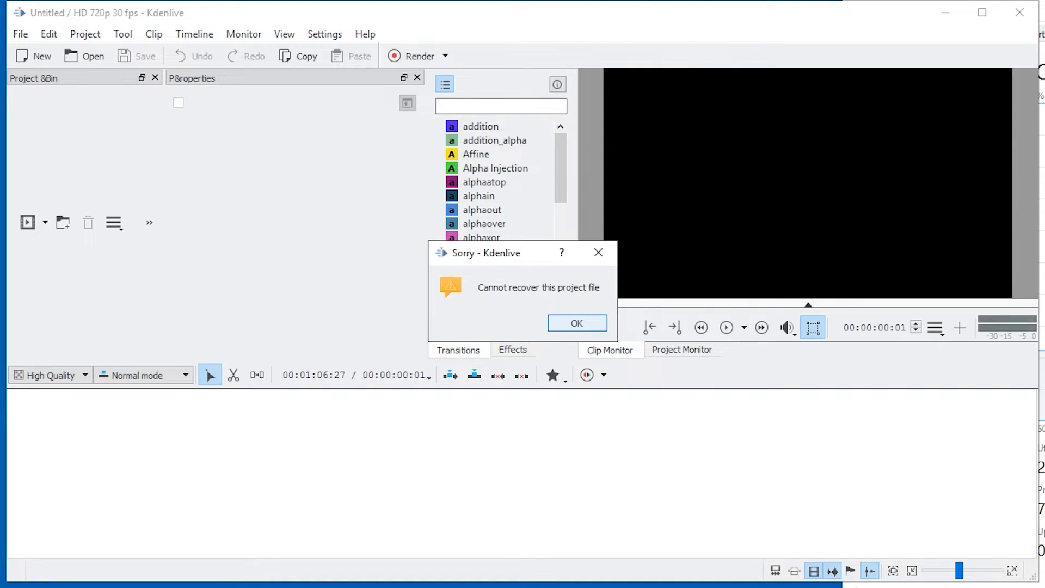
{"action": "left_click", "coordinate": [576, 321]}
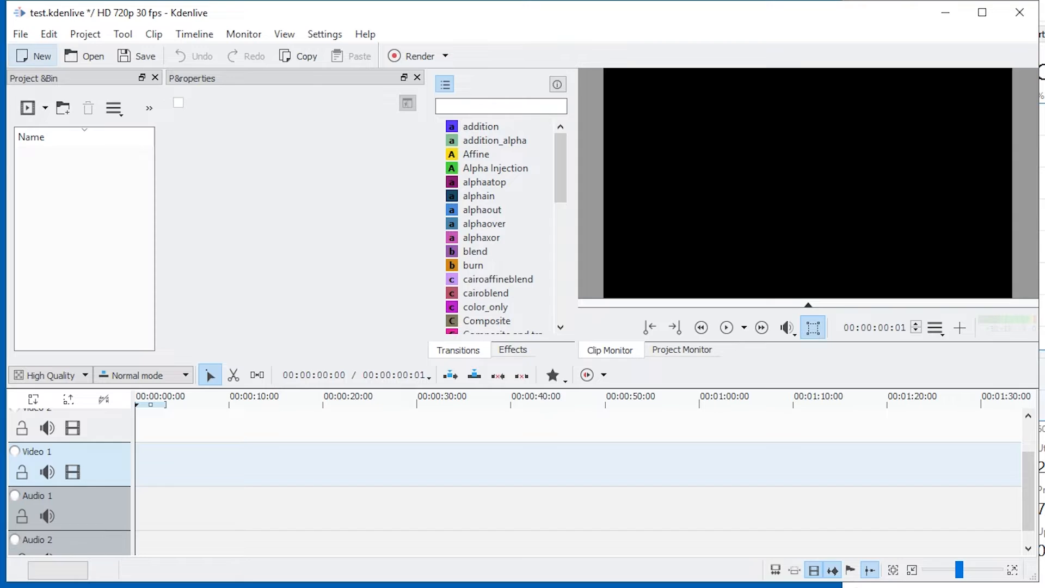
Start over with an empty project and reopen test.kdenlive from the recent projects.
{"action": "left_click", "coordinate": [34, 56]}
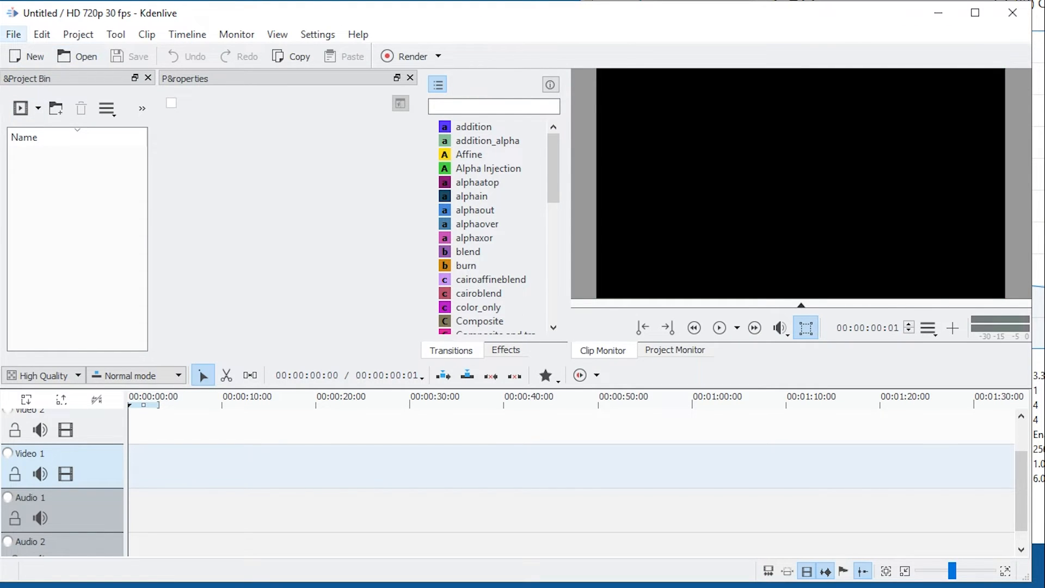
{"action": "left_click", "coordinate": [14, 34]}
{"action": "mouse_move", "coordinate": [90, 89]}
{"action": "left_click", "coordinate": [262, 92]}
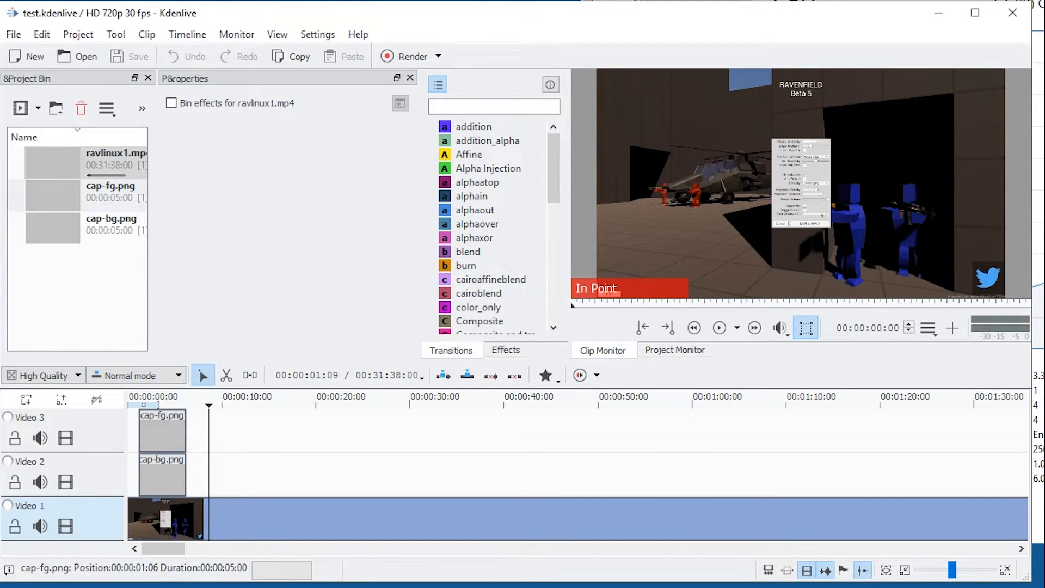
Play the captions near the beginning of the timeline and enlarge the timeline scale around them.
{"action": "left_click", "coordinate": [140, 400]}
{"action": "key", "text": "space"}
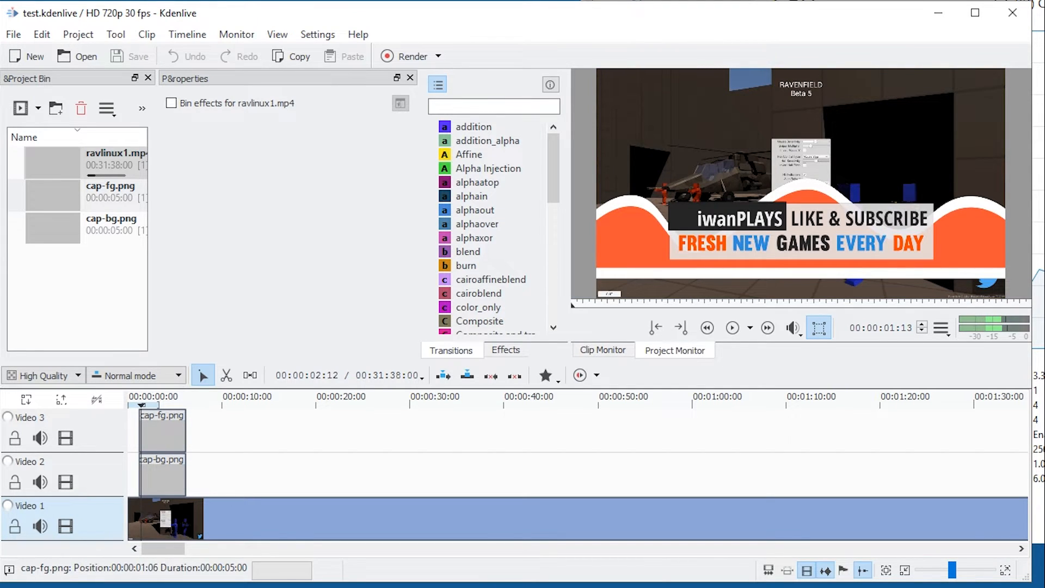
{"action": "scroll", "coordinate": [158, 436], "scroll_direction": "down", "scroll_amount": 1}
{"action": "scroll", "coordinate": [223, 435], "scroll_direction": "up", "scroll_amount": 6}
{"action": "scroll", "coordinate": [294, 435], "scroll_direction": "up", "scroll_amount": 12}
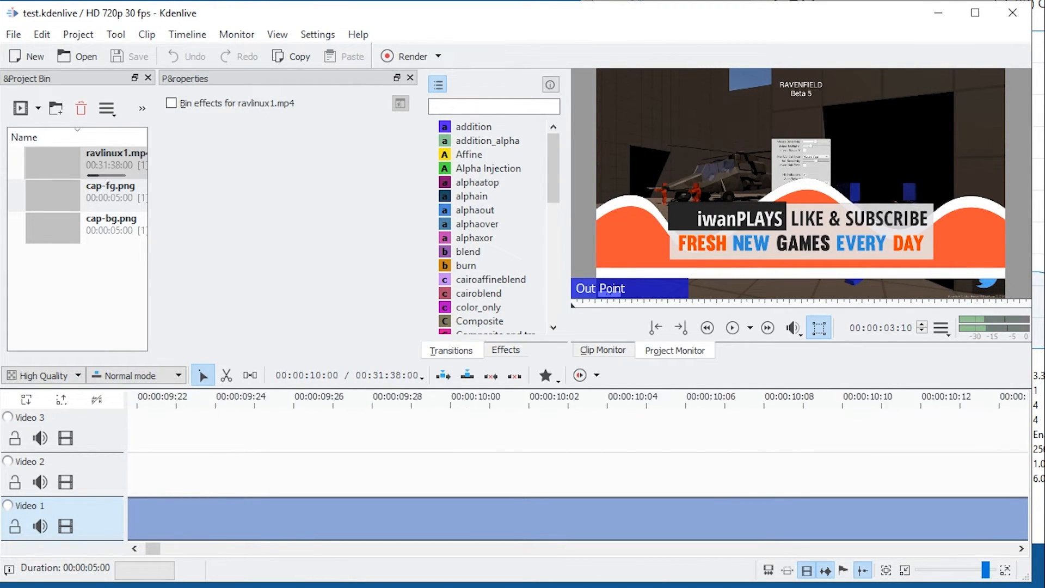
{"action": "scroll", "coordinate": [266, 430], "scroll_direction": "down", "scroll_amount": 5}
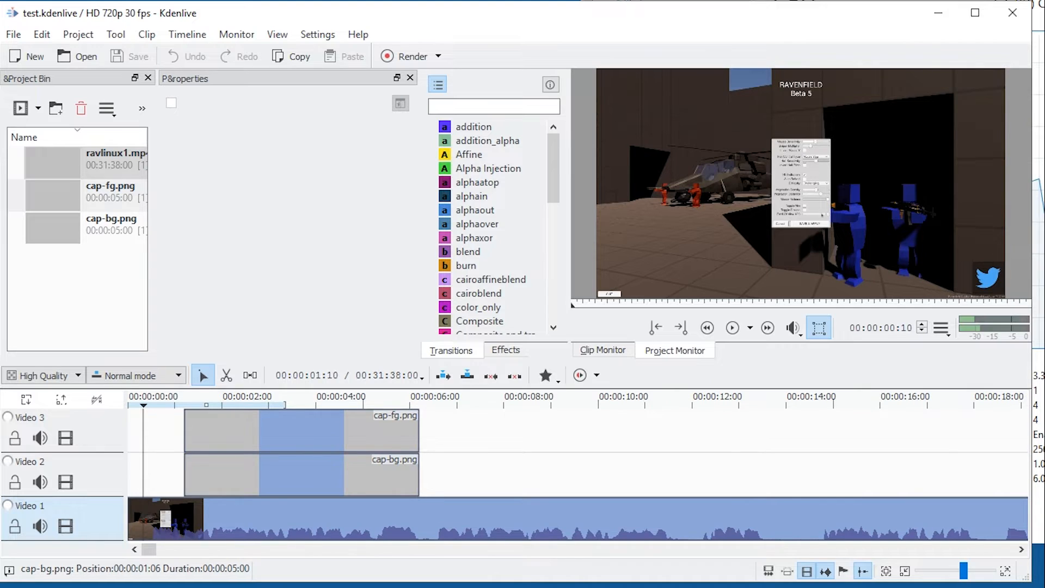
Try a Composite and transform transition at the start of cap-fg.png on Video 3 and delete it.
{"action": "scroll", "coordinate": [479, 210], "scroll_direction": "down", "scroll_amount": 7}
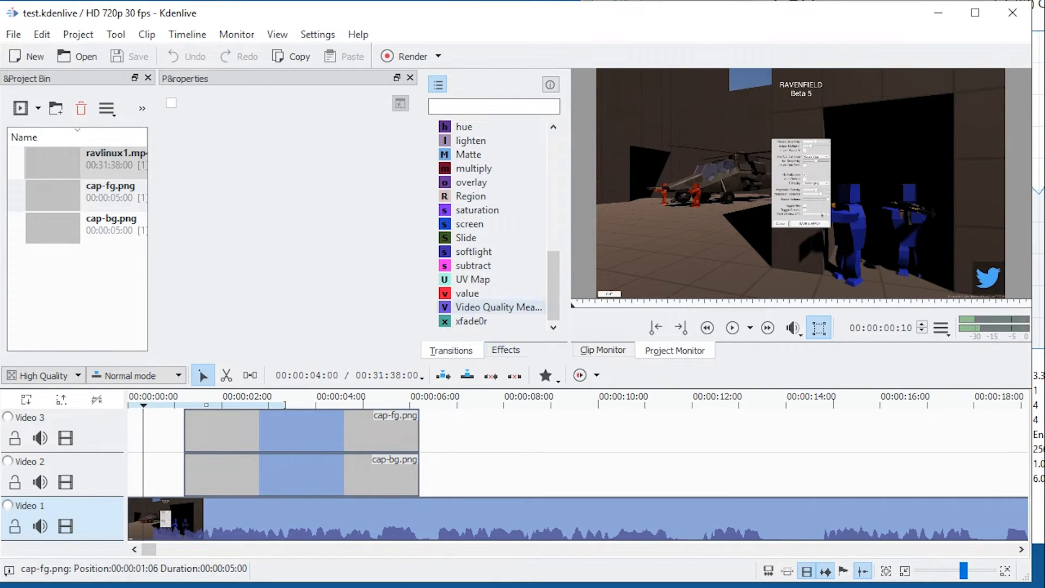
{"action": "scroll", "coordinate": [479, 265], "scroll_direction": "up", "scroll_amount": 1}
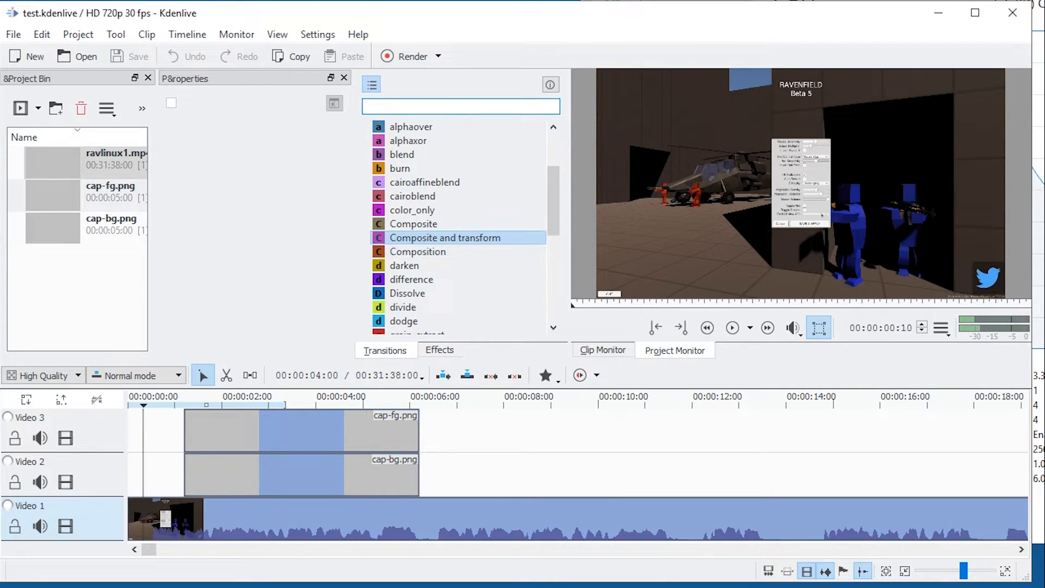
{"action": "left_click_drag", "start_coordinate": [446, 238], "coordinate": [190, 438]}
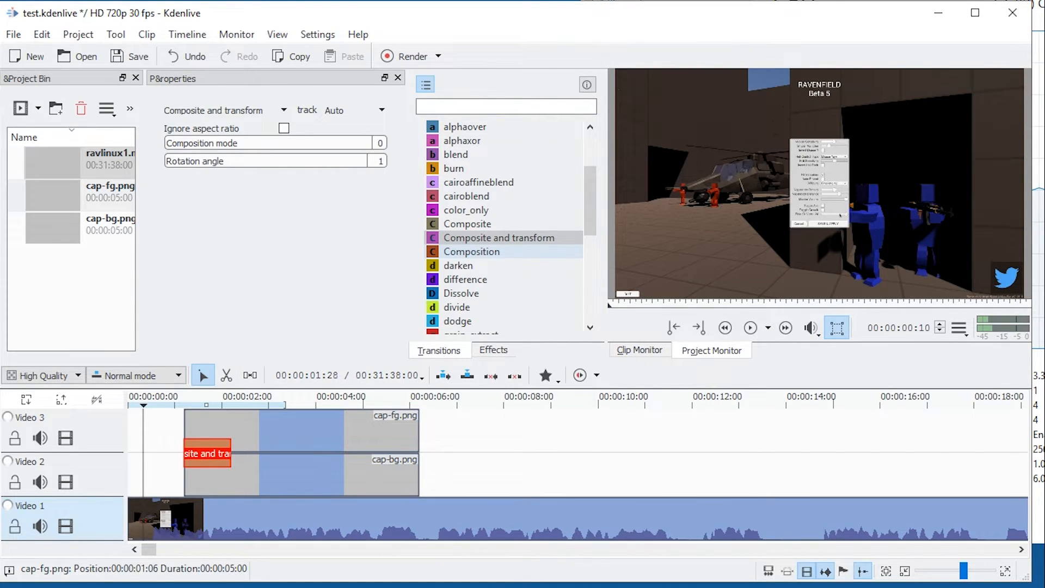
{"action": "key", "text": "Delete"}
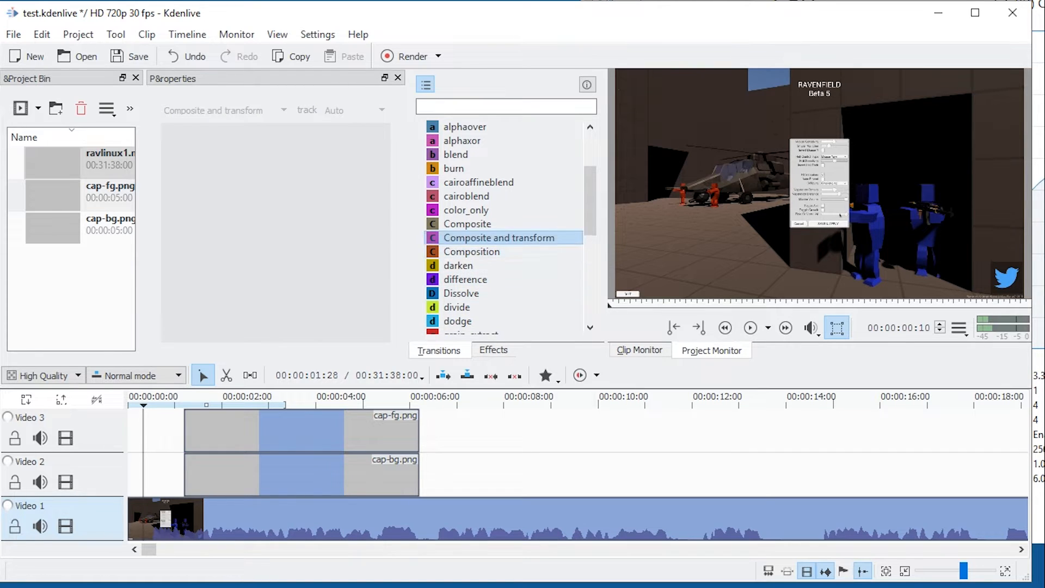
Try a Composition transition at the start of cap-fg.png on Video 3 and delete it.
{"action": "scroll", "coordinate": [472, 217], "scroll_direction": "down", "scroll_amount": 1}
{"action": "left_click_drag", "start_coordinate": [472, 210], "coordinate": [208, 435]}
{"action": "left_click", "coordinate": [207, 453]}
{"action": "key", "text": "Delete"}
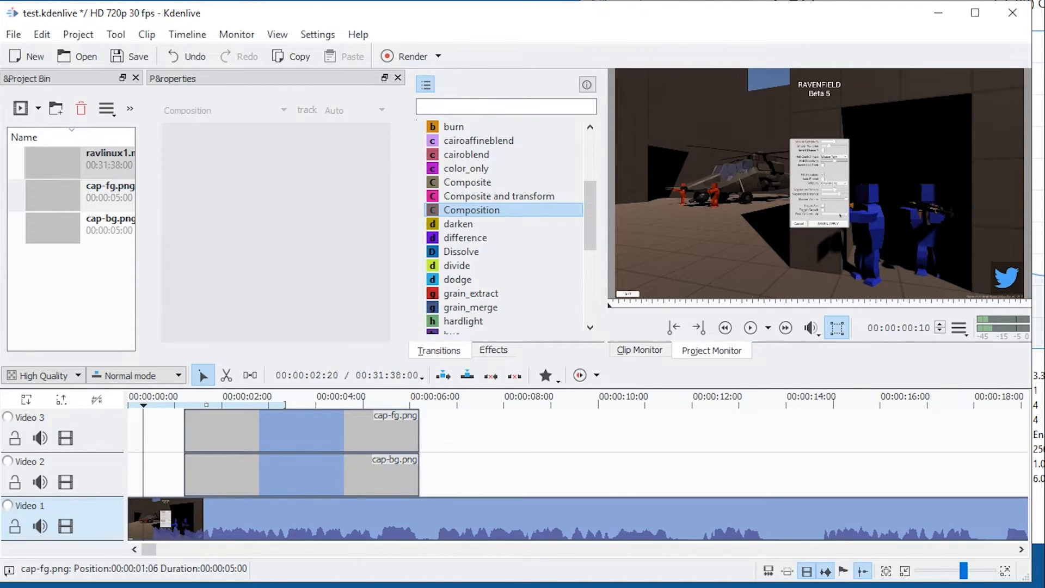
Try a Composite transition at the start of cap-fg.png on Video 3 and remove it.
{"action": "left_click", "coordinate": [468, 182]}
{"action": "left_click_drag", "start_coordinate": [468, 182], "coordinate": [207, 453]}
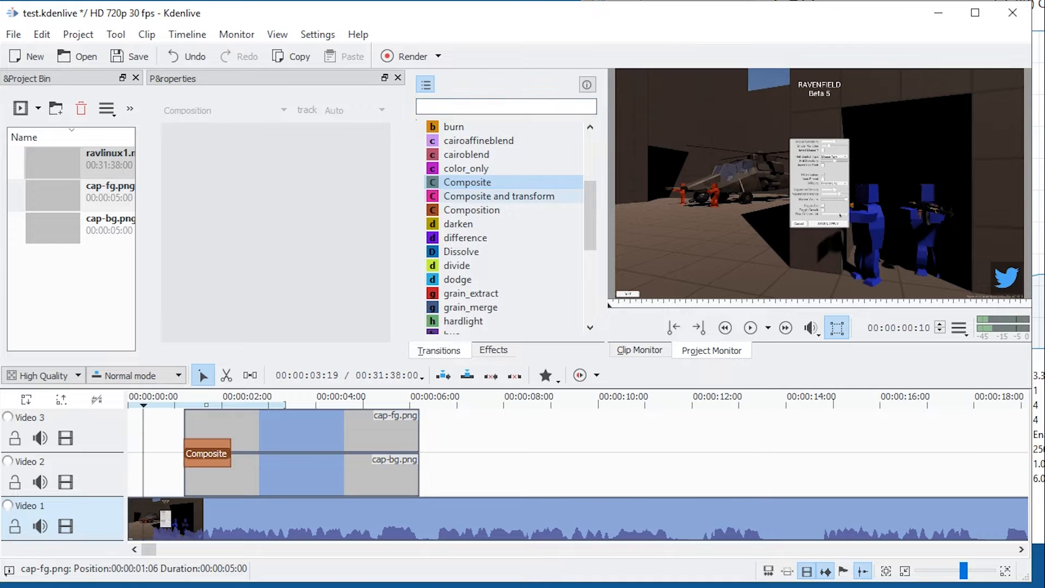
{"action": "left_click", "coordinate": [208, 453]}
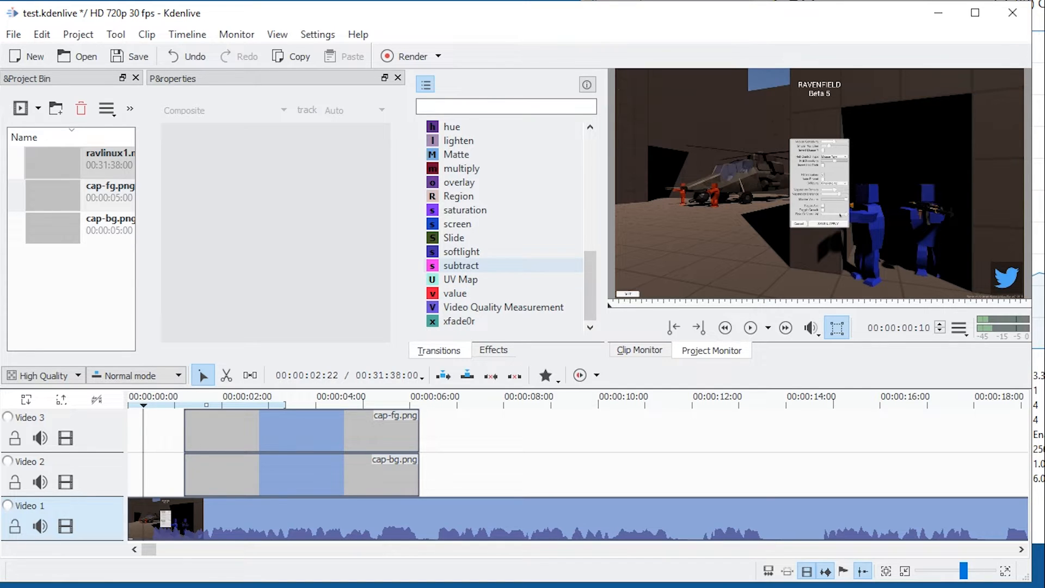
Add a Composite transition at the start of cap-bg.png on Video 2 and select it to show its properties.
{"action": "scroll", "coordinate": [463, 245], "scroll_direction": "up", "scroll_amount": 4}
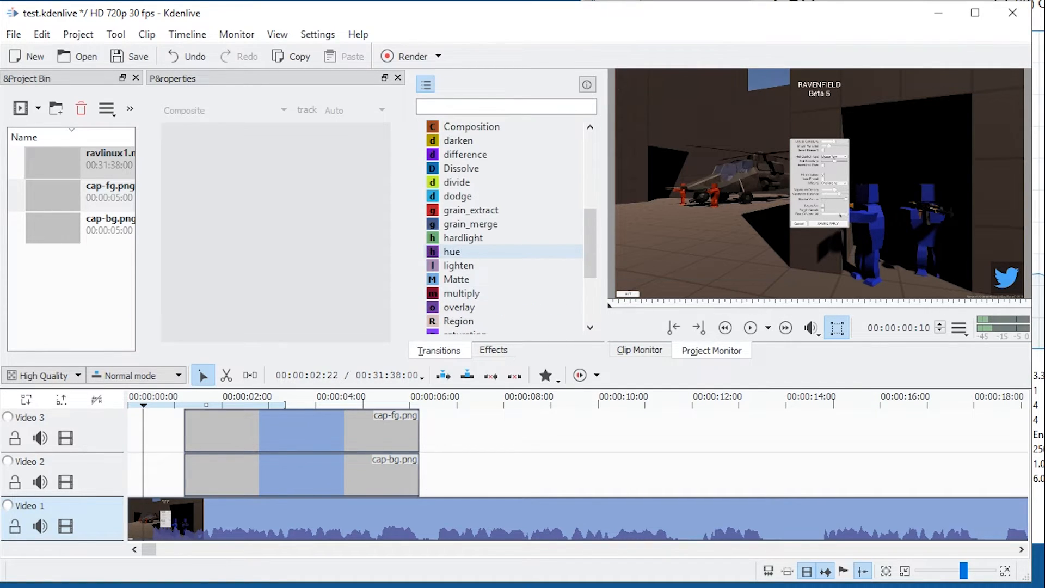
{"action": "left_click", "coordinate": [506, 107]}
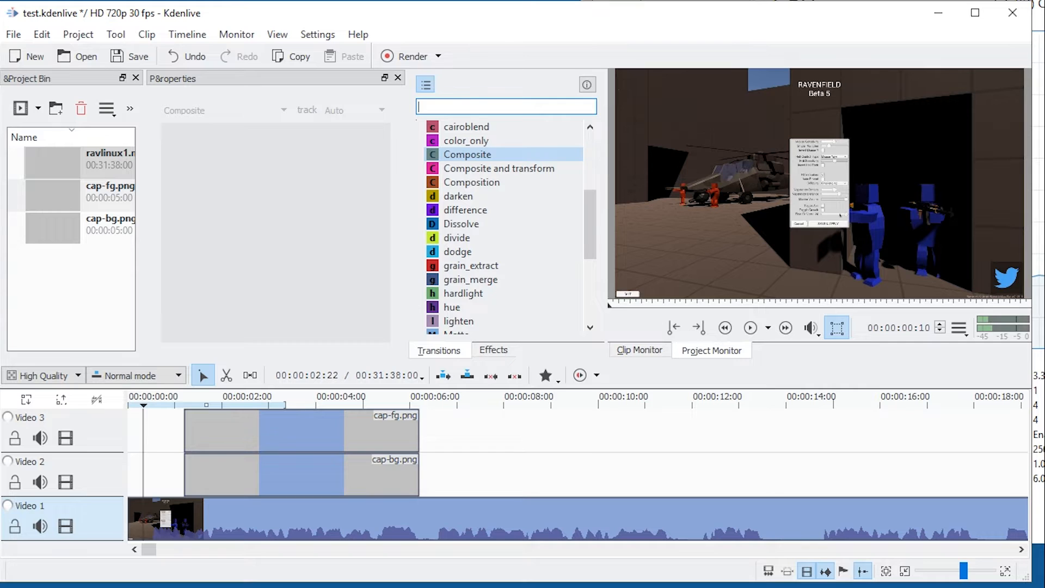
{"action": "left_click_drag", "start_coordinate": [468, 155], "coordinate": [219, 484]}
{"action": "left_click", "coordinate": [220, 492]}
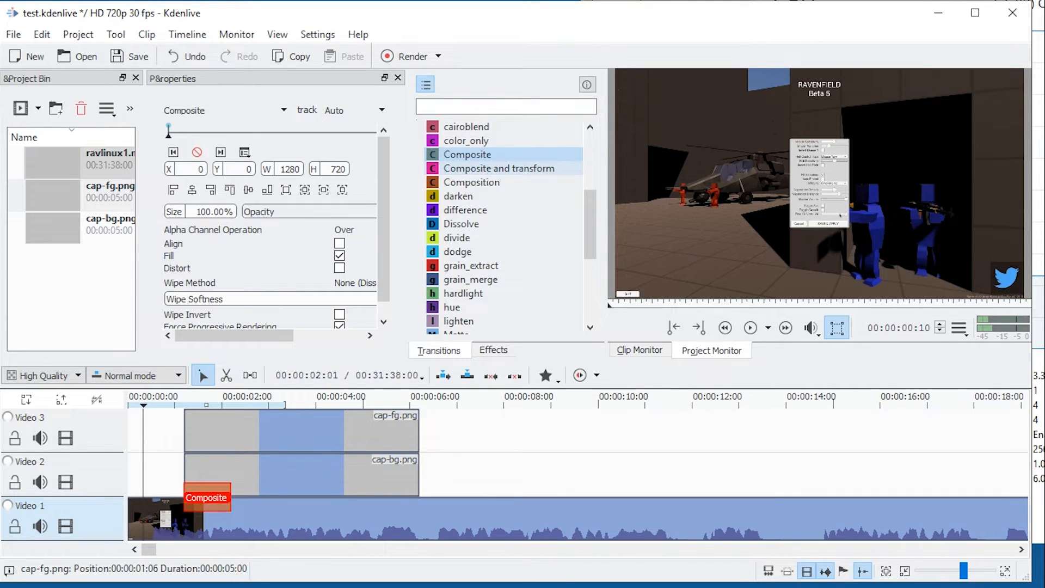
Change the selected transition's type to Composite and transform, and cycle onward through the types to multiply.
{"action": "left_click", "coordinate": [228, 110]}
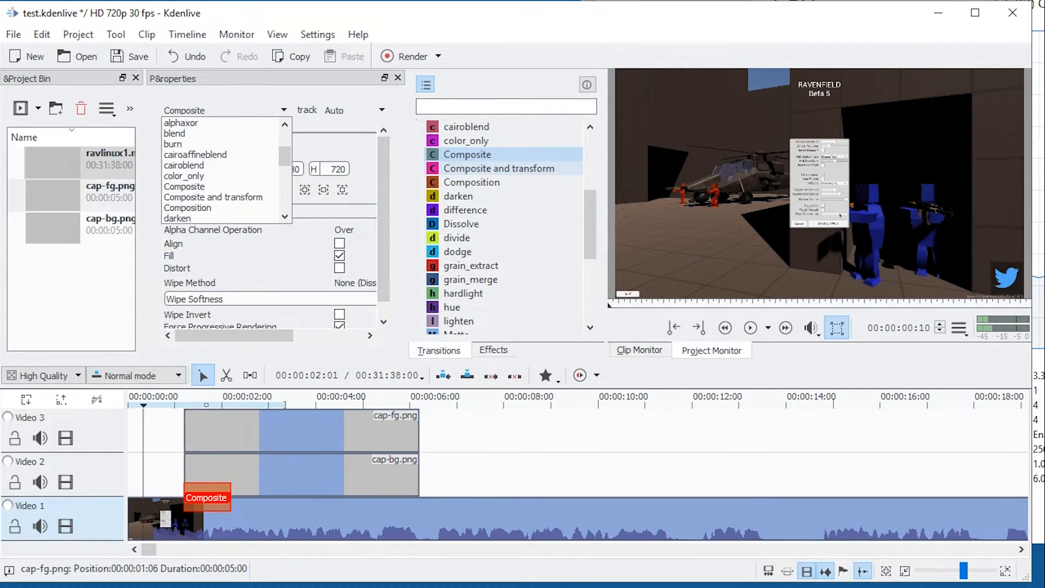
{"action": "left_click", "coordinate": [214, 197]}
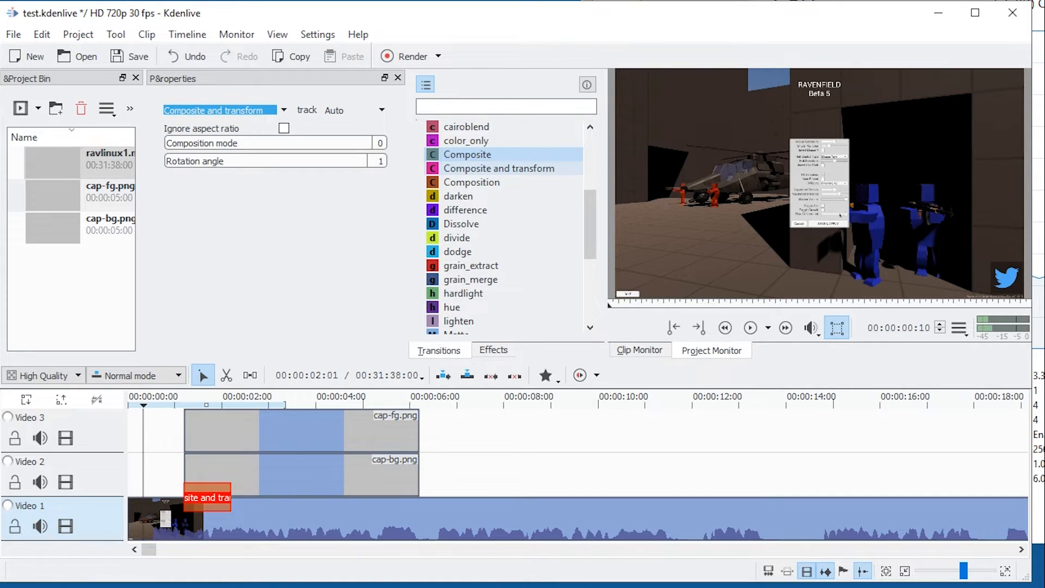
{"action": "left_click", "coordinate": [229, 110]}
{"action": "left_click", "coordinate": [229, 110]}
{"action": "key", "text": "Down"}
{"action": "key", "text": "Down"}
{"action": "key", "text": "Down"}
{"action": "key", "text": "Down"}
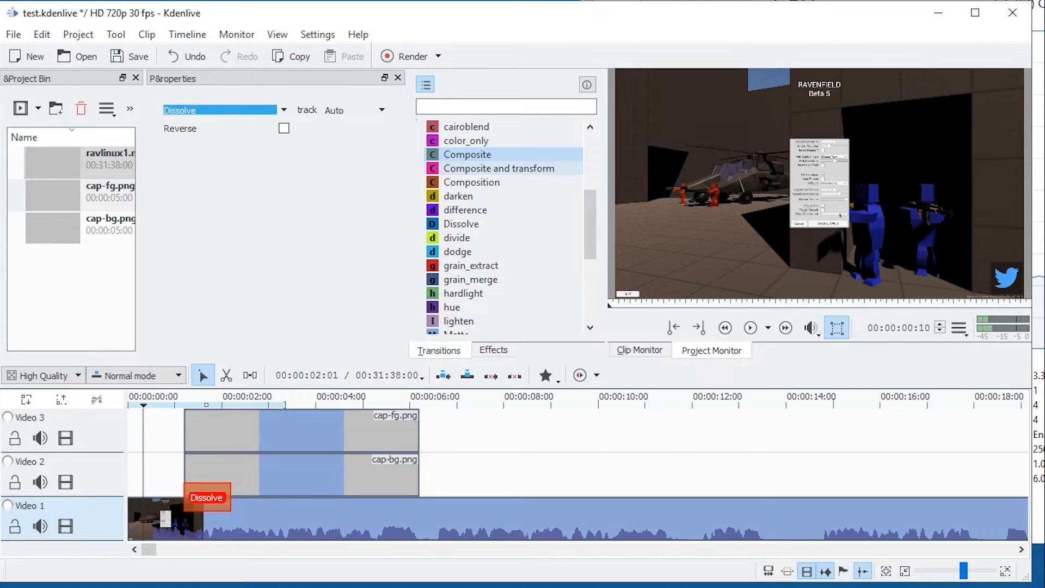
{"action": "key", "text": "Down"}
{"action": "key", "text": "Down"}
{"action": "key", "text": "Down"}
{"action": "key", "text": "Down"}
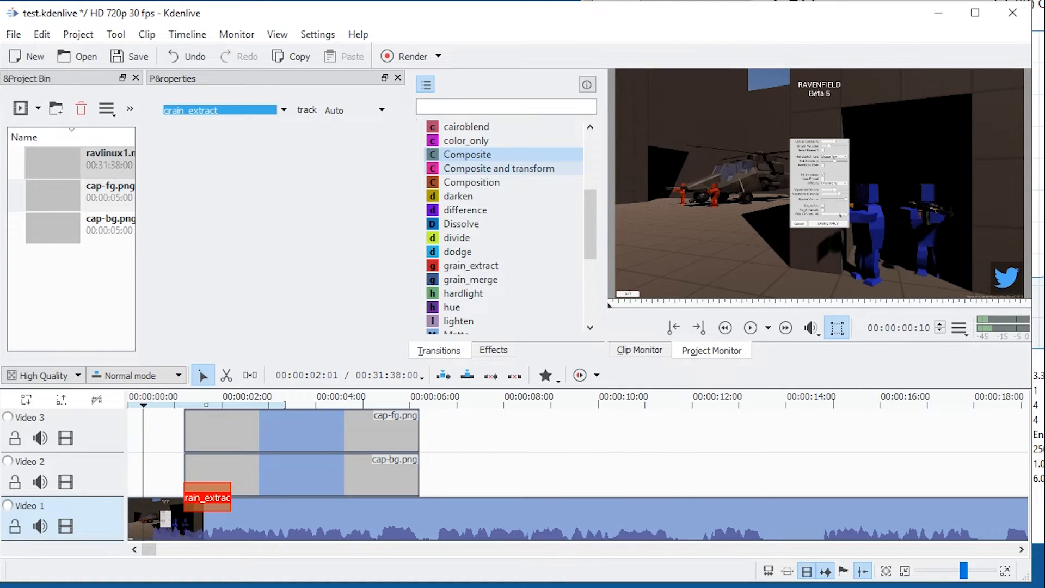
{"action": "key", "text": "Down"}
{"action": "key", "text": "Down"}
{"action": "key", "text": "Down"}
{"action": "key", "text": "Down"}
{"action": "key", "text": "Down"}
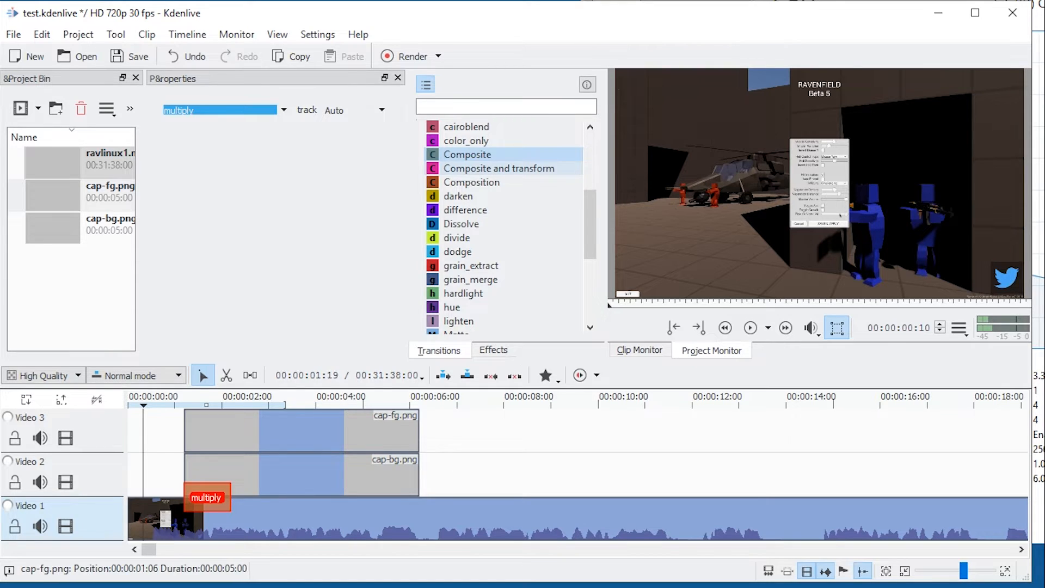
Preview the captions inside the transition at 00:00:01:17 and change its type through Region to Slide.
{"action": "left_click", "coordinate": [205, 402]}
{"action": "left_click", "coordinate": [202, 401]}
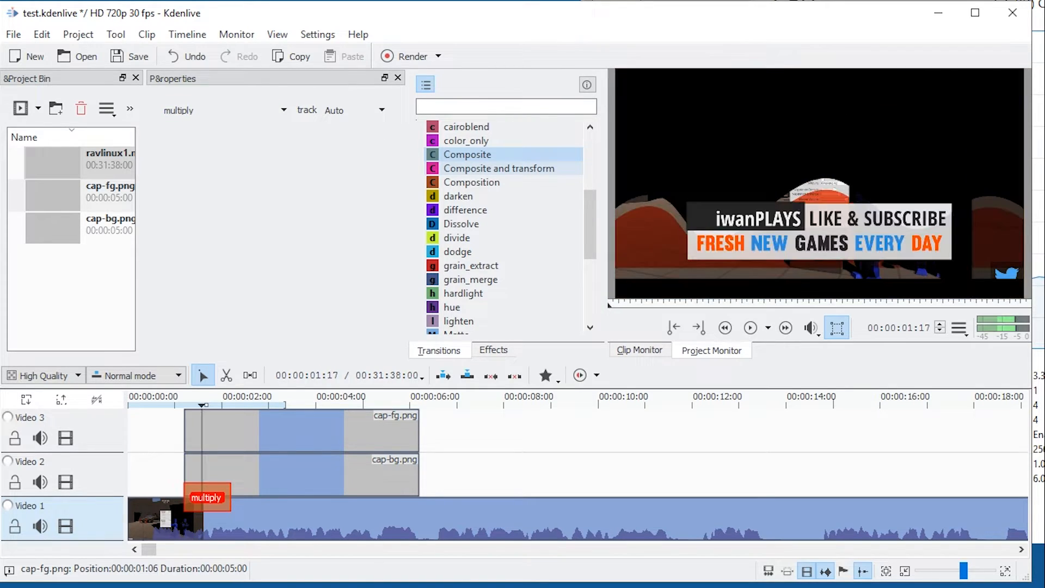
{"action": "left_click", "coordinate": [229, 110]}
{"action": "key", "text": "Down"}
{"action": "key", "text": "Up"}
{"action": "key", "text": "Down"}
{"action": "key", "text": "Down"}
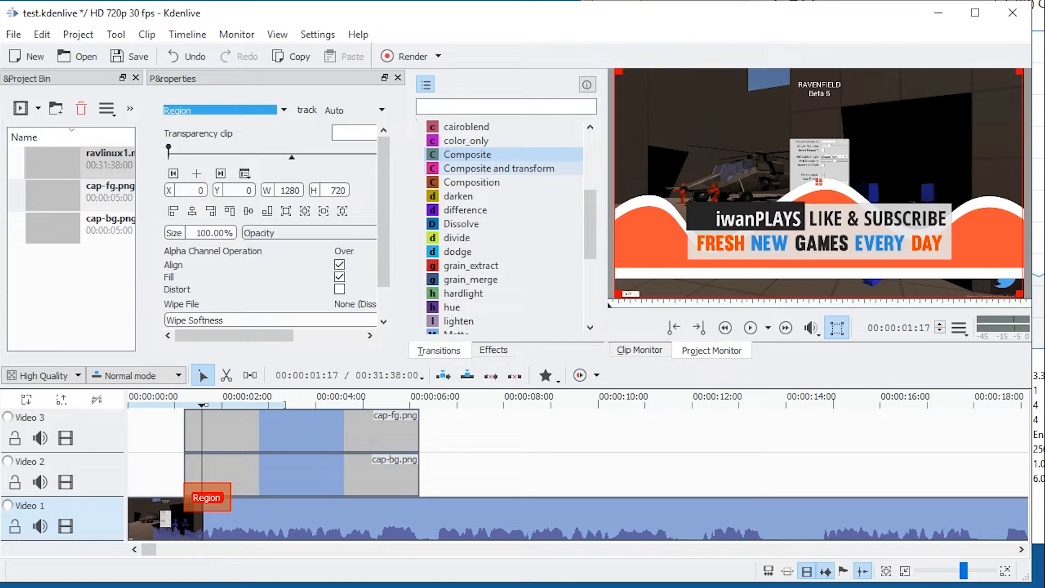
{"action": "key", "text": "Down"}
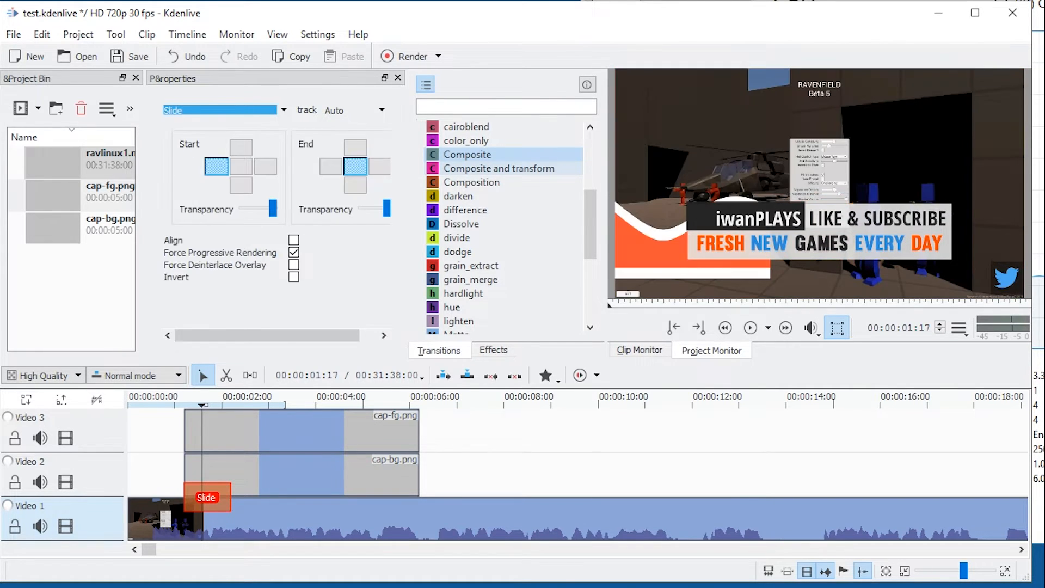
Set the Slide at the start of cap-bg.png to enter from below, and play it back from before the clip.
{"action": "left_click", "coordinate": [242, 185]}
{"action": "left_click_drag", "start_coordinate": [201, 404], "coordinate": [181, 404]}
{"action": "key", "text": "space"}
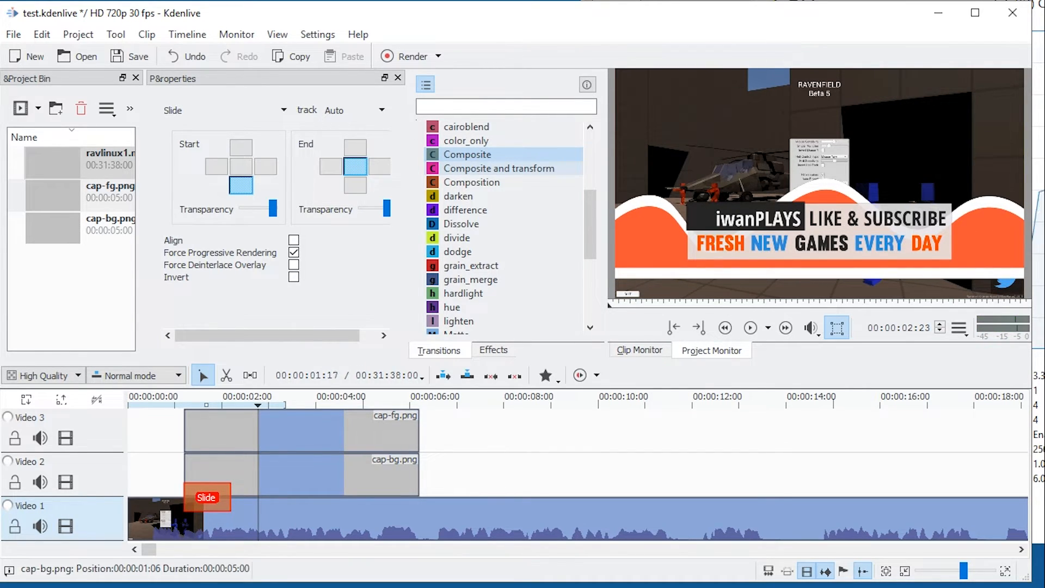
Add a Slide transition at the end of cap-bg.png on Video 2 and select it.
{"action": "scroll", "coordinate": [490, 182], "scroll_direction": "down", "scroll_amount": 5}
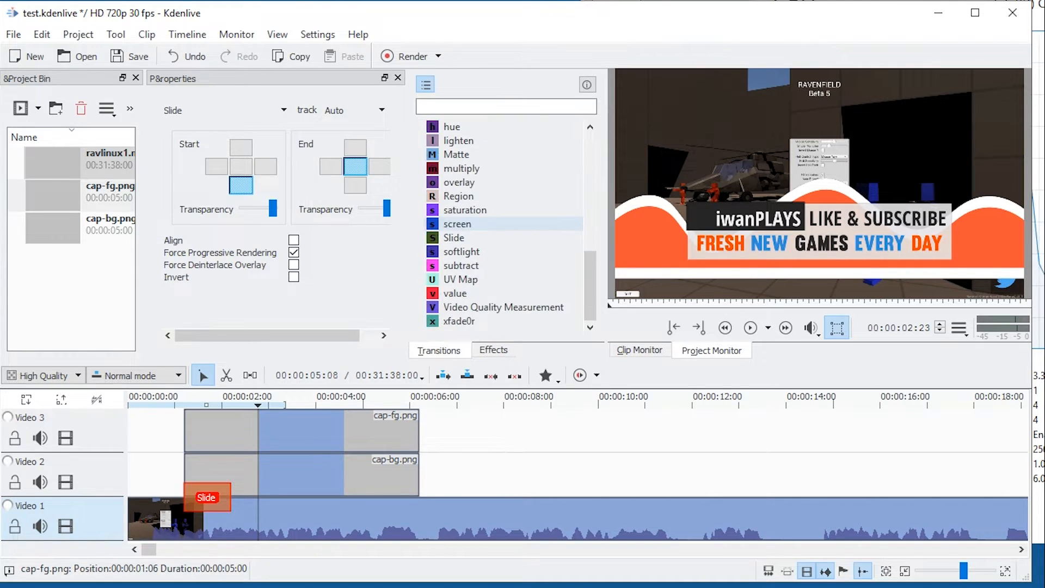
{"action": "left_click_drag", "start_coordinate": [463, 238], "coordinate": [391, 474]}
{"action": "left_click", "coordinate": [390, 496]}
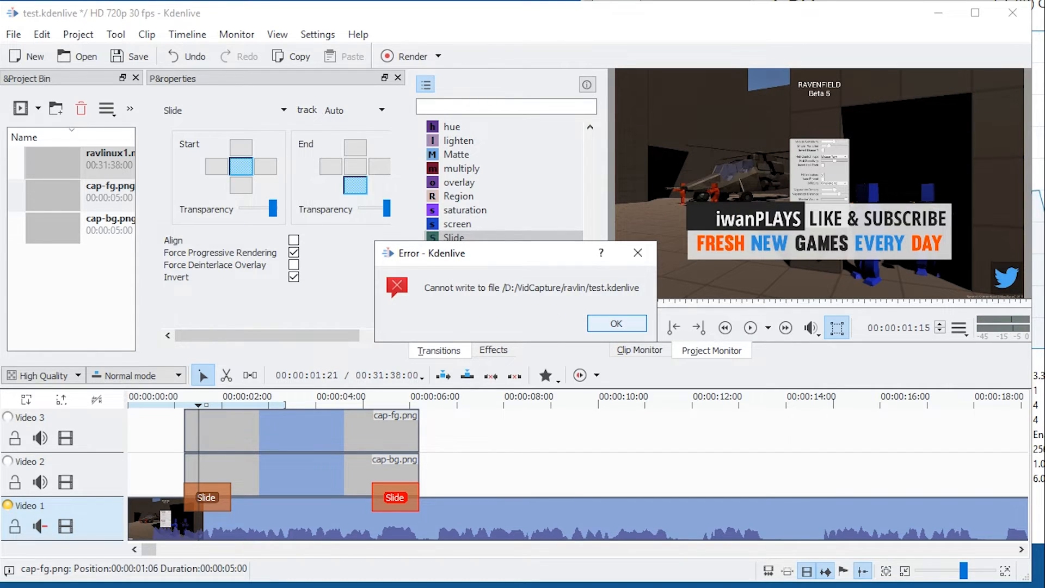
Dismiss the save error and save the project under the new name test2.
{"action": "key", "text": "Return"}
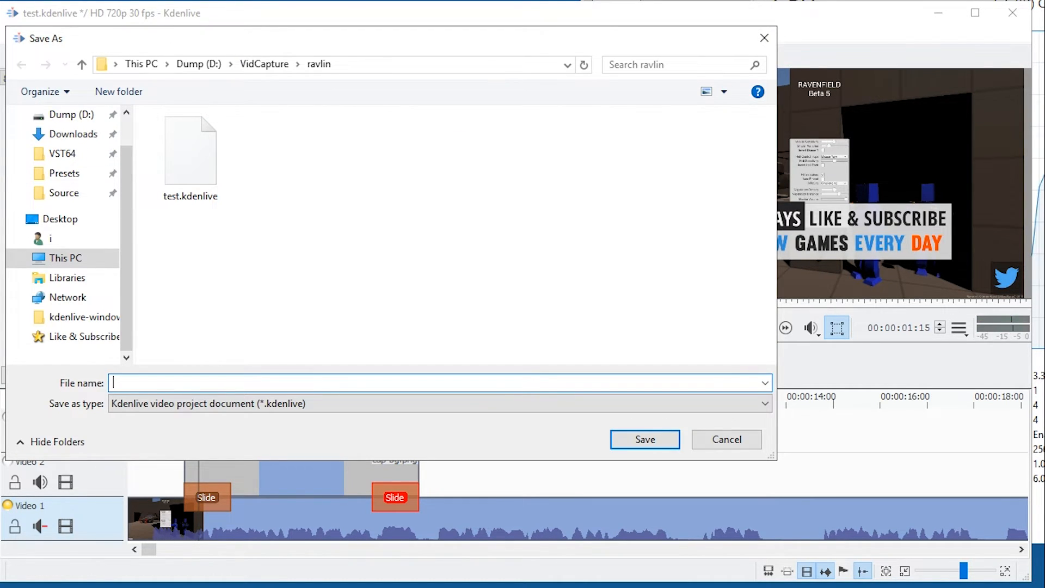
{"action": "type", "text": "test2"}
{"action": "key", "text": "Return"}
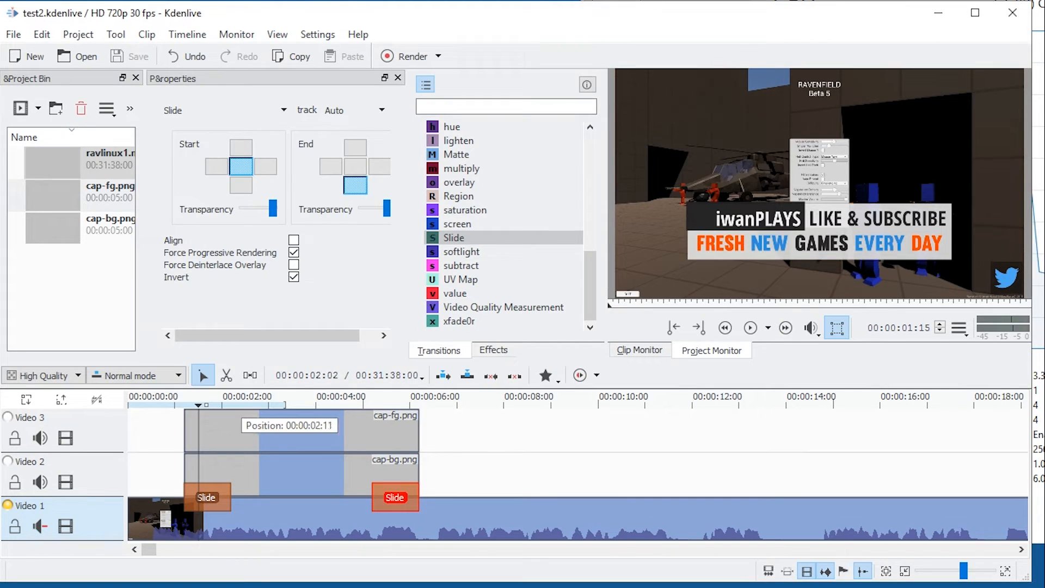
Play back the timeline from before the captions, and replay the closing Slide to examine how it moves.
{"action": "left_click", "coordinate": [173, 403]}
{"action": "key", "text": "space"}
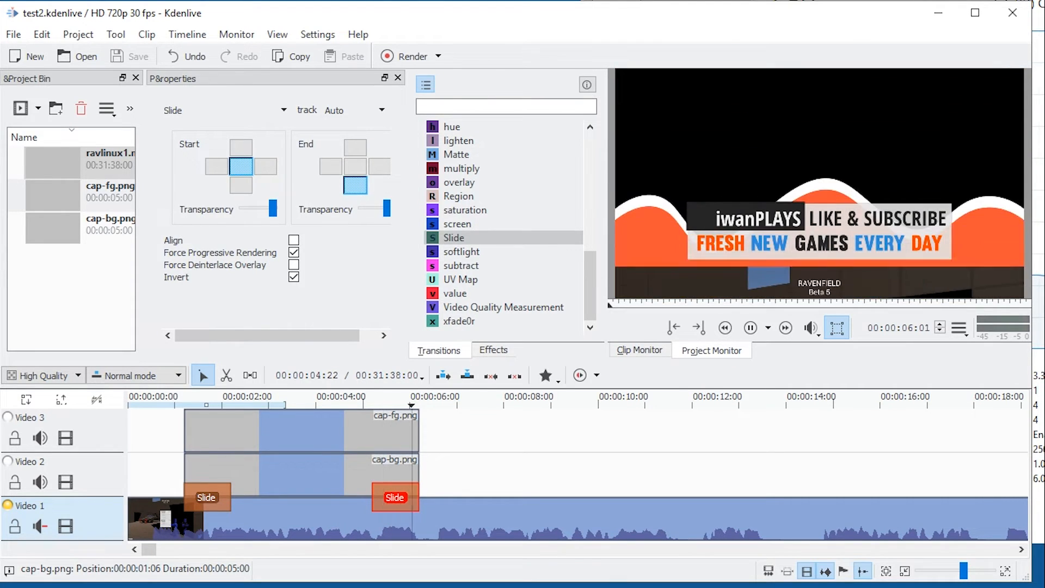
{"action": "key", "text": "space"}
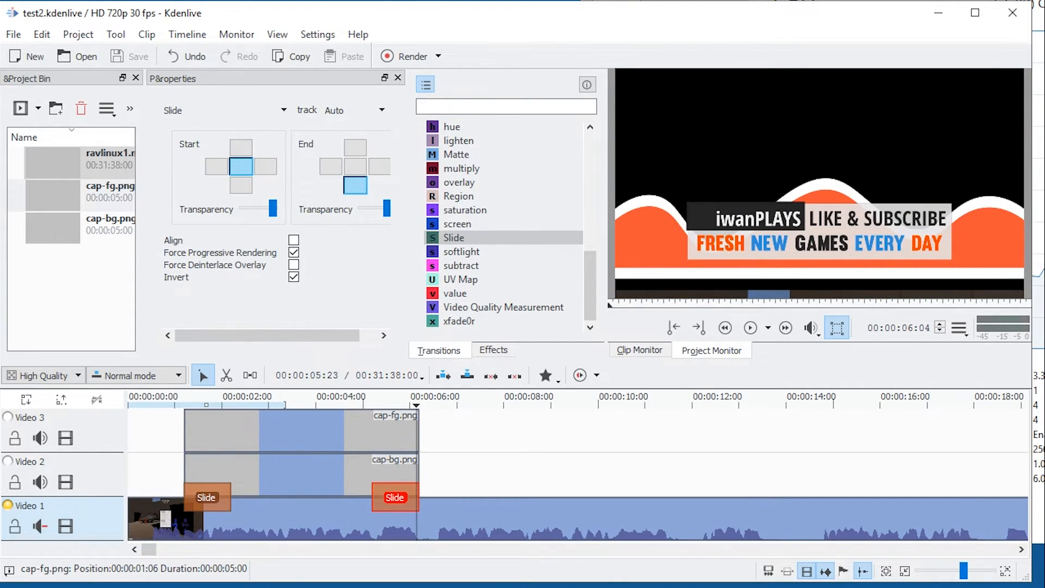
{"action": "left_click", "coordinate": [385, 403]}
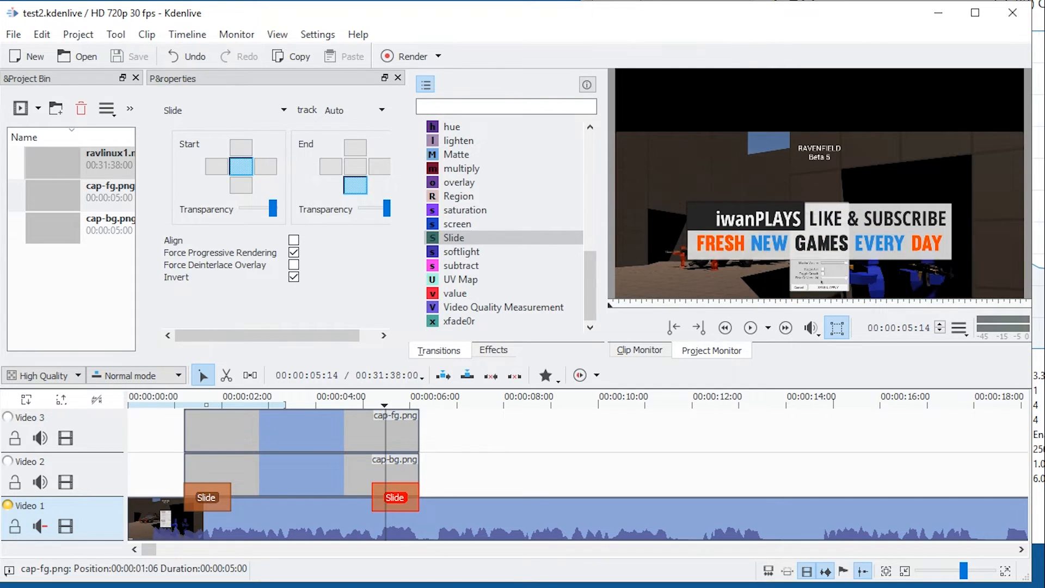
{"action": "key", "text": "space"}
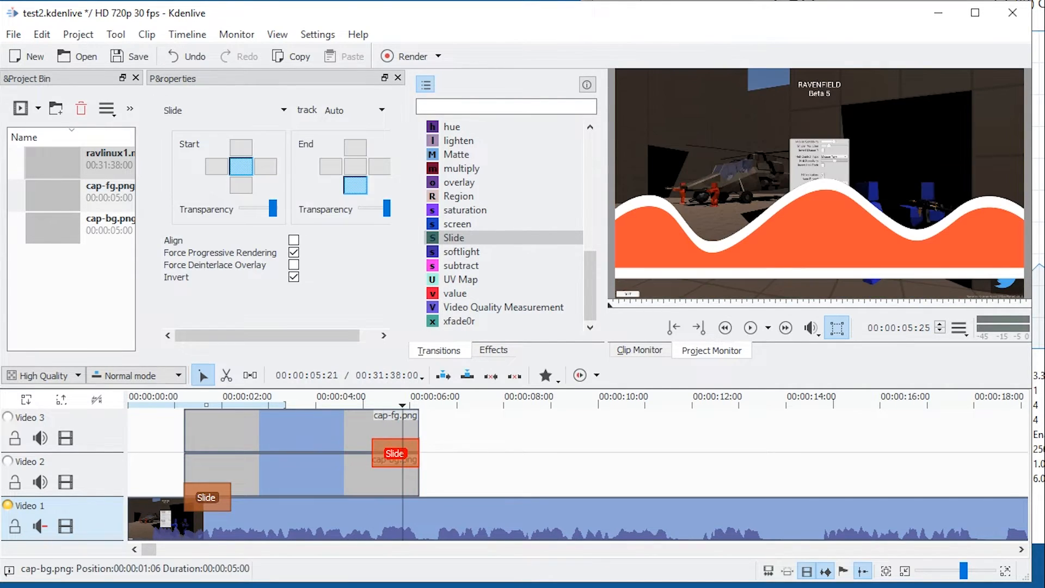
Replace the Slide at the end of the captions with a copy of the opening Slide, aligned to the end of cap-bg.png on Video 2.
{"action": "key", "text": "Delete"}
{"action": "left_click", "coordinate": [210, 498]}
{"action": "key", "text": "ctrl+c"}
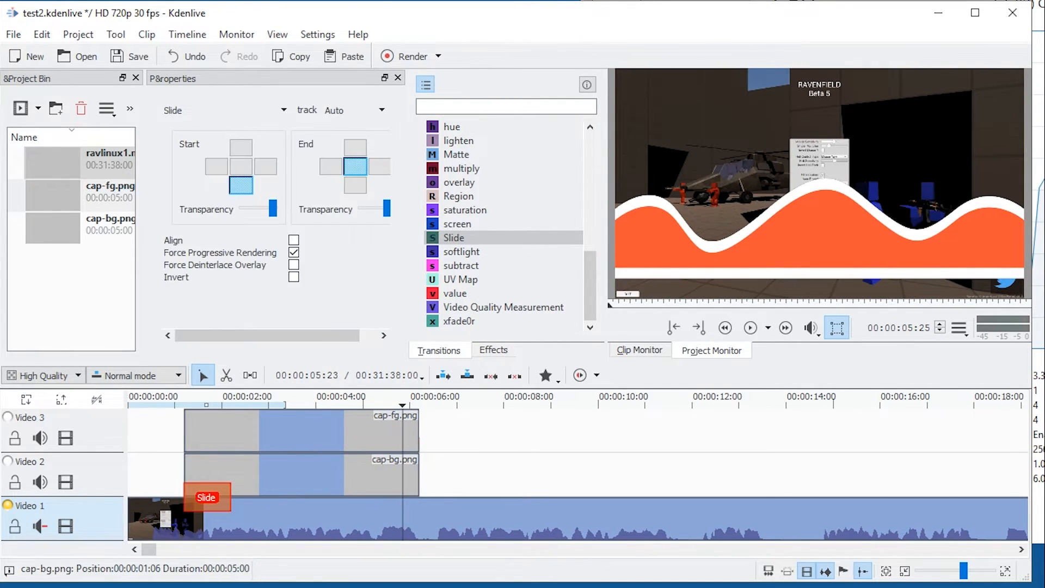
{"action": "key", "text": "ctrl+v"}
{"action": "left_click_drag", "start_coordinate": [420, 497], "coordinate": [395, 498]}
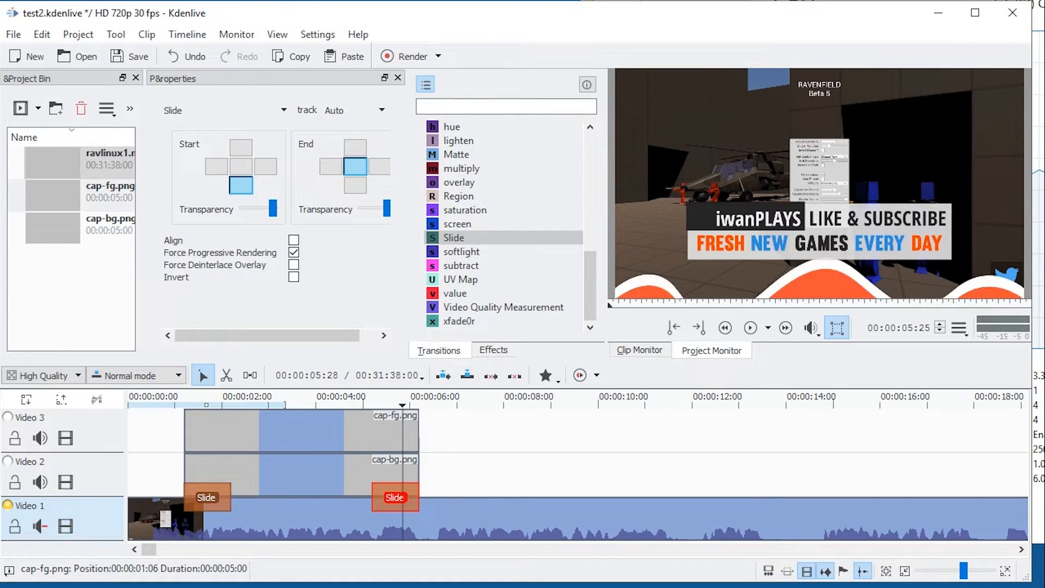
Set the closing Slide of cap-bg.png to start centred and exit downward, and play back the whole caption.
{"action": "left_click_drag", "start_coordinate": [402, 404], "coordinate": [376, 405]}
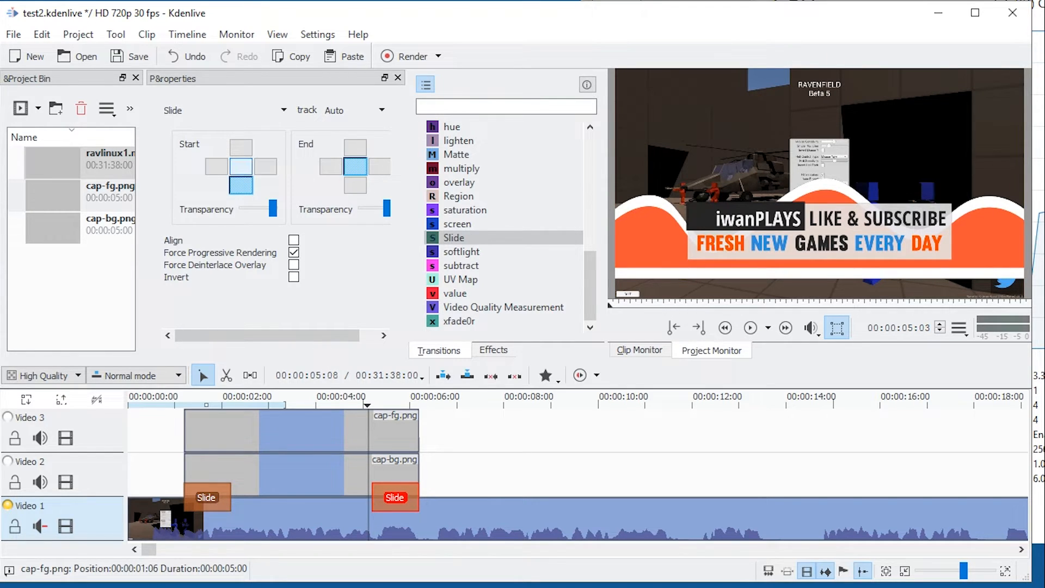
{"action": "left_click", "coordinate": [241, 167]}
{"action": "left_click", "coordinate": [355, 185]}
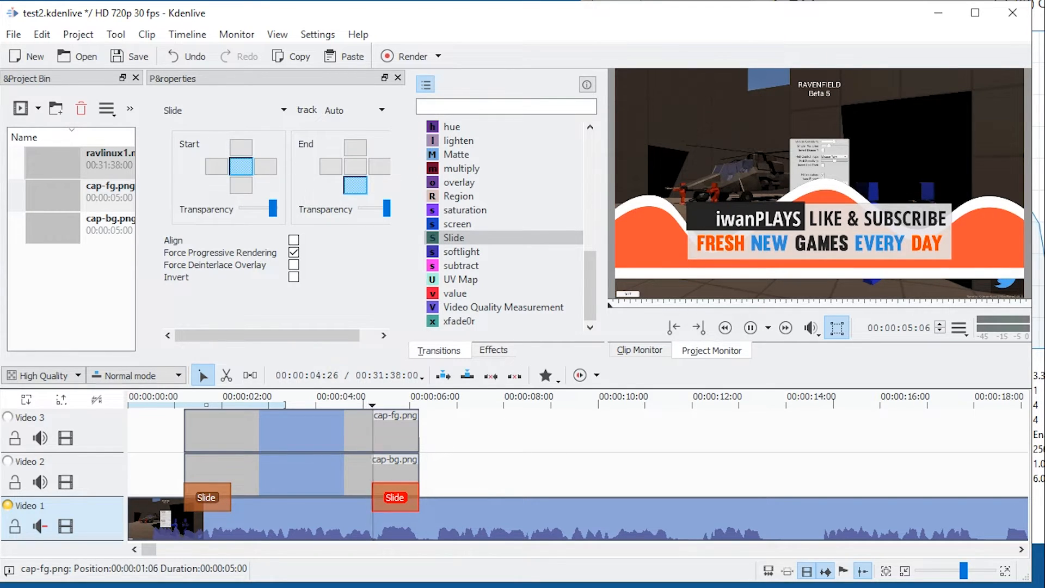
{"action": "key", "text": "space"}
{"action": "left_click", "coordinate": [170, 404]}
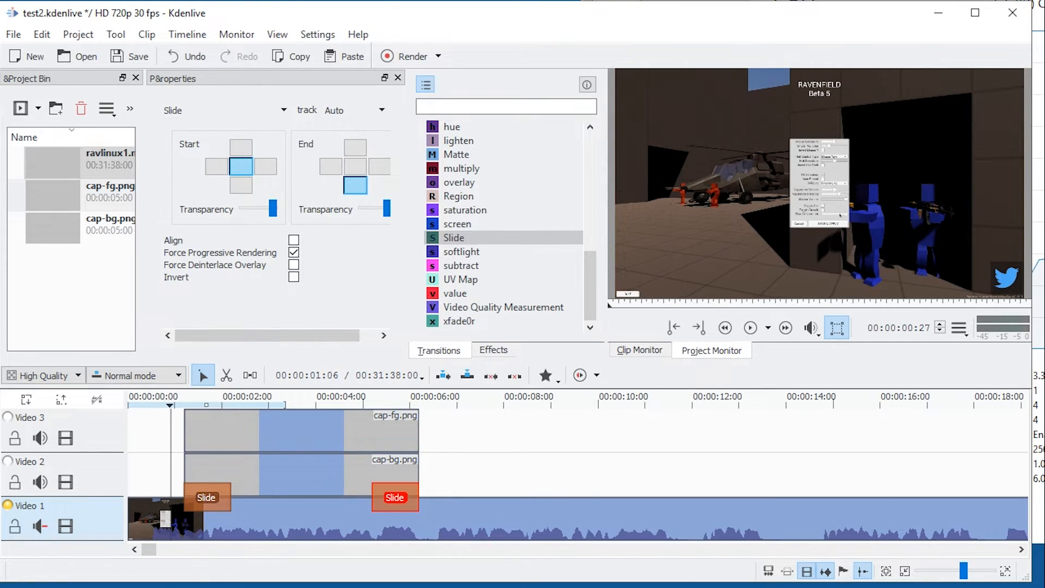
{"action": "key", "text": "space"}
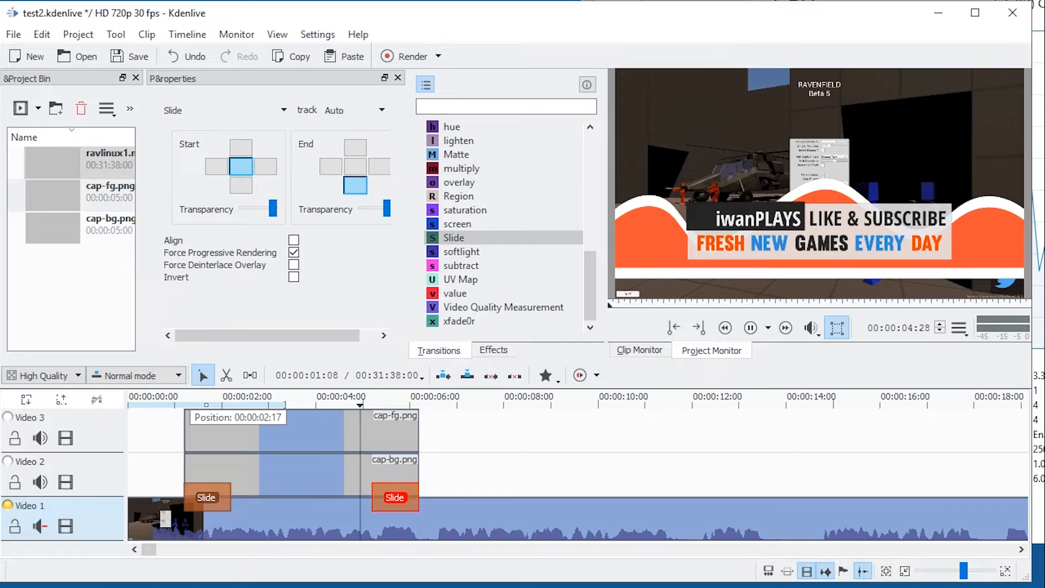
{"action": "key", "text": "space"}
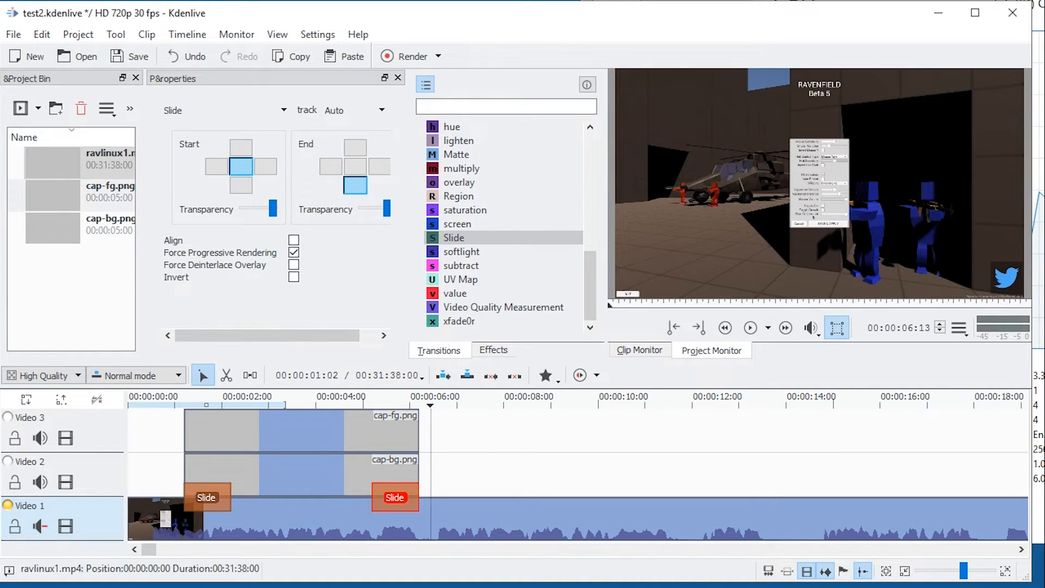
Copy the opening Slide of cap-bg.png to the start of cap-fg.png on Video 3 and set it to enter from the left side.
{"action": "left_click", "coordinate": [208, 502]}
{"action": "key", "text": "ctrl+c"}
{"action": "key", "text": "ctrl+v"}
{"action": "left_click_drag", "start_coordinate": [229, 450], "coordinate": [204, 449]}
{"action": "left_click", "coordinate": [223, 404]}
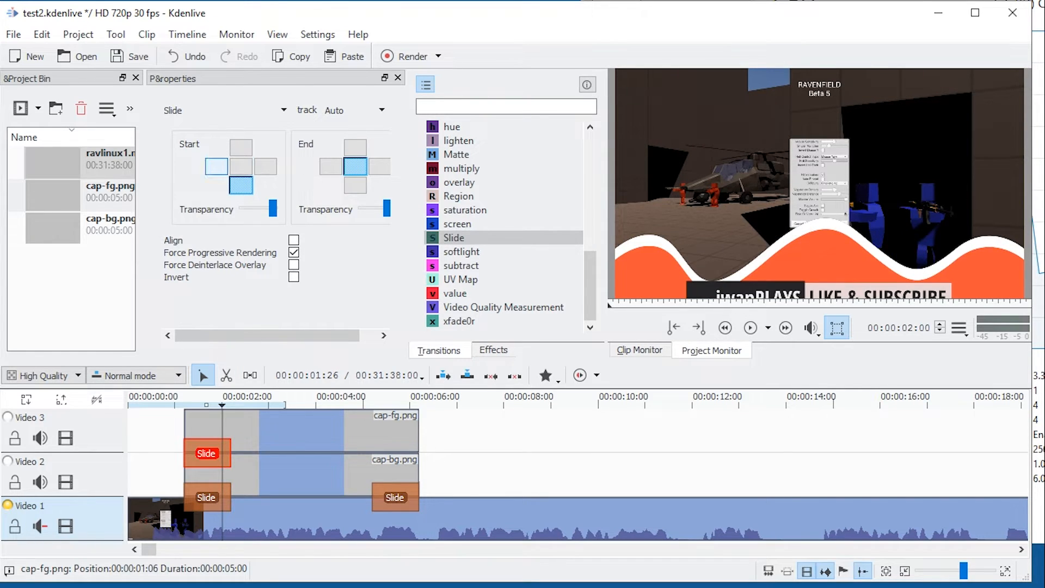
{"action": "left_click", "coordinate": [216, 167]}
Paste another Slide at the end of cap-fg.png on Video 3, starting centred and exiting to the right side.
{"action": "key", "text": "ctrl+v"}
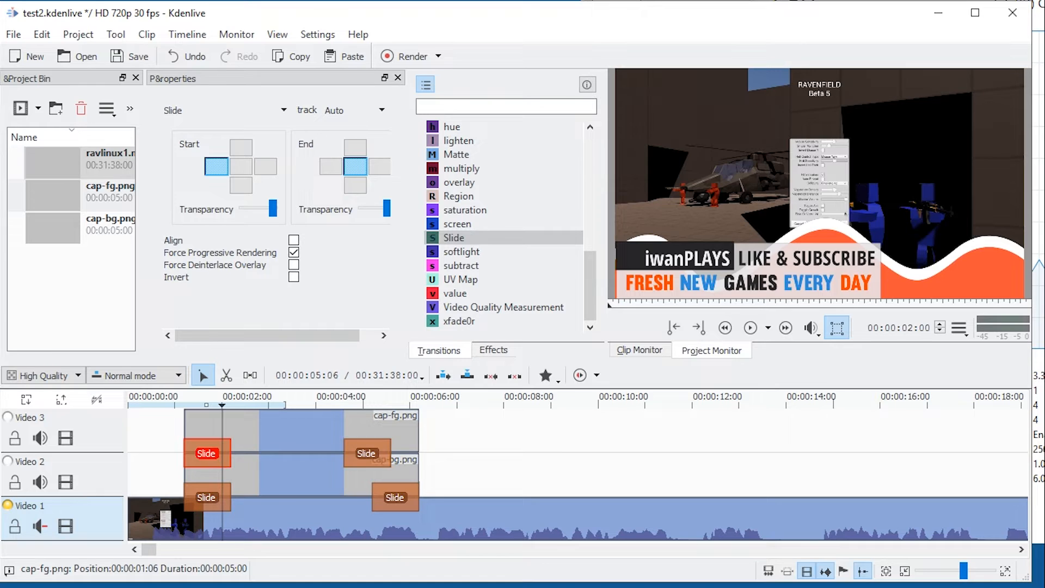
{"action": "left_click_drag", "start_coordinate": [374, 453], "coordinate": [404, 453]}
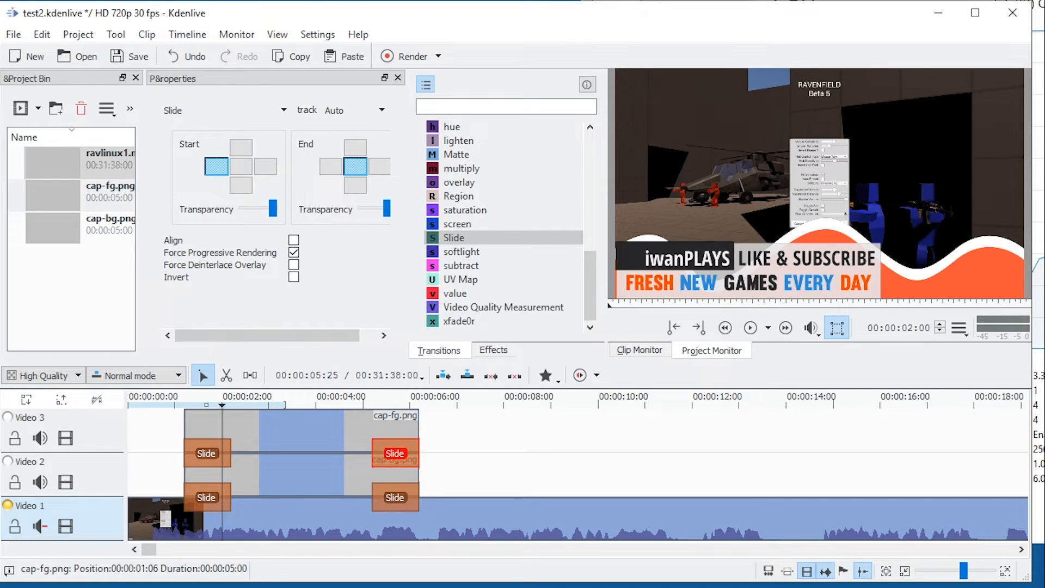
{"action": "left_click", "coordinate": [380, 166]}
{"action": "left_click", "coordinate": [241, 166]}
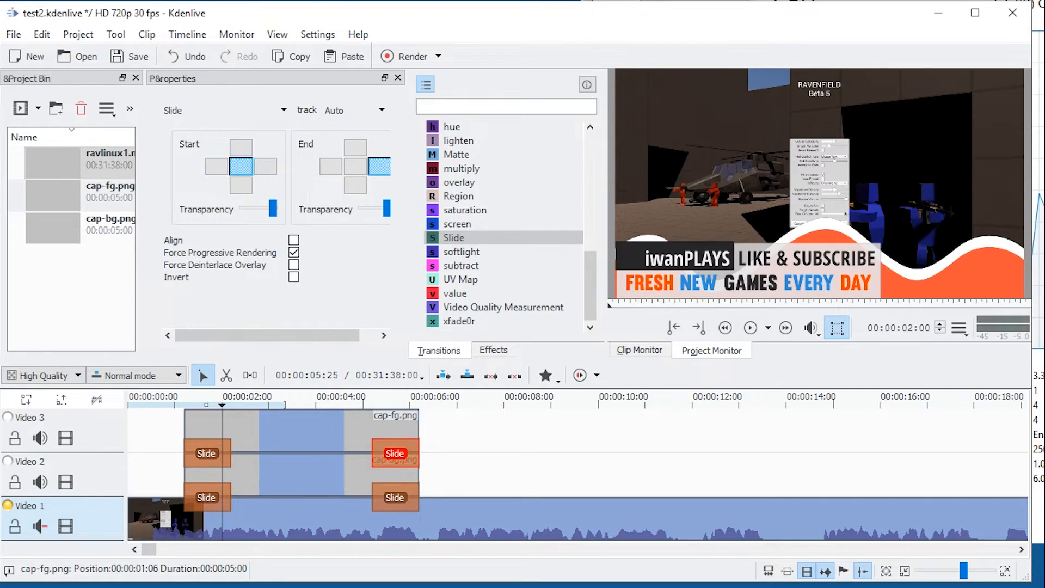
Play back the sliding captions and set the track of cap-fg.png's opening Slide to Video 1.
{"action": "key", "text": "space"}
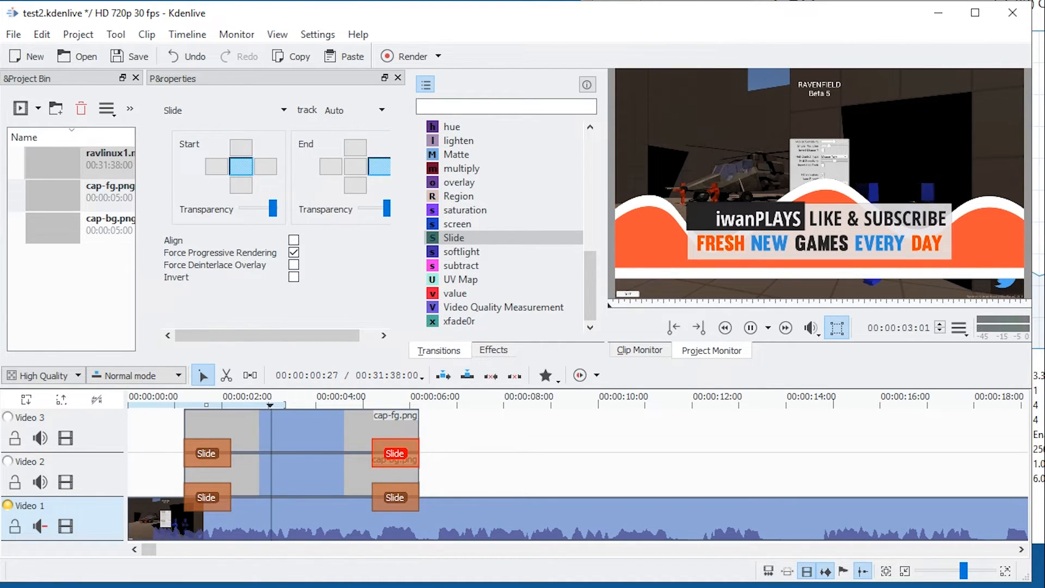
{"action": "key", "text": "space"}
{"action": "left_click", "coordinate": [202, 426]}
{"action": "mouse_move", "coordinate": [205, 404]}
{"action": "left_mouse_down"}
{"action": "mouse_move", "coordinate": [194, 404]}
{"action": "mouse_move", "coordinate": [216, 404]}
{"action": "left_mouse_up"}
{"action": "left_click", "coordinate": [224, 453]}
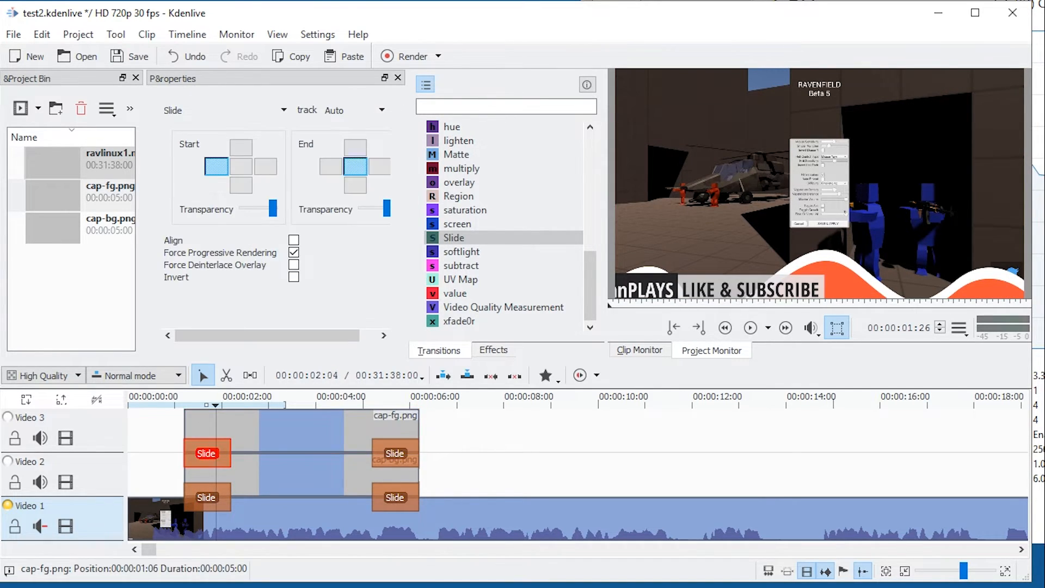
{"action": "left_click", "coordinate": [354, 110]}
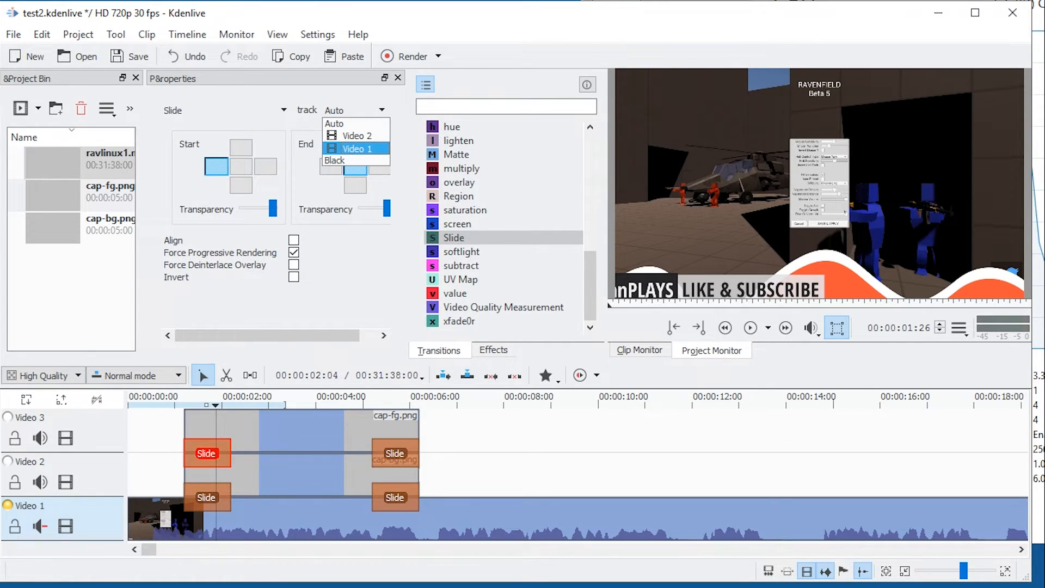
{"action": "left_click", "coordinate": [357, 149]}
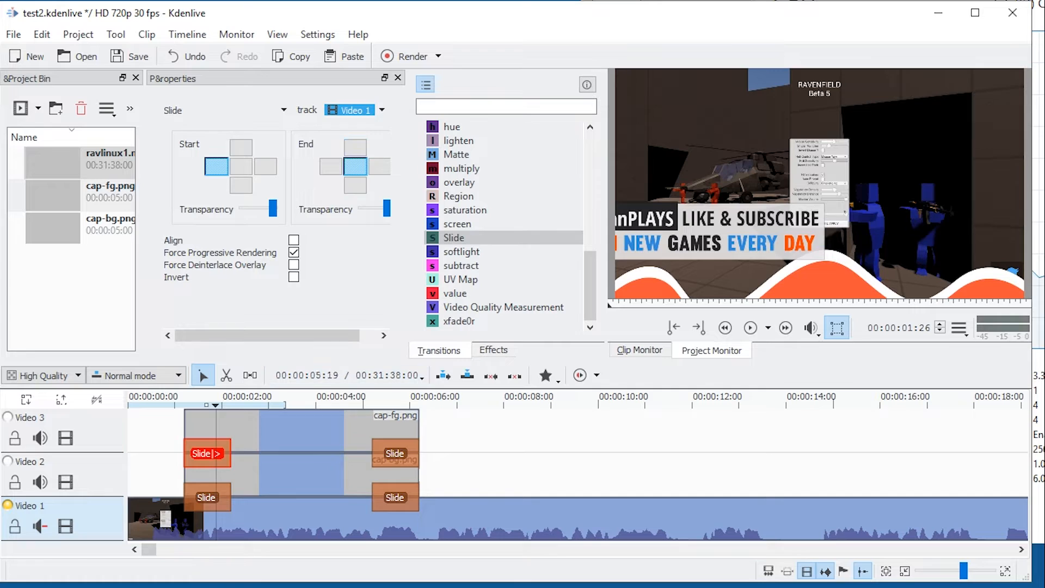
Set the track of cap-fg.png's closing Slide to Video 1 and play back the result.
{"action": "left_click", "coordinate": [379, 454]}
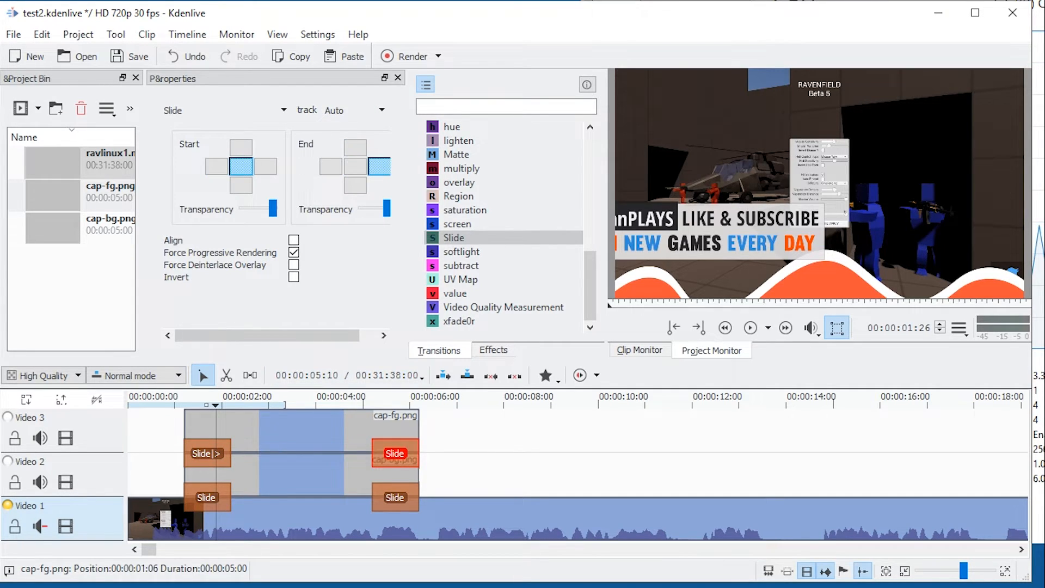
{"action": "left_click", "coordinate": [354, 110]}
{"action": "left_click", "coordinate": [357, 145]}
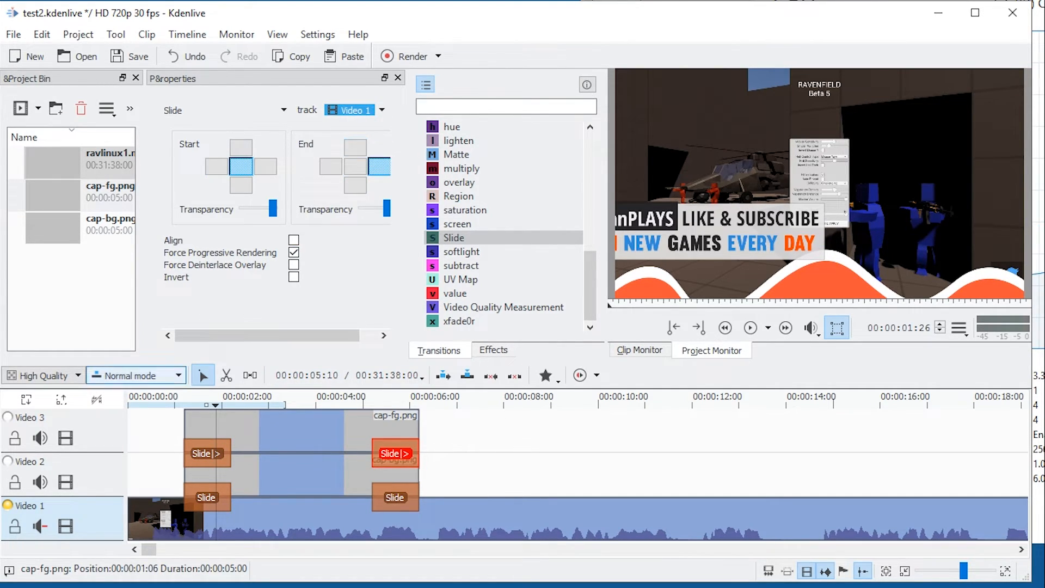
{"action": "key", "text": "space"}
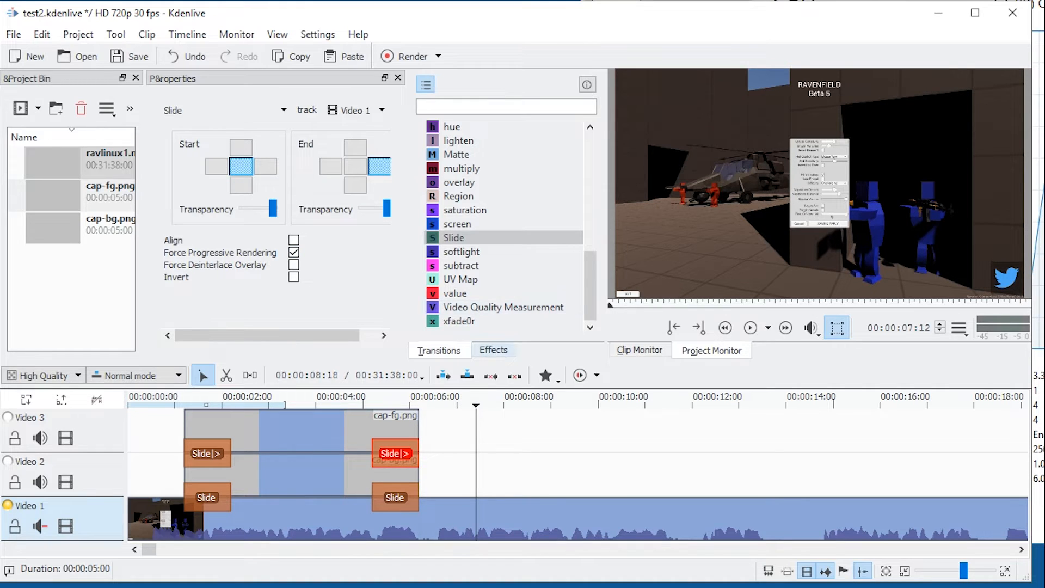
Try to save the project to its current file, and save it under the new name test3.
{"action": "key", "text": "ctrl+s"}
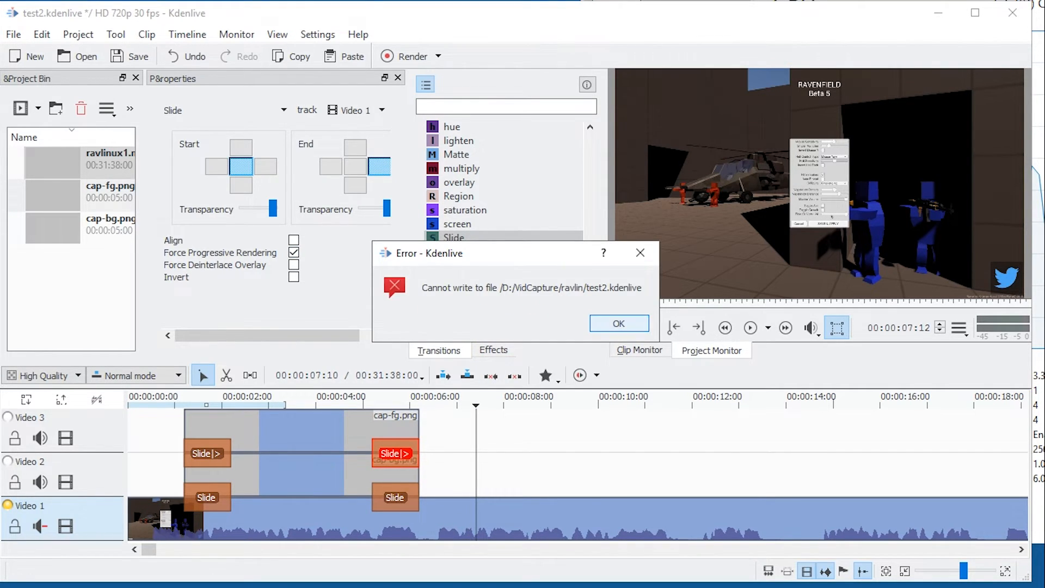
{"action": "left_click", "coordinate": [619, 323]}
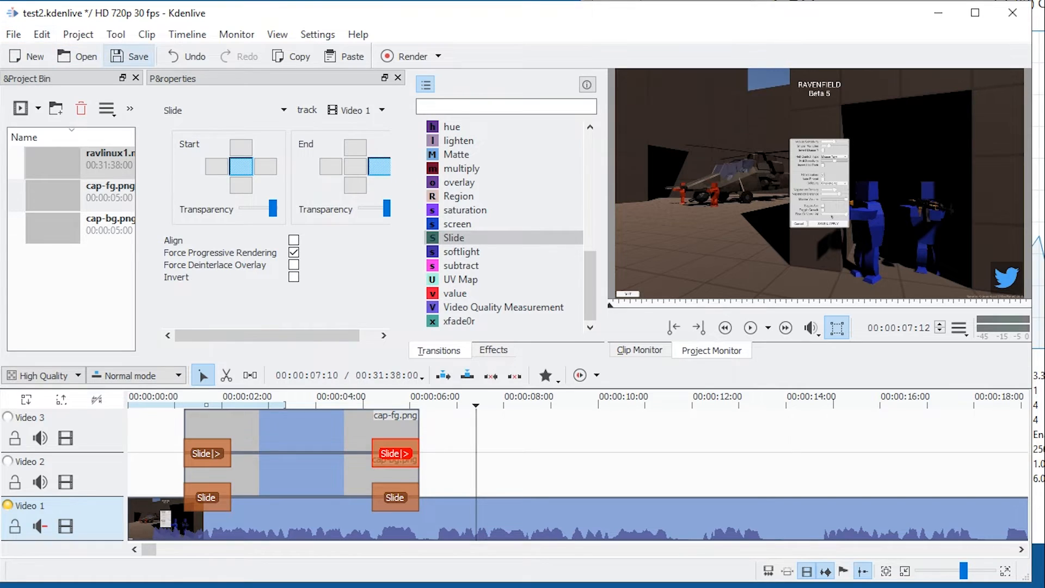
{"action": "left_click", "coordinate": [131, 56]}
{"action": "left_click", "coordinate": [619, 323]}
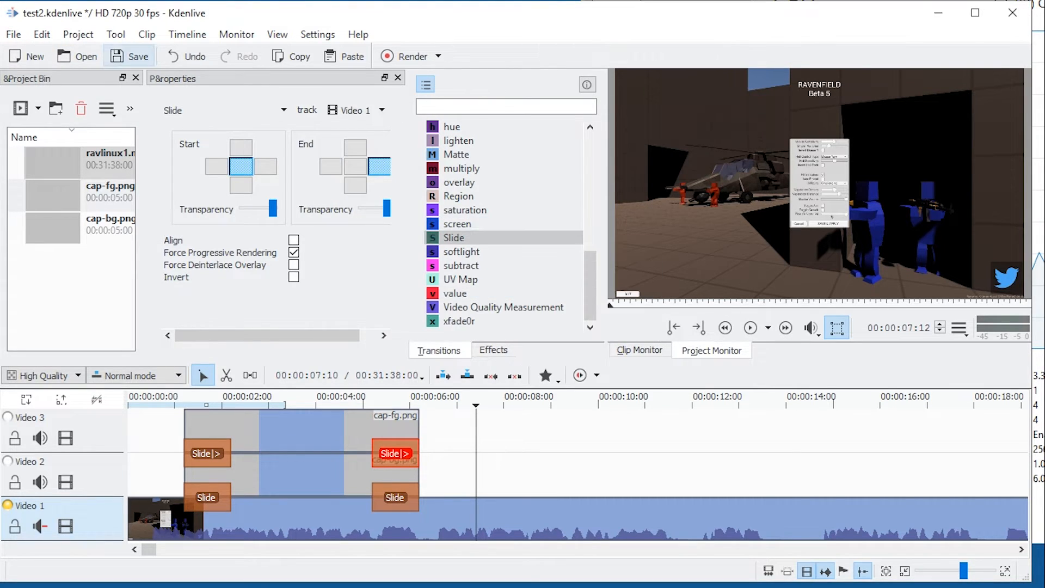
{"action": "key", "text": "ctrl+shift+s"}
{"action": "type", "text": "test3"}
{"action": "key", "text": "Return"}
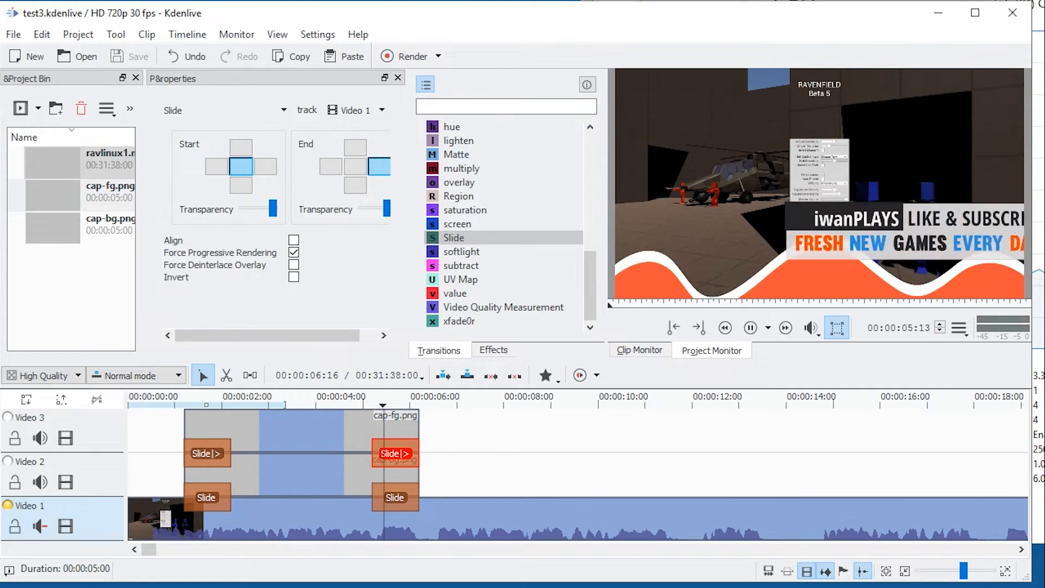
Play back the end of the captions and zoom the timeline out.
{"action": "key", "text": "space"}
{"action": "scroll", "coordinate": [452, 463], "scroll_direction": "down", "scroll_amount": 2}
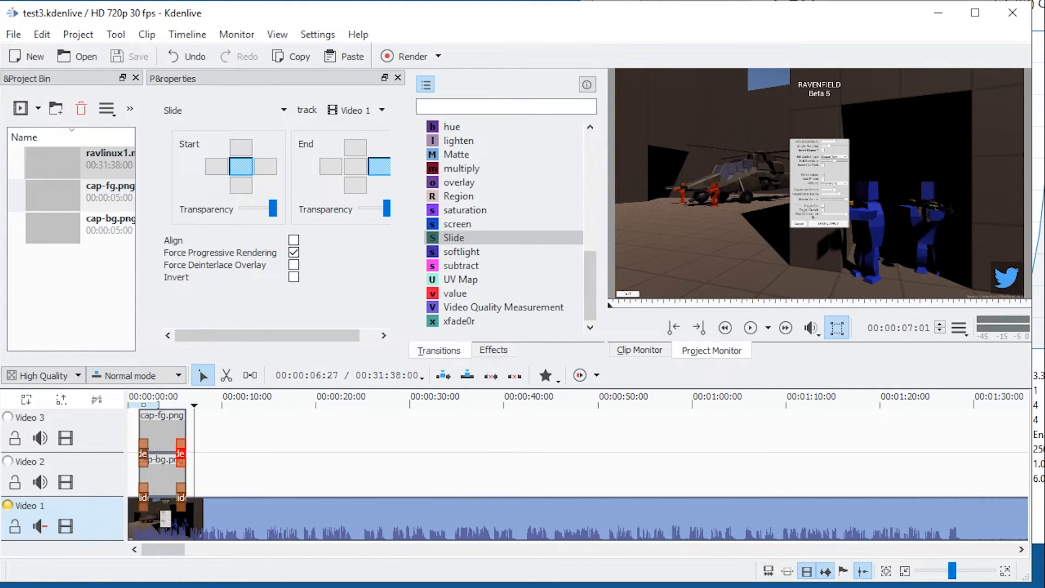
Move the playhead to 00:01:26:29 in the gameplay footage and unmute the Video 1 track.
{"action": "scroll", "coordinate": [291, 463], "scroll_direction": "down", "scroll_amount": 1}
{"action": "left_click", "coordinate": [559, 403]}
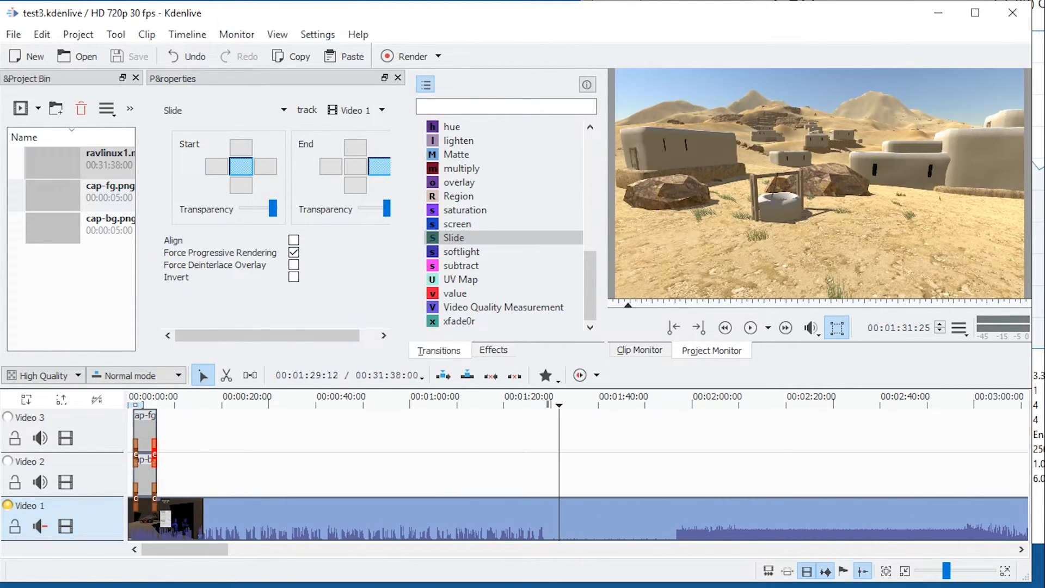
{"action": "left_click", "coordinate": [536, 403]}
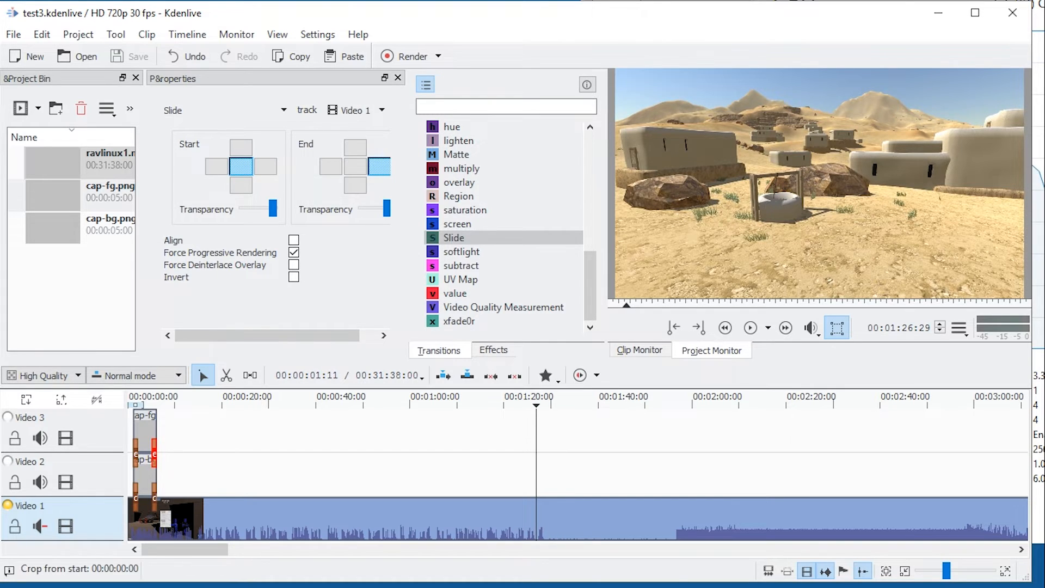
{"action": "left_click", "coordinate": [40, 526]}
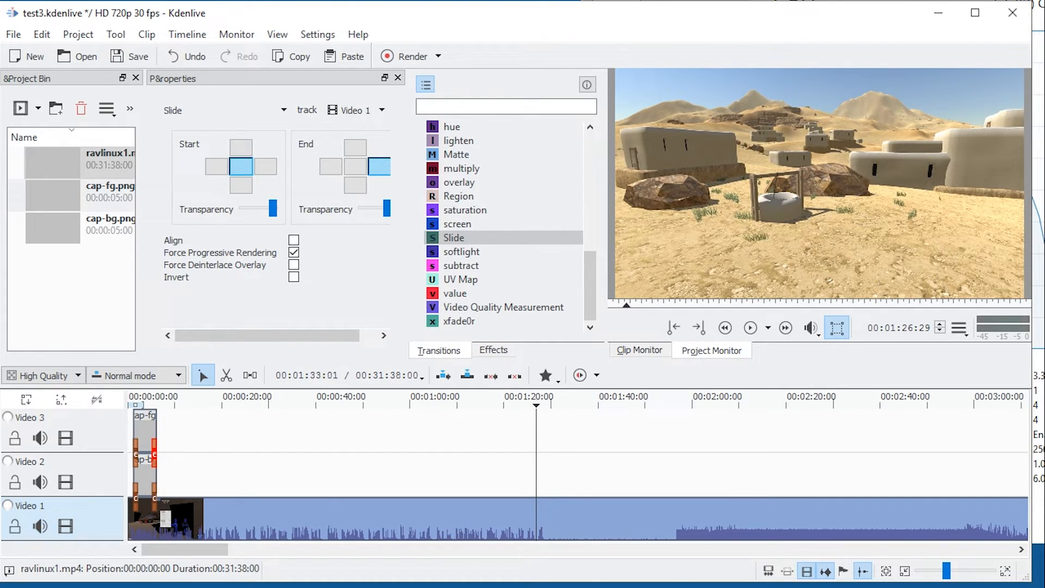
Split ravlinux1.mp4 at 00:01:28:19 and again at about 00:01:56:20, and delete the section in between.
{"action": "left_click", "coordinate": [522, 404]}
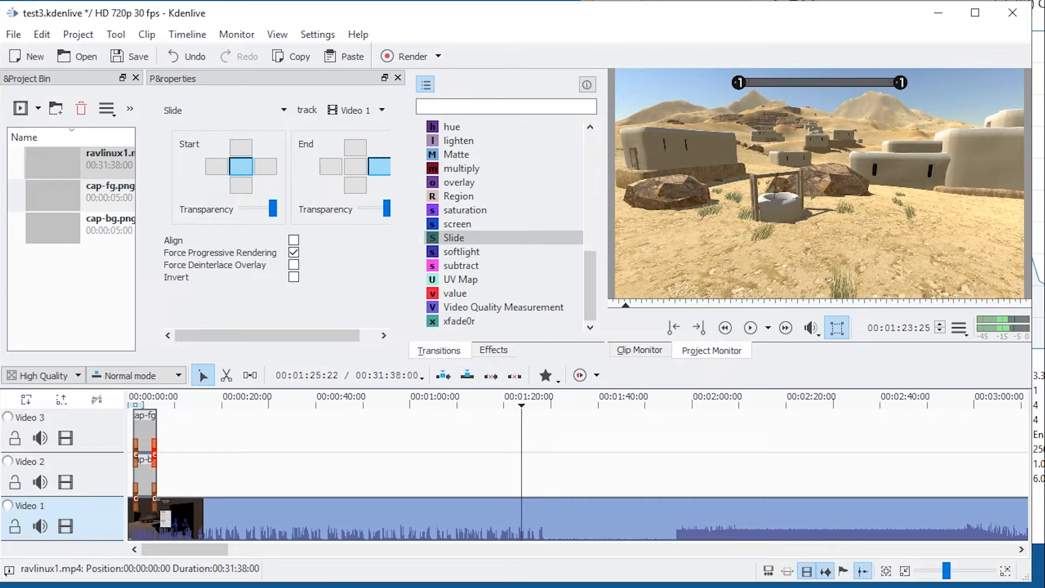
{"action": "key", "text": "space"}
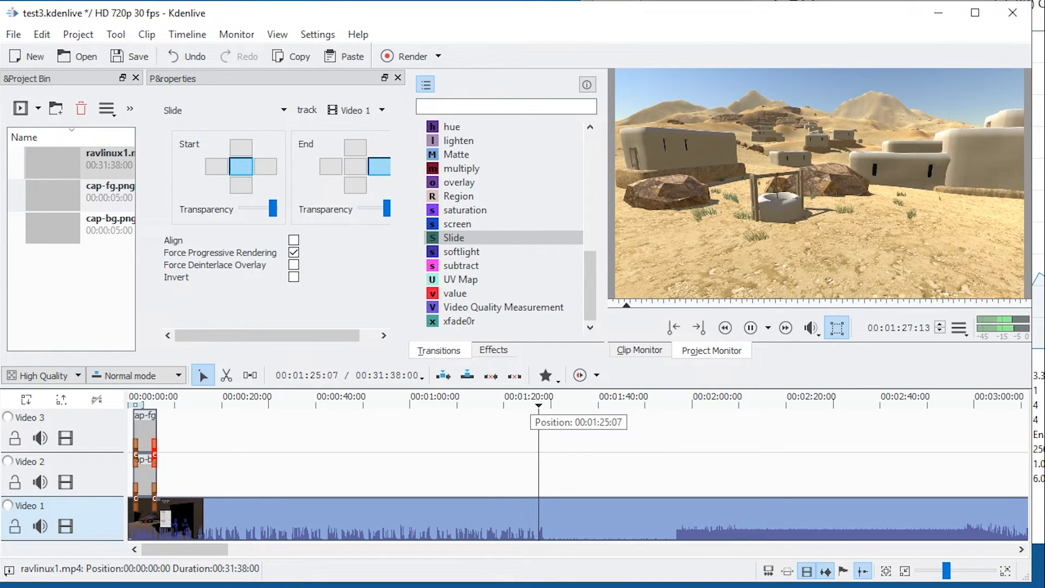
{"action": "key", "text": "space"}
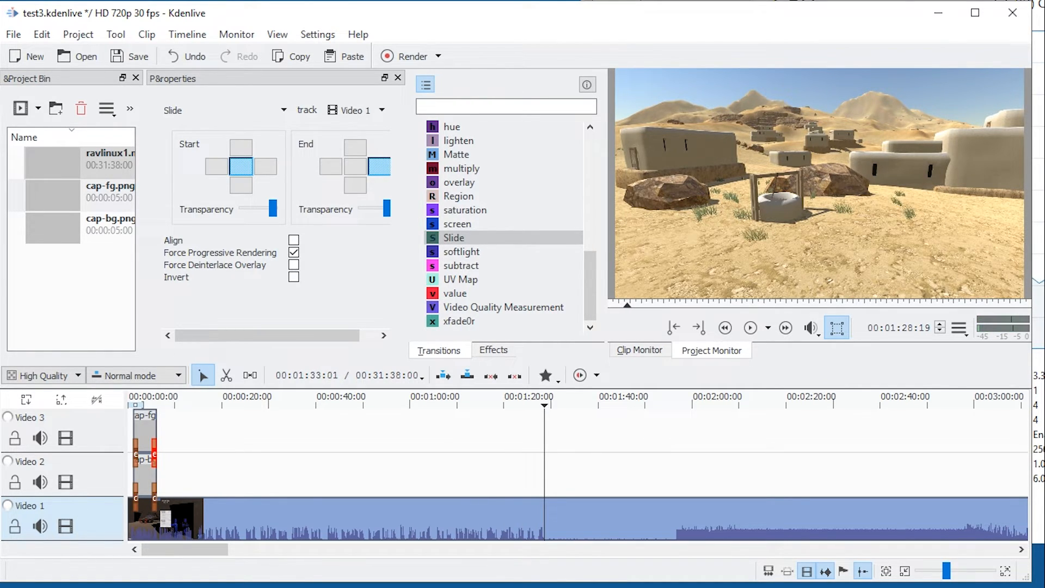
{"action": "left_click", "coordinate": [565, 514]}
{"action": "key", "text": "shift+r"}
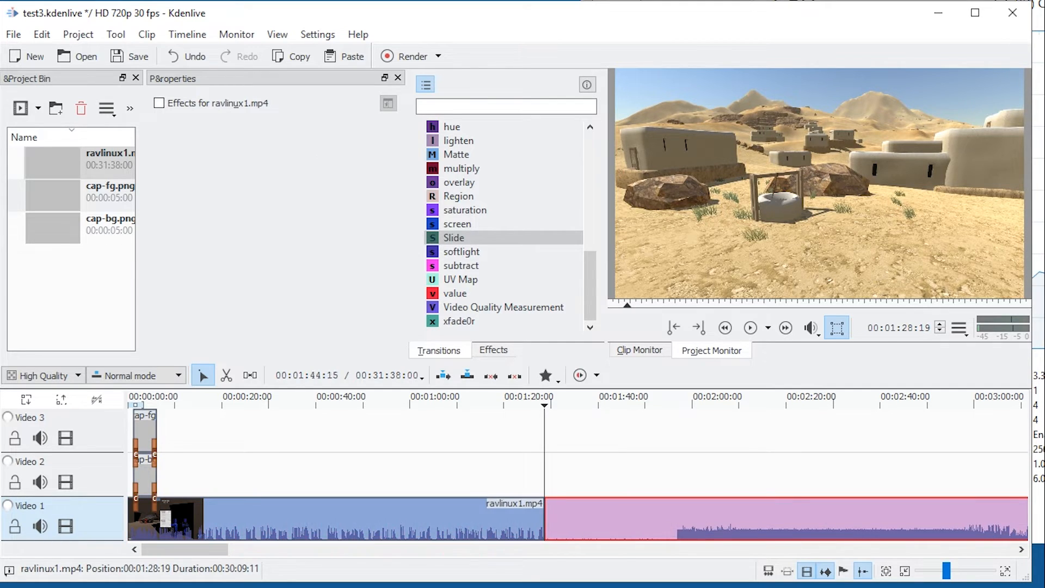
{"action": "left_click", "coordinate": [677, 473]}
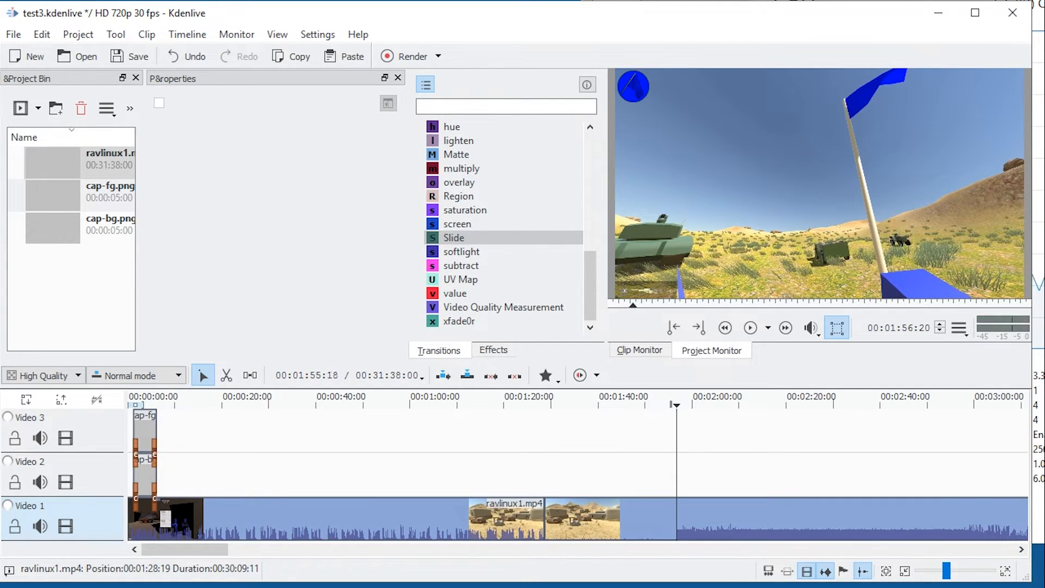
{"action": "key", "text": "space"}
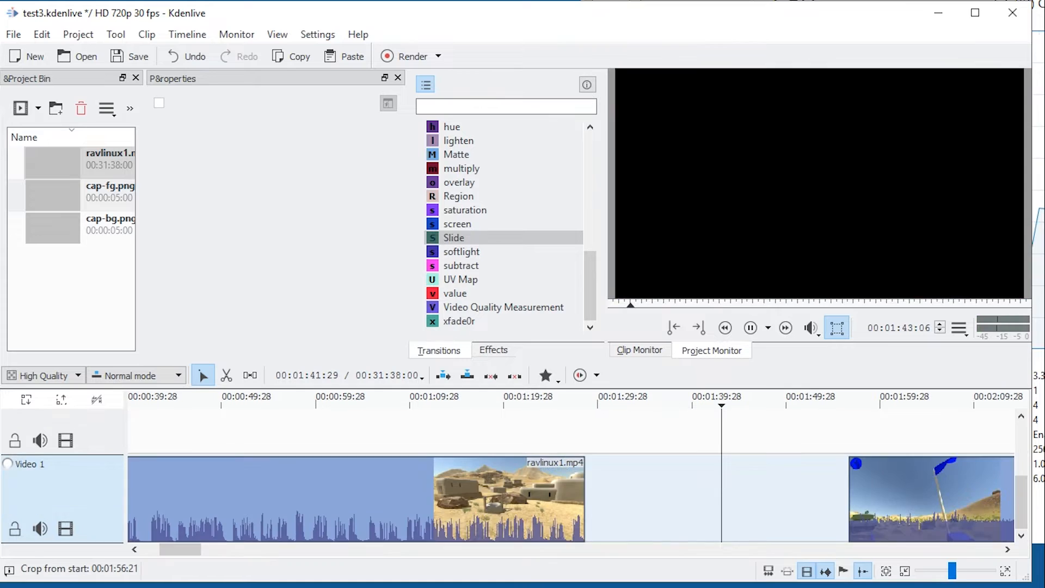
Try to save the project to its current file, and save it under the new name test5.
{"action": "key", "text": "ctrl+s"}
{"action": "key", "text": "Return"}
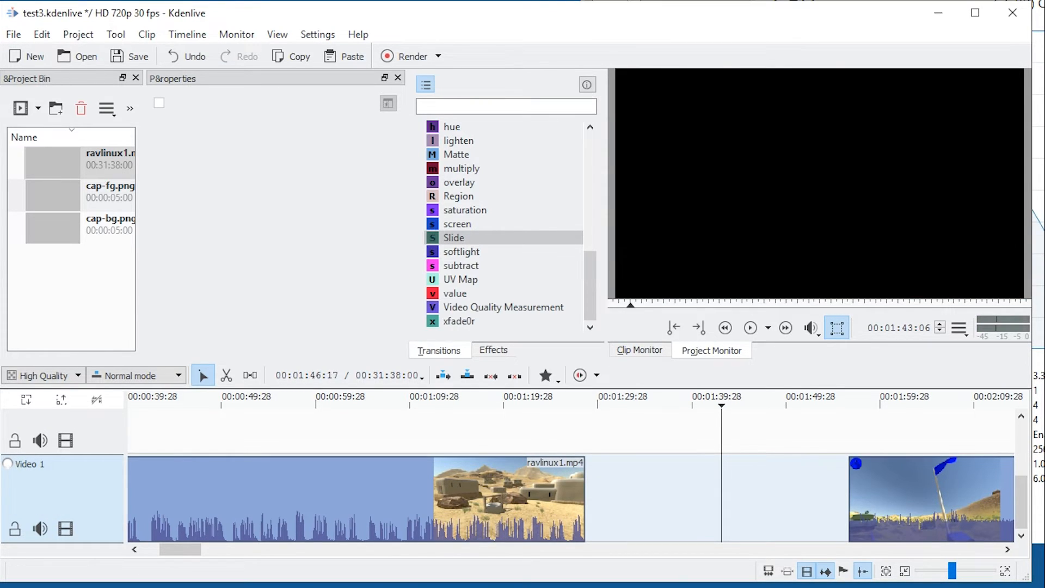
{"action": "type", "text": "test5"}
{"action": "key", "text": "Return"}
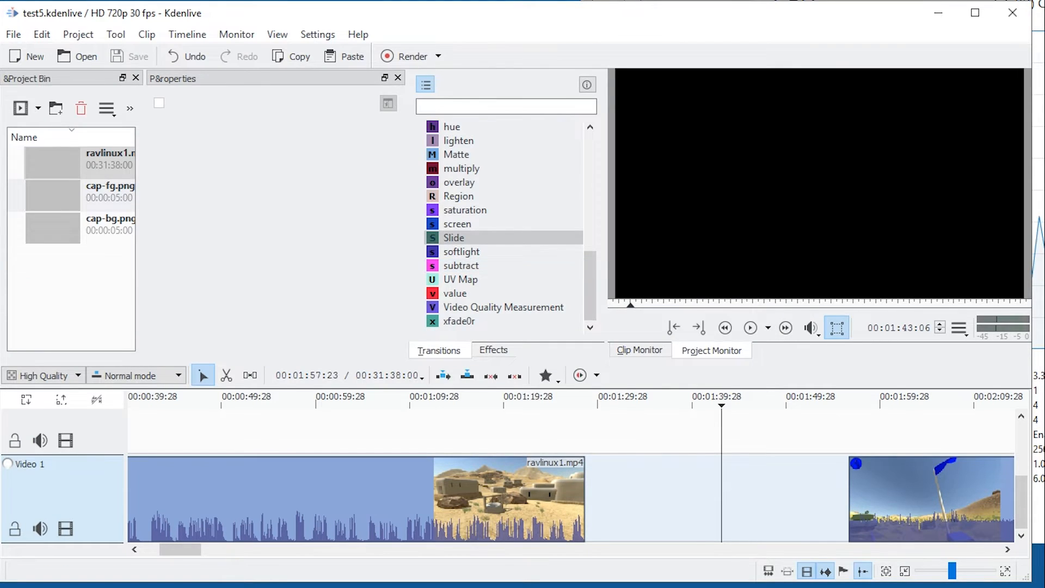
Close the gap on Video 1 by moving the second ravlinux1.mp4 clip to 00:01:28:19, and position the playhead at 00:01:29:17.
{"action": "left_click_drag", "start_coordinate": [810, 493], "coordinate": [611, 493]}
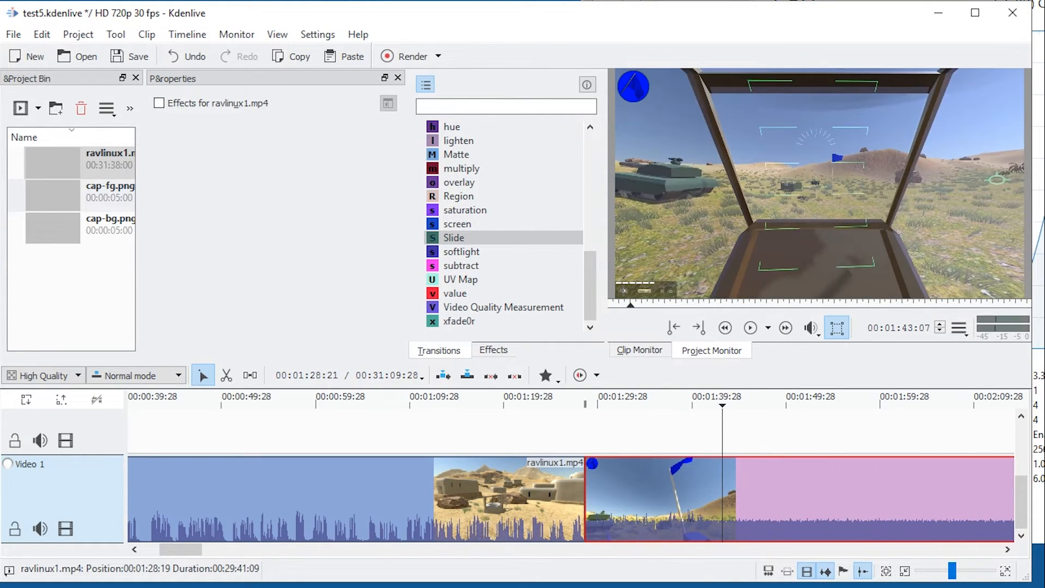
{"action": "left_click_drag", "start_coordinate": [586, 436], "coordinate": [574, 435]}
{"action": "mouse_move", "coordinate": [620, 482]}
{"action": "left_mouse_down"}
{"action": "mouse_move", "coordinate": [628, 444]}
{"action": "mouse_move", "coordinate": [603, 443]}
{"action": "mouse_move", "coordinate": [634, 479]}
{"action": "mouse_move", "coordinate": [619, 479]}
{"action": "left_mouse_up"}
{"action": "left_click", "coordinate": [593, 436]}
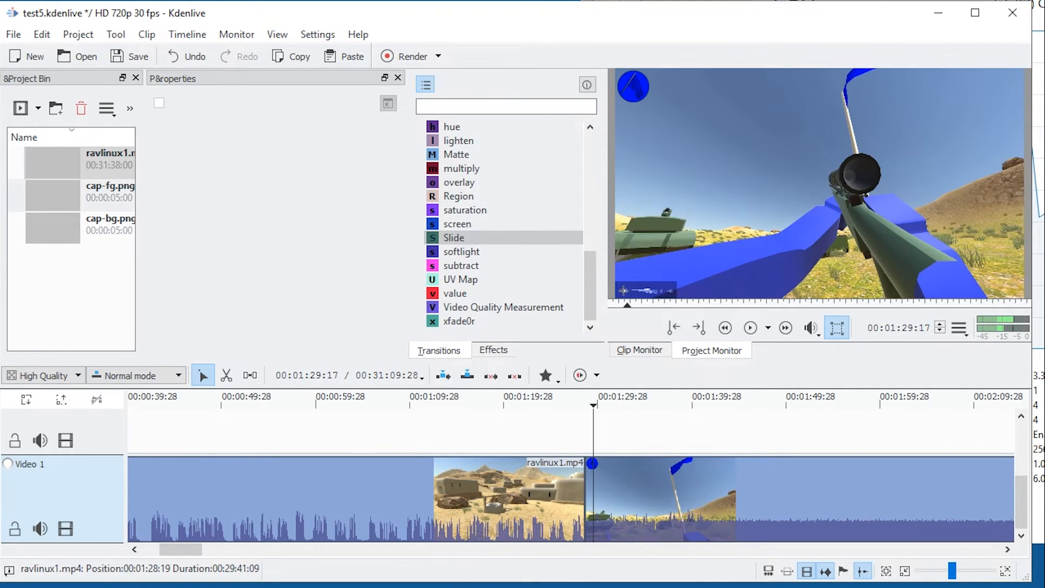
Try splitting the second ravlinux1.mp4 clip at 00:01:29:17, inspect the cut, and undo the split.
{"action": "left_click", "coordinate": [606, 482]}
{"action": "key", "text": "shift+r"}
{"action": "scroll", "coordinate": [617, 482], "scroll_direction": "up", "scroll_amount": 4}
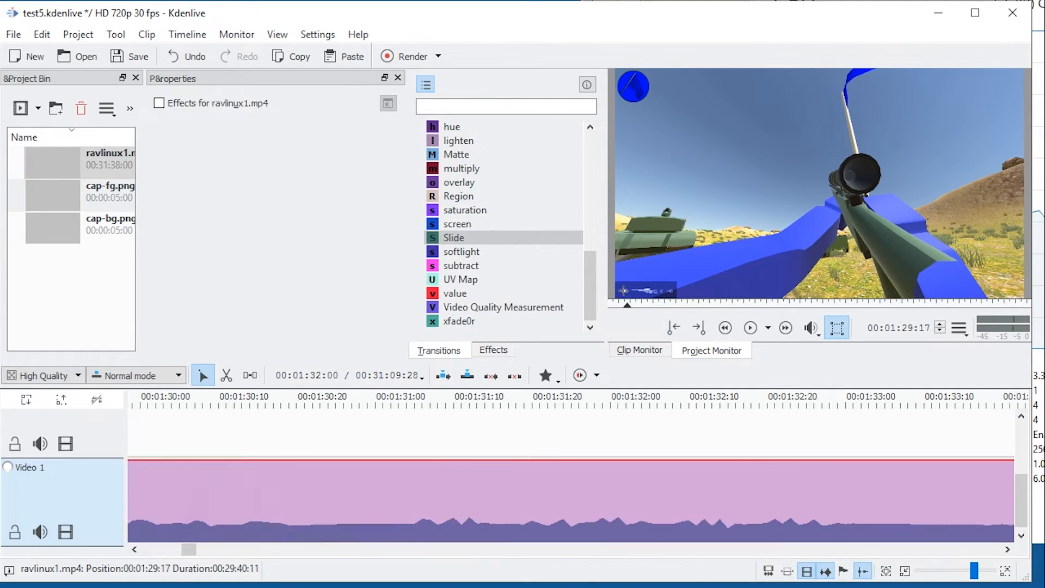
{"action": "scroll", "coordinate": [439, 482], "scroll_direction": "up", "scroll_amount": 5}
{"action": "scroll", "coordinate": [578, 474], "scroll_direction": "up", "scroll_amount": 5}
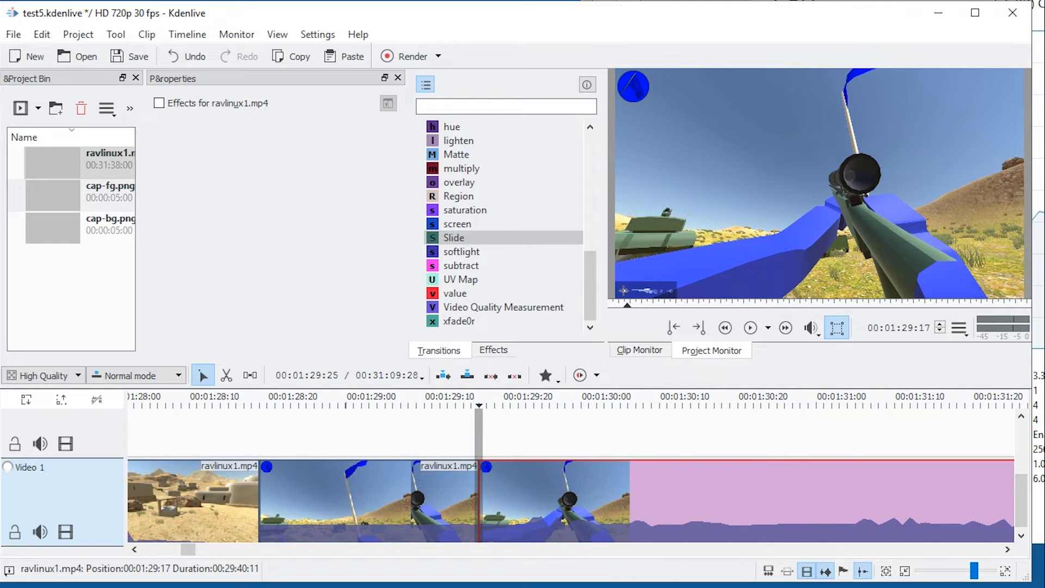
{"action": "key", "text": "ctrl+z"}
{"action": "scroll", "coordinate": [541, 482], "scroll_direction": "down", "scroll_amount": 4}
{"action": "scroll", "coordinate": [553, 482], "scroll_direction": "up", "scroll_amount": 4}
{"action": "scroll", "coordinate": [475, 482], "scroll_direction": "down", "scroll_amount": 4}
{"action": "scroll", "coordinate": [475, 482], "scroll_direction": "up", "scroll_amount": 1}
{"action": "scroll", "coordinate": [316, 482], "scroll_direction": "down", "scroll_amount": 3}
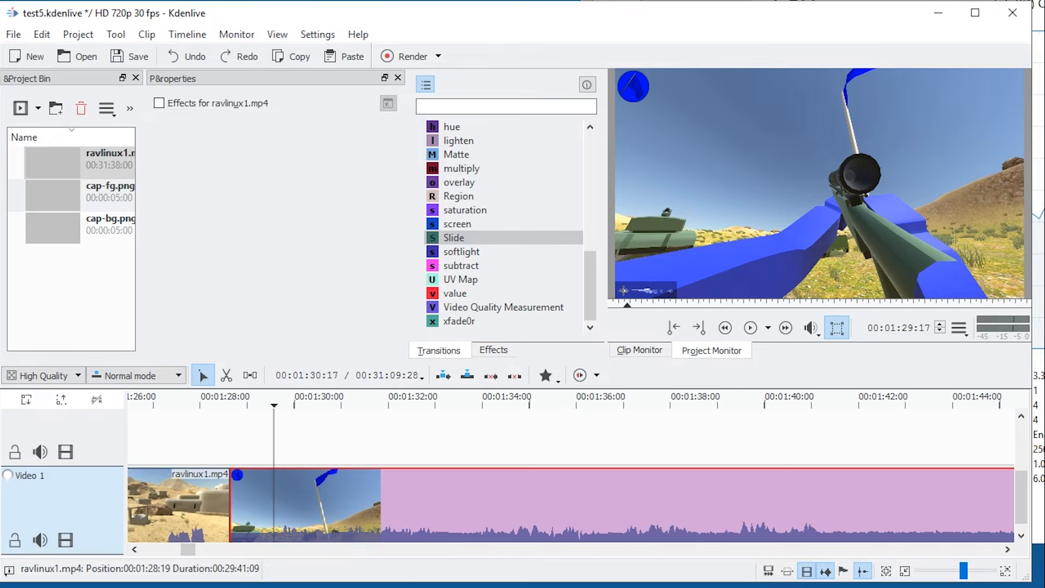
Split the second clip at 00:01:29:17, move the short piece to the track above at 00:01:27:21, and close the gap on Video 1.
{"action": "key", "text": "shift+r"}
{"action": "left_click_drag", "start_coordinate": [264, 490], "coordinate": [212, 444]}
{"action": "left_click_drag", "start_coordinate": [367, 504], "coordinate": [322, 504]}
{"action": "left_click_drag", "start_coordinate": [198, 442], "coordinate": [208, 442]}
{"action": "scroll", "coordinate": [303, 490], "scroll_direction": "up", "scroll_amount": 3}
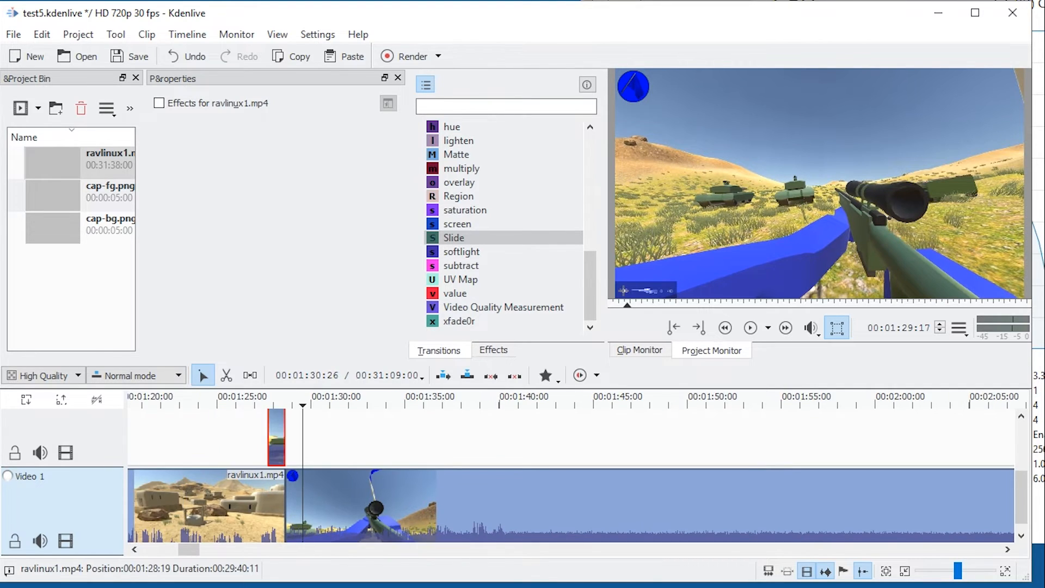
Save the project under the new name testrt, and add a Dissolve from the short overlapping piece to Video 1, trimmed to that piece's length.
{"action": "key", "text": "ctrl+s"}
{"action": "left_click", "coordinate": [565, 462]}
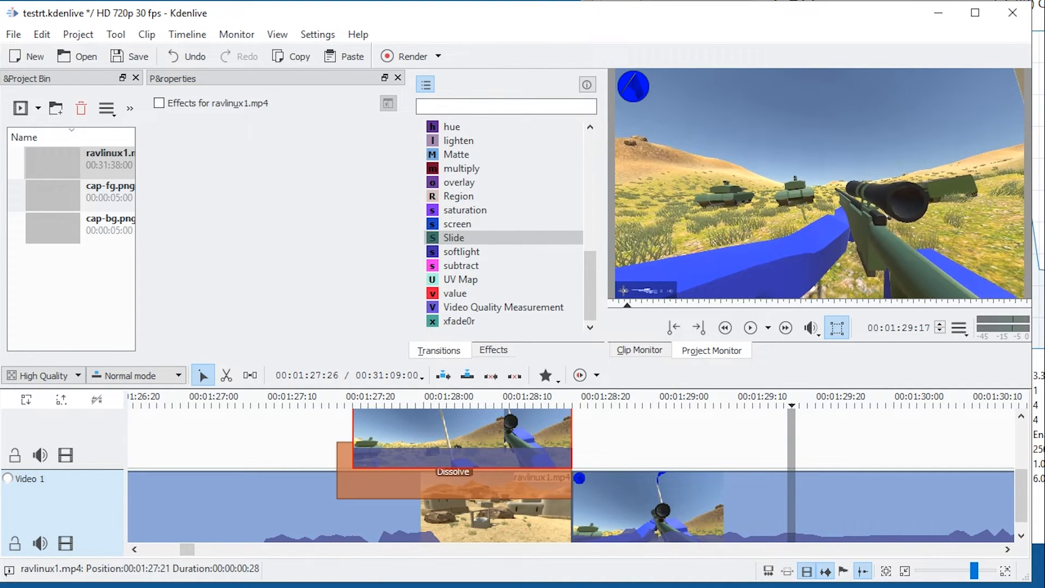
{"action": "mouse_move", "coordinate": [338, 481]}
{"action": "left_mouse_down"}
{"action": "mouse_move", "coordinate": [369, 481]}
{"action": "mouse_move", "coordinate": [354, 481]}
{"action": "left_mouse_up"}
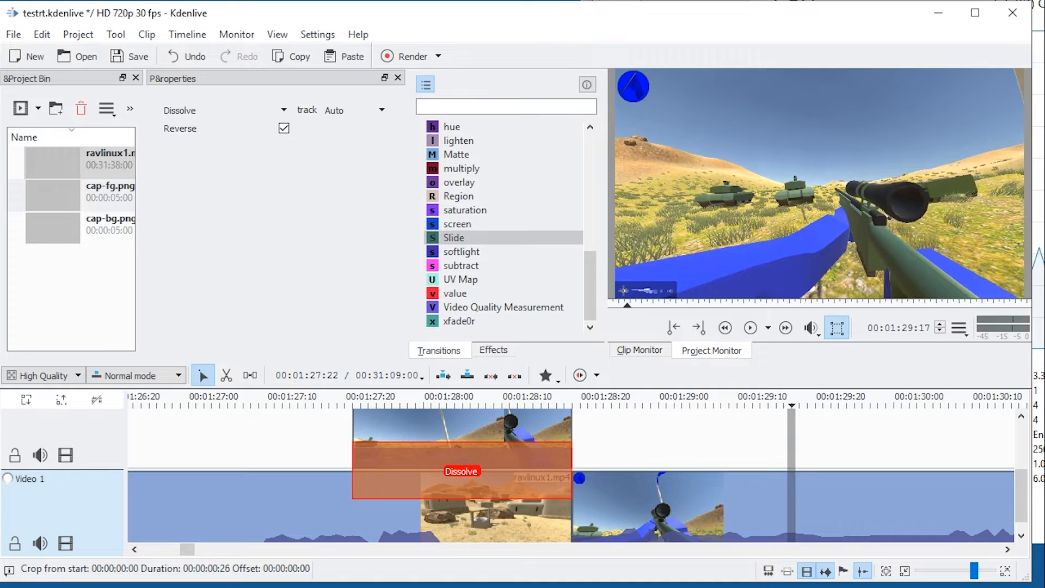
Play back the Dissolve between the desert scene and the overlapping piece and check its settings.
{"action": "left_click", "coordinate": [349, 447]}
{"action": "key", "text": "space"}
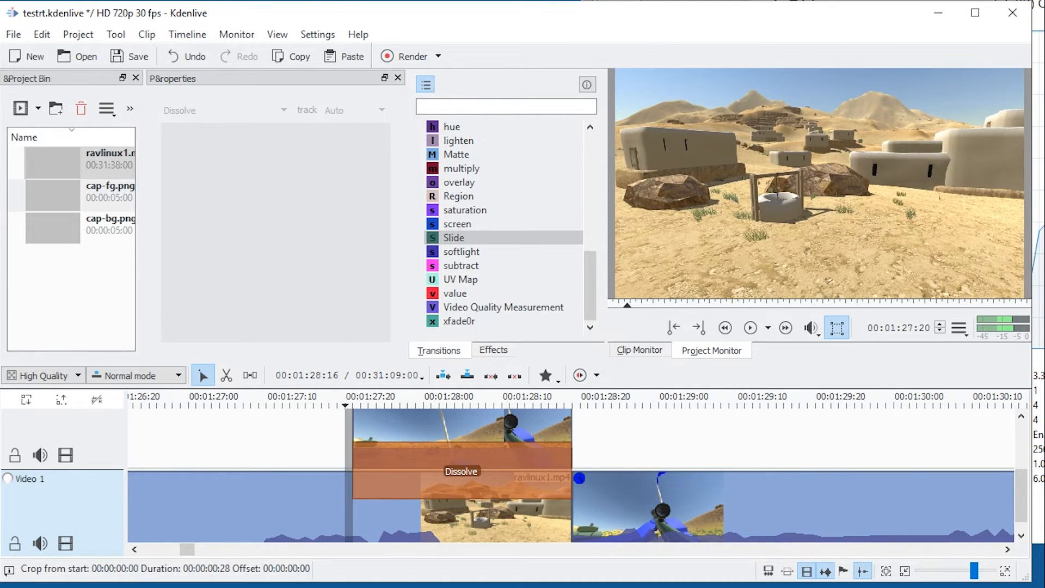
{"action": "left_click", "coordinate": [498, 475]}
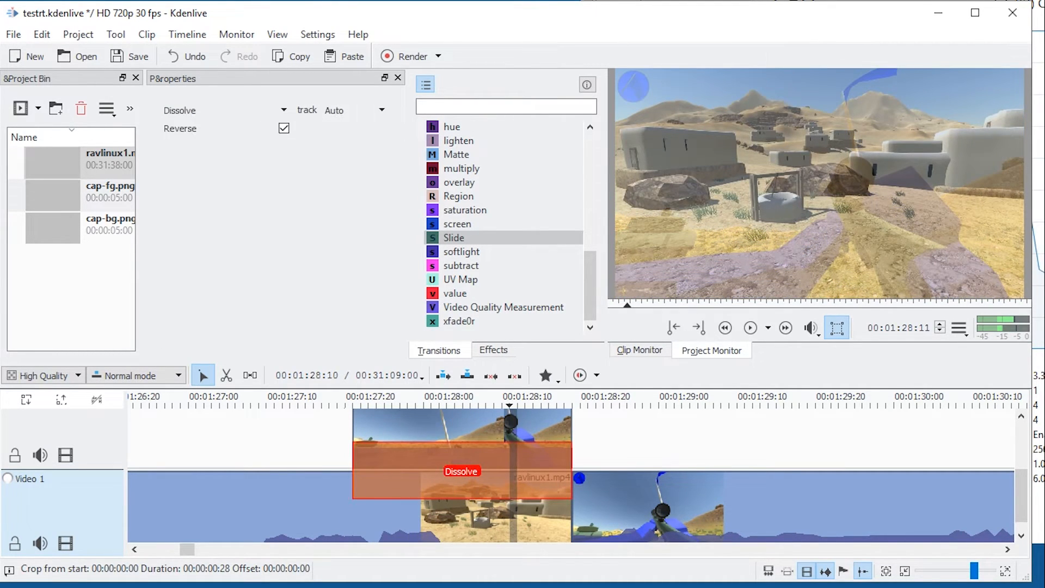
{"action": "key", "text": "space"}
{"action": "key", "text": "space"}
{"action": "left_click", "coordinate": [317, 450]}
Turn off Reverse for the Dissolve and play the transition back.
{"action": "left_click", "coordinate": [418, 473]}
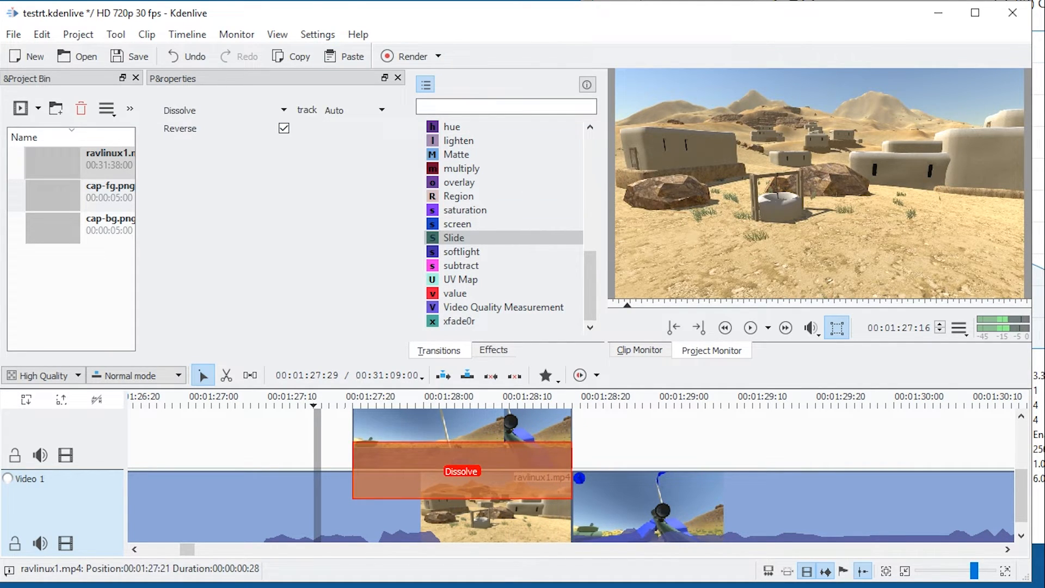
{"action": "key", "text": "space"}
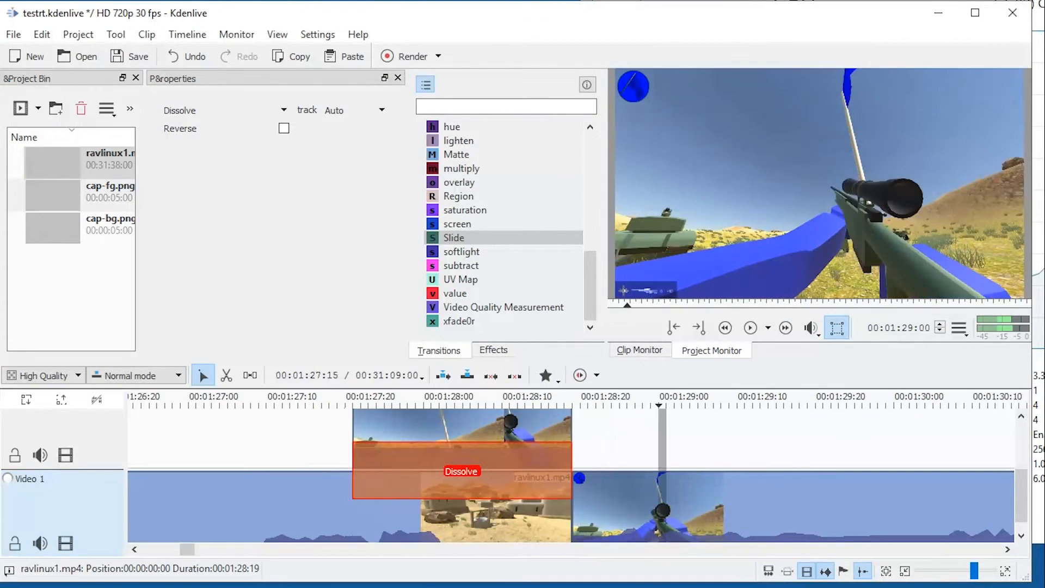
{"action": "left_click", "coordinate": [309, 449]}
{"action": "key", "text": "space"}
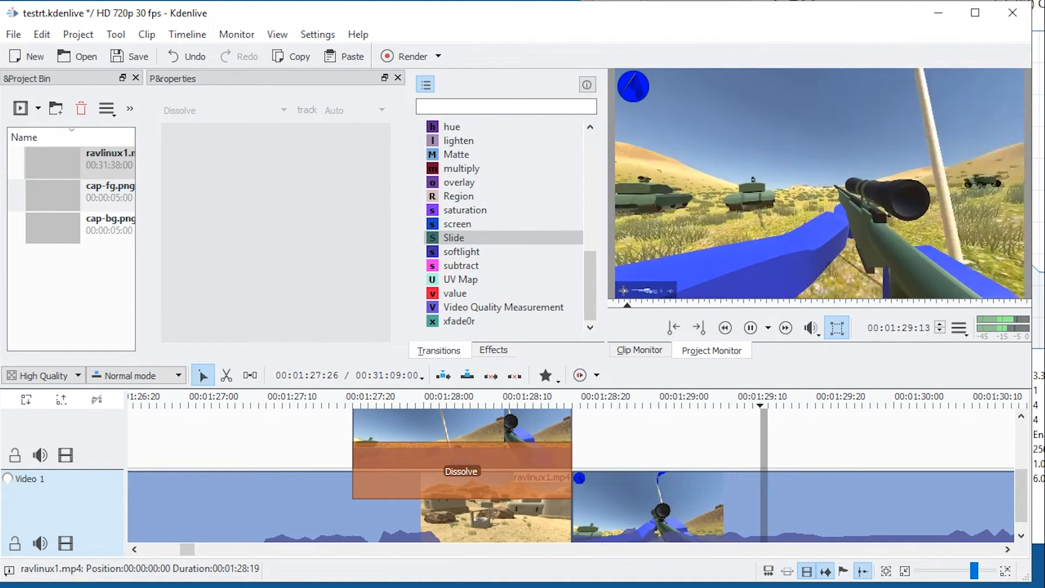
{"action": "key", "text": "space"}
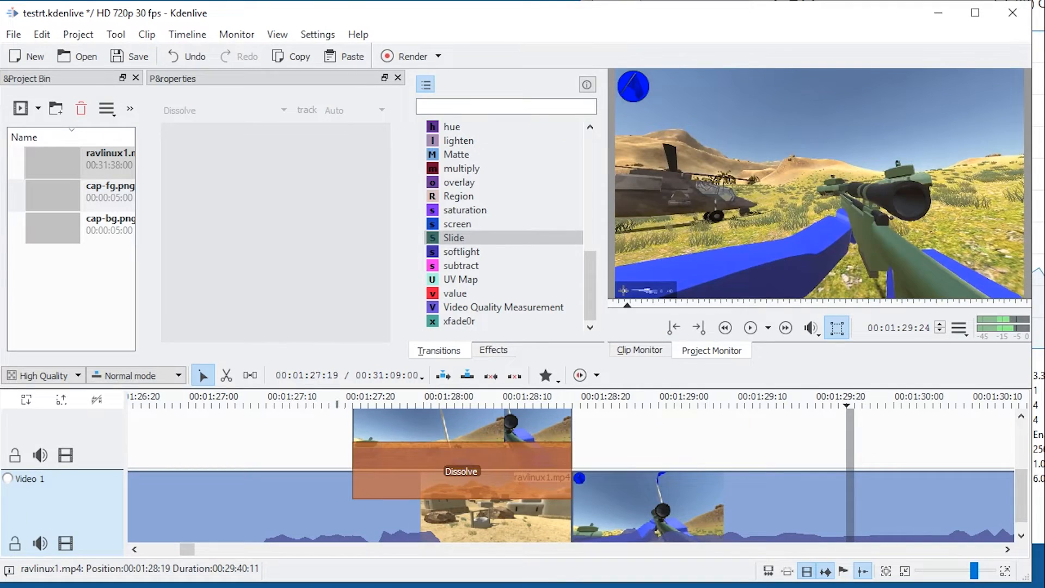
Set the timeline zone around the Dissolve from 00:01:27:19 to 00:01:28:27, and save the project under the new name sersdf.
{"action": "left_click", "coordinate": [339, 447]}
{"action": "key", "text": "i"}
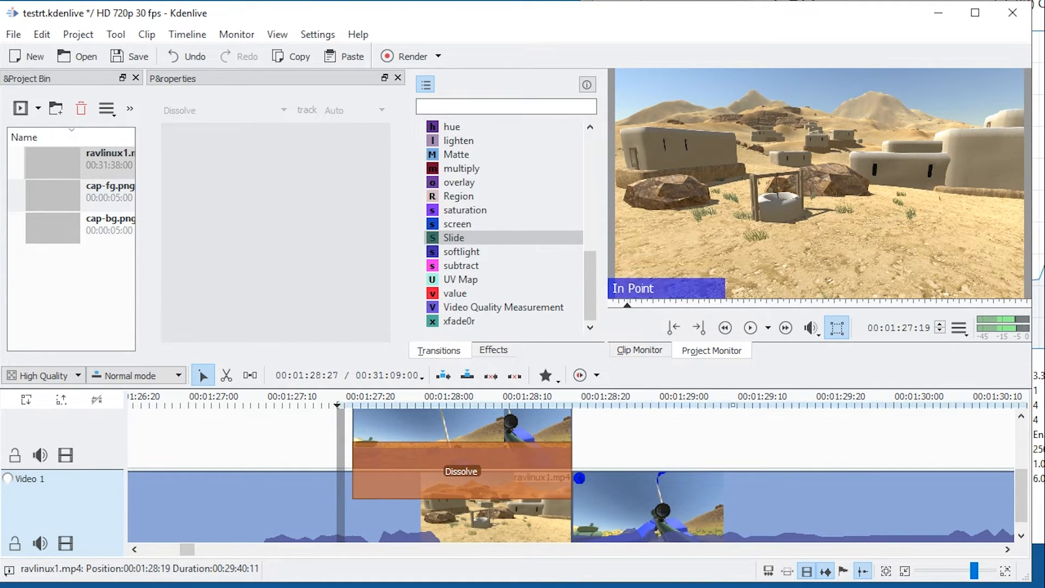
{"action": "left_click", "coordinate": [638, 448]}
{"action": "key", "text": "o"}
{"action": "key", "text": "ctrl+s"}
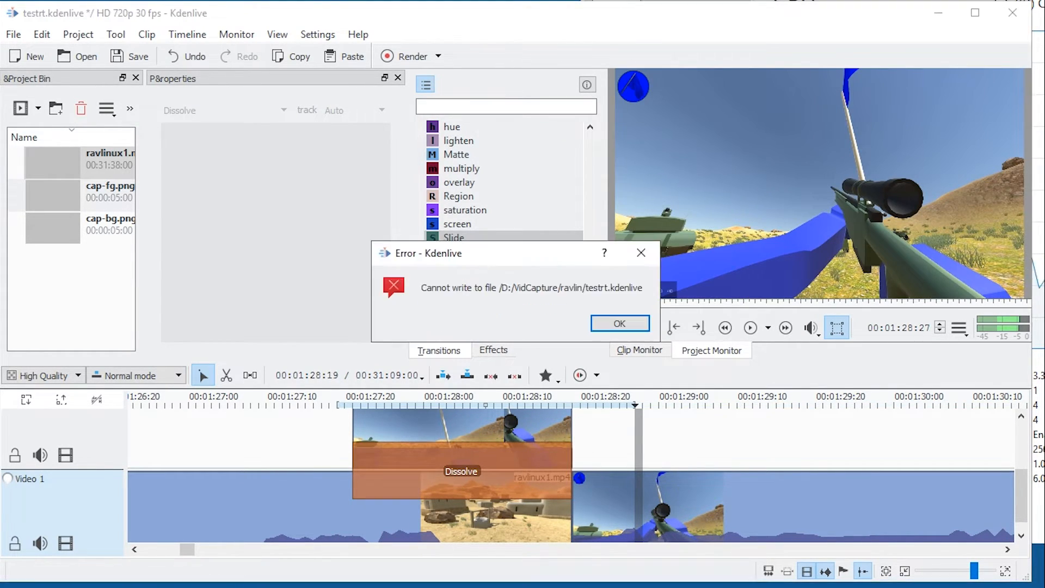
{"action": "key", "text": "Return"}
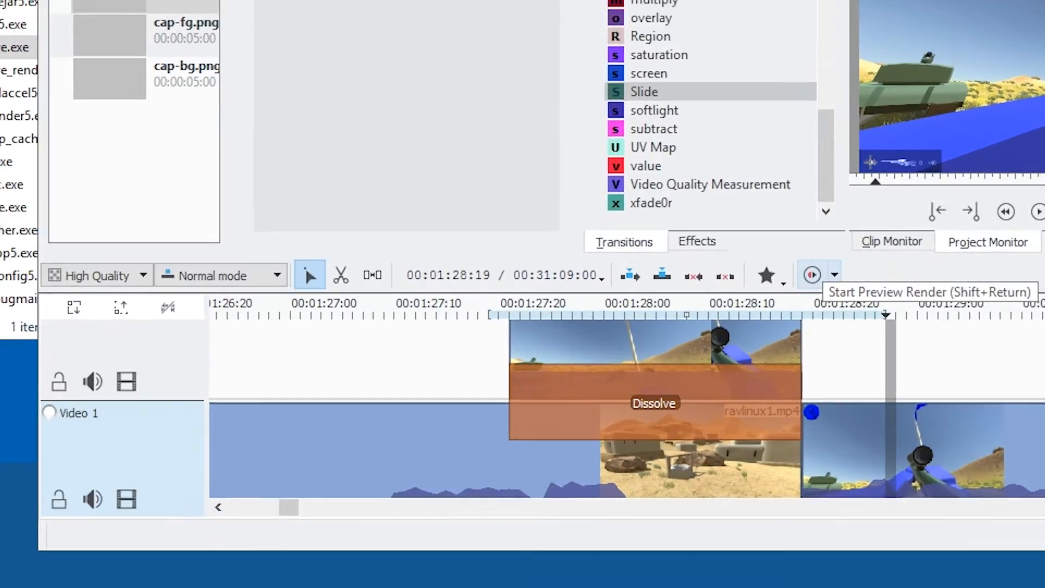
Start the timeline preview render, move the zone's start slightly earlier, and play back the Dissolve.
{"action": "left_click", "coordinate": [580, 375]}
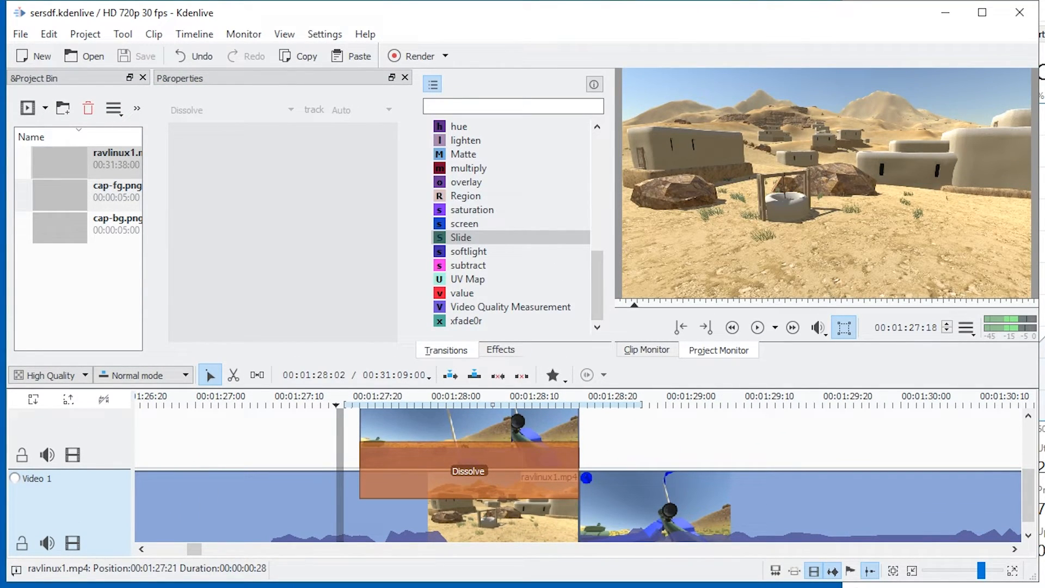
{"action": "left_click", "coordinate": [407, 474]}
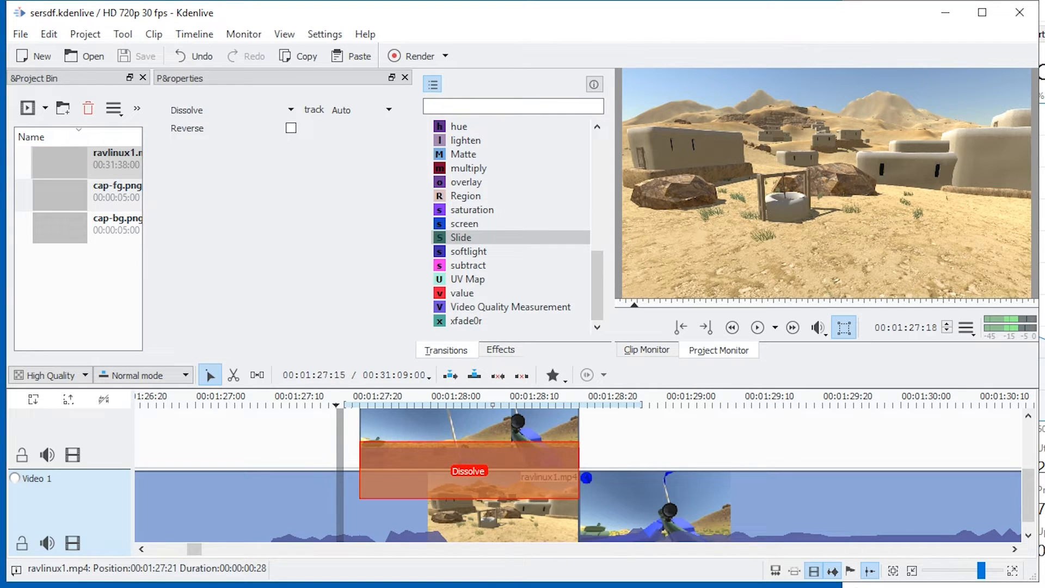
{"action": "left_click", "coordinate": [308, 437]}
{"action": "key", "text": "i"}
{"action": "key", "text": "space"}
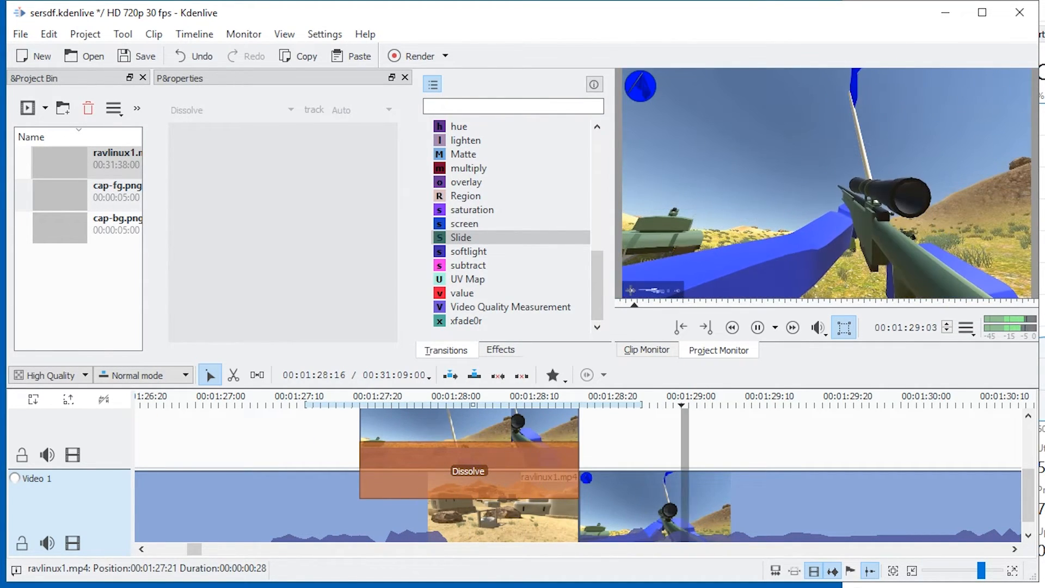
Split the last ravlinux1.mp4 clip at 00:01:40:21, cut out the quiet section that follows, and close the gap.
{"action": "scroll", "coordinate": [543, 430], "scroll_direction": "down", "scroll_amount": 5}
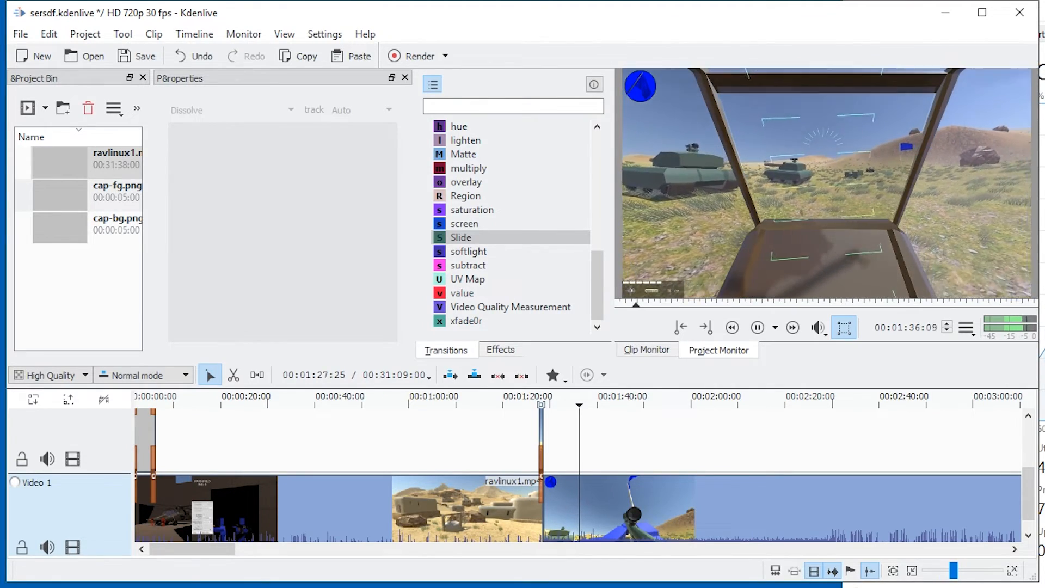
{"action": "scroll", "coordinate": [606, 506], "scroll_direction": "up", "scroll_amount": 4}
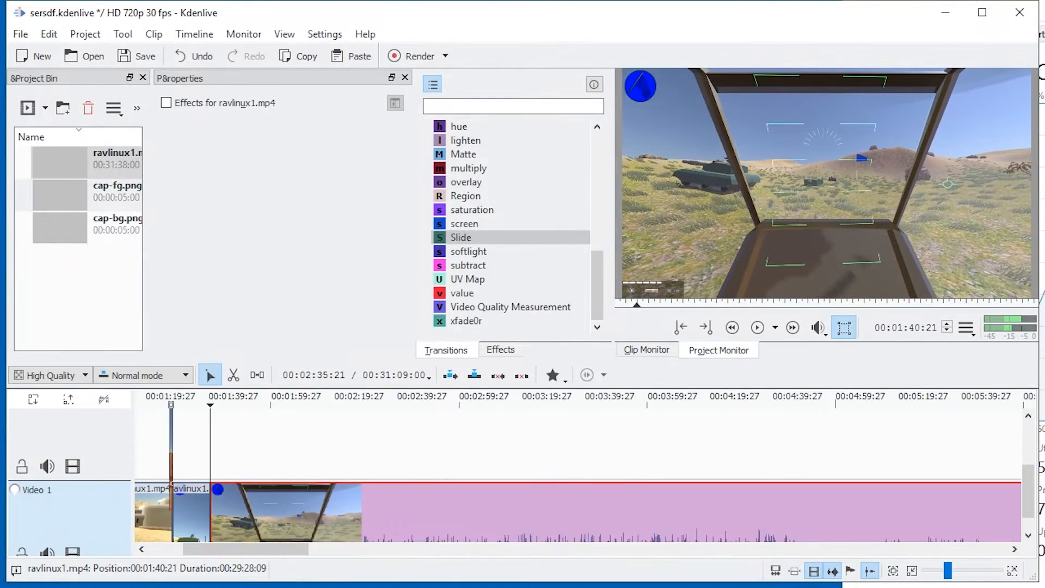
{"action": "scroll", "coordinate": [365, 506], "scroll_direction": "down", "scroll_amount": 10}
{"action": "left_click", "coordinate": [372, 450]}
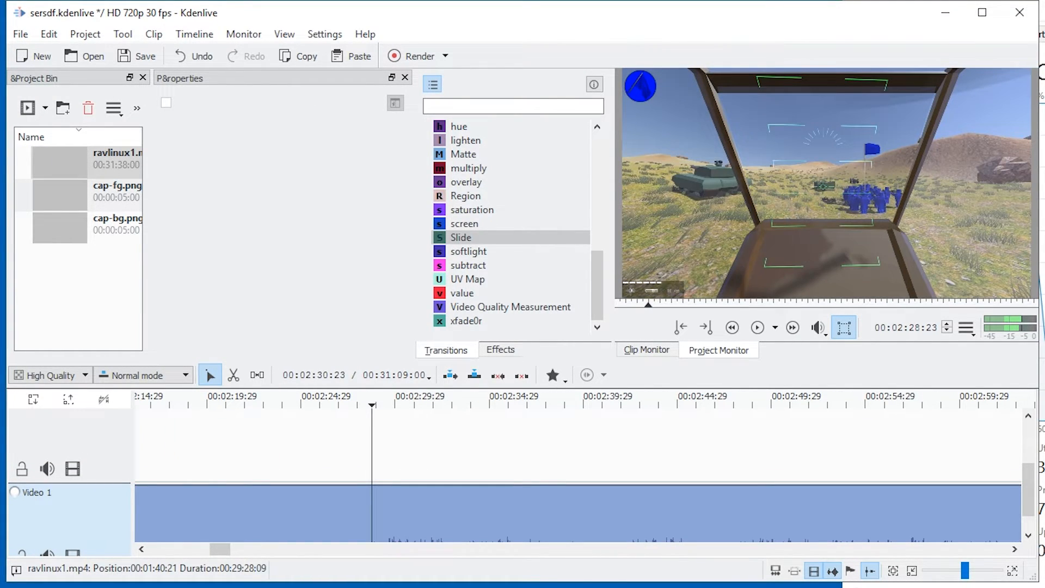
{"action": "key", "text": "space"}
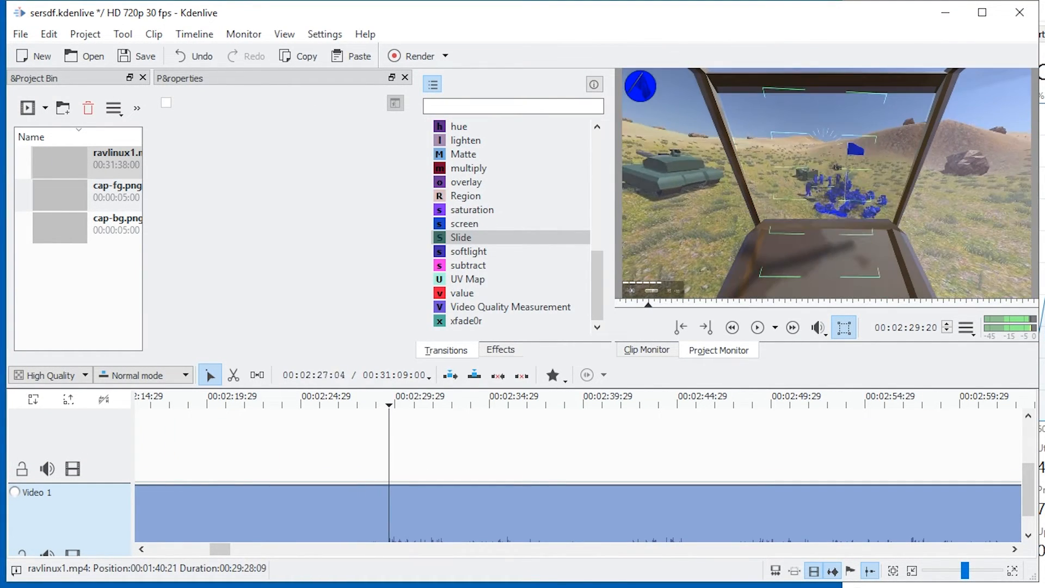
{"action": "key", "text": "space"}
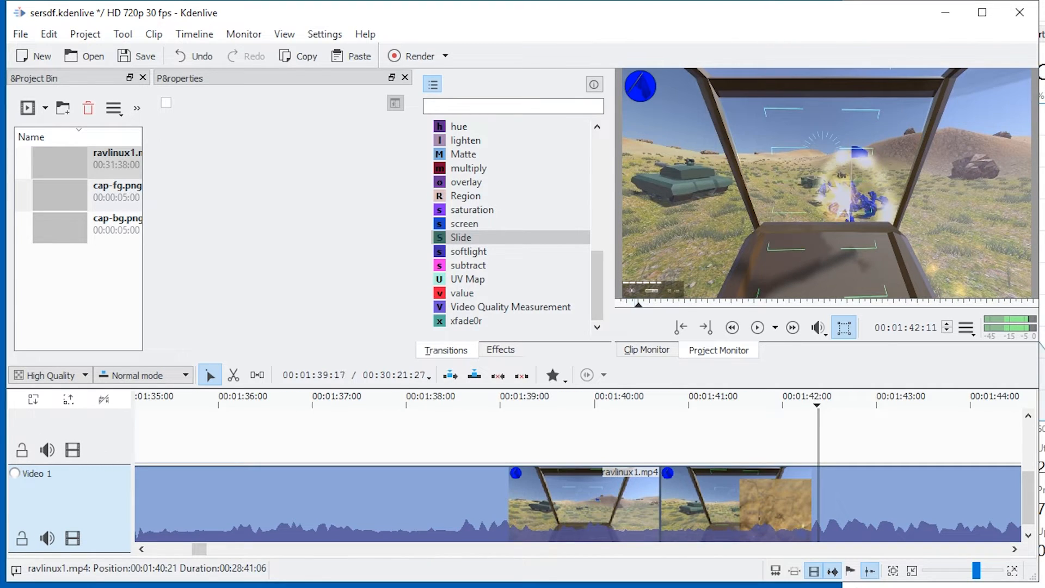
Play back the join at 00:01:40:21, extend the start of the following clip, and place it directly against the preceding clip.
{"action": "key", "text": "space"}
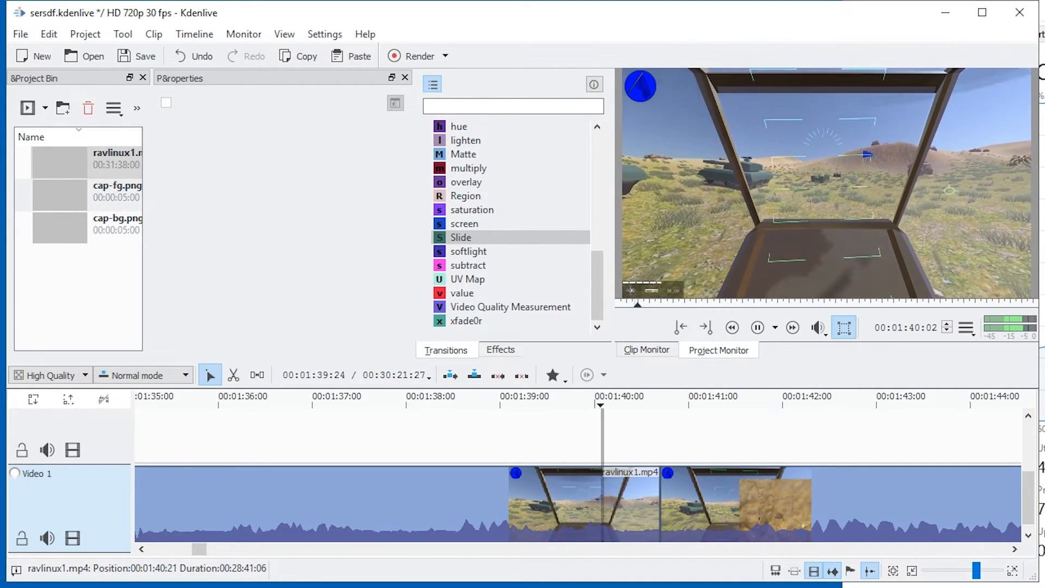
{"action": "key", "text": "space"}
{"action": "left_click_drag", "start_coordinate": [716, 504], "coordinate": [659, 504]}
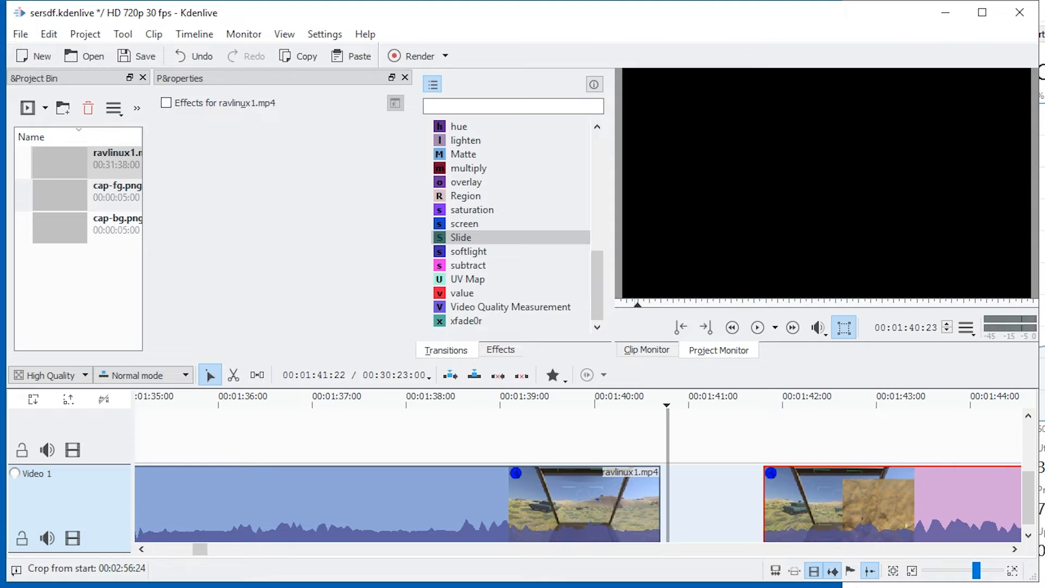
{"action": "left_click", "coordinate": [757, 504]}
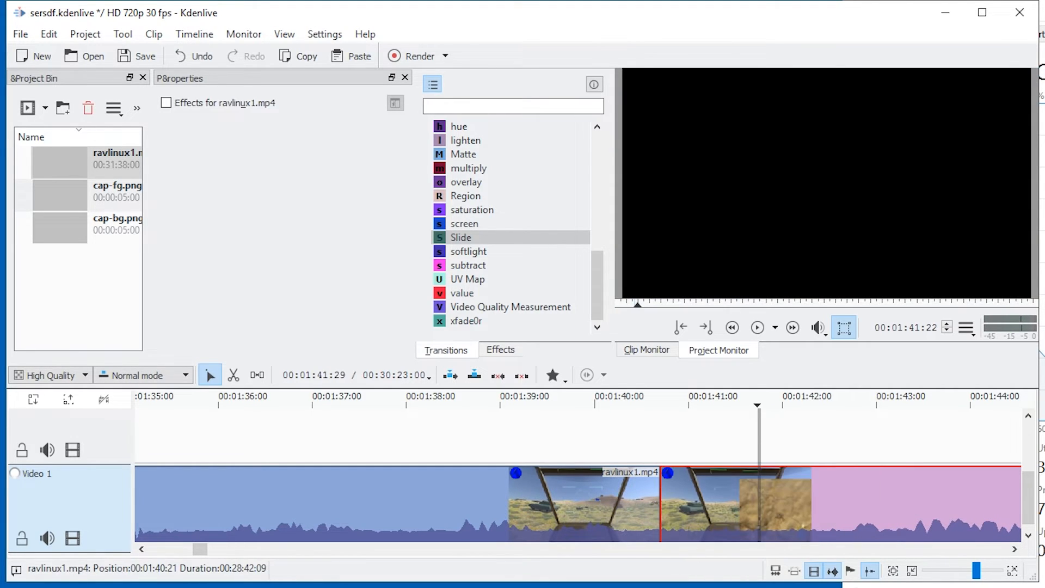
Split the last ravlinux1.mp4 clip at 00:01:42:13, move the cut piece up a track to 00:01:38:29, and place the remainder at 00:01:40:21.
{"action": "key", "text": "space"}
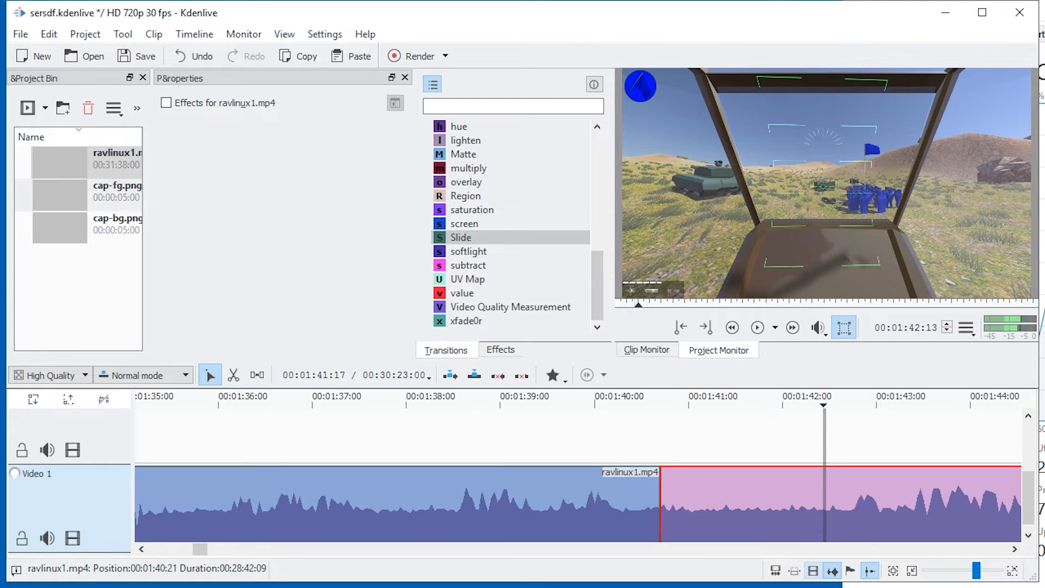
{"action": "key", "text": "shift+r"}
{"action": "left_click_drag", "start_coordinate": [796, 504], "coordinate": [629, 438]}
{"action": "left_click_drag", "start_coordinate": [871, 504], "coordinate": [651, 499]}
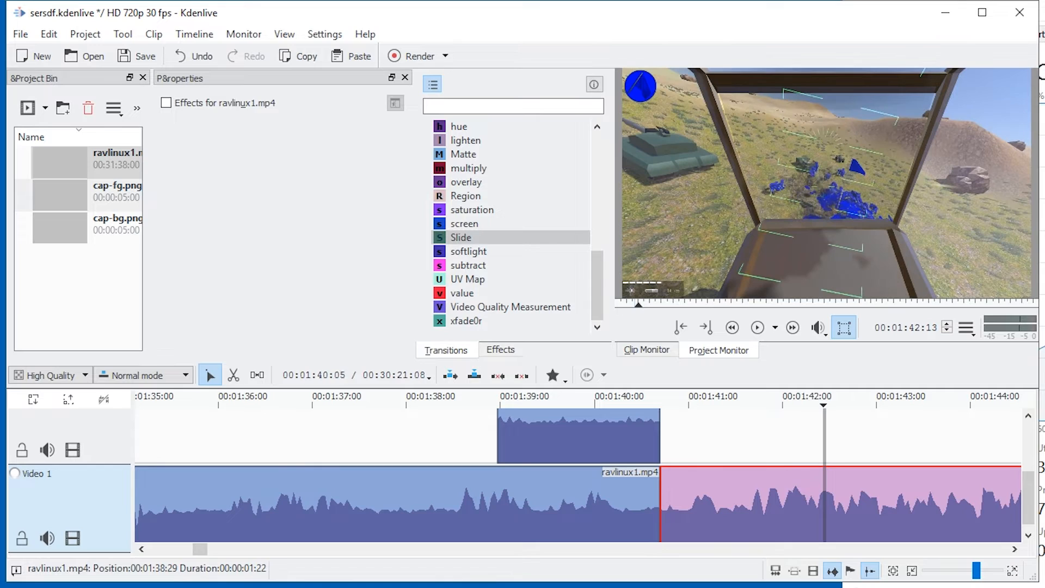
Add a Dissolve transition between the overlapping piece and the clip beneath it, and change its type to Slide.
{"action": "left_click", "coordinate": [657, 459]}
{"action": "left_click_drag", "start_coordinate": [568, 469], "coordinate": [500, 469]}
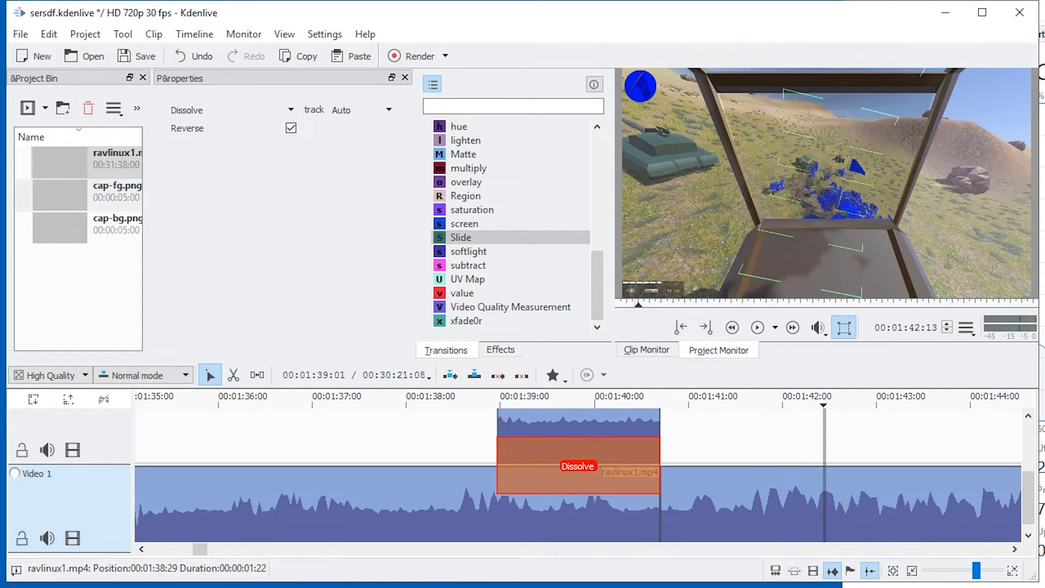
{"action": "left_click", "coordinate": [507, 402]}
{"action": "left_click", "coordinate": [240, 110]}
{"action": "scroll", "coordinate": [234, 197], "scroll_direction": "down", "scroll_amount": 8}
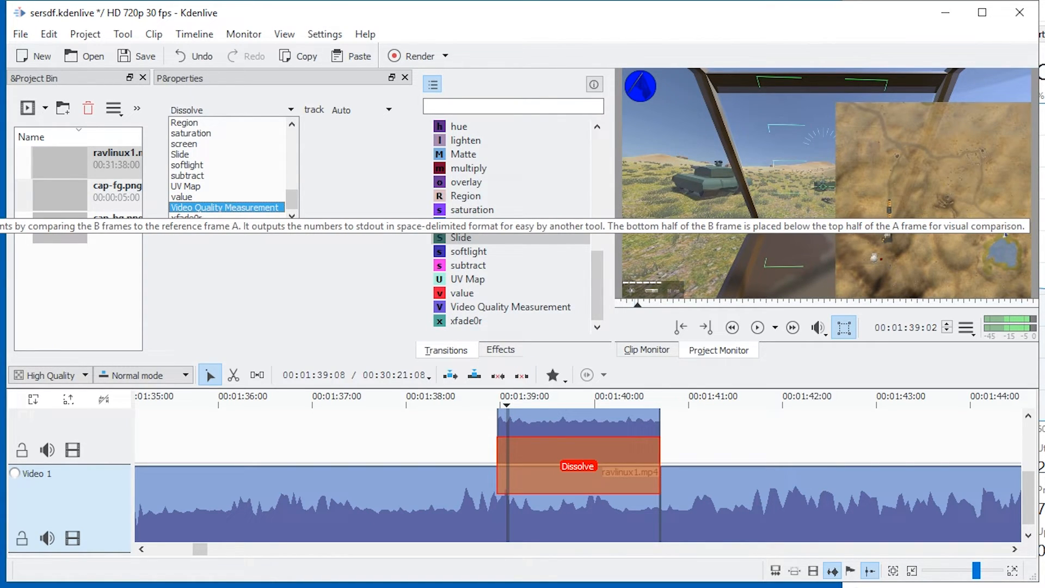
{"action": "scroll", "coordinate": [229, 207], "scroll_direction": "up", "scroll_amount": 10}
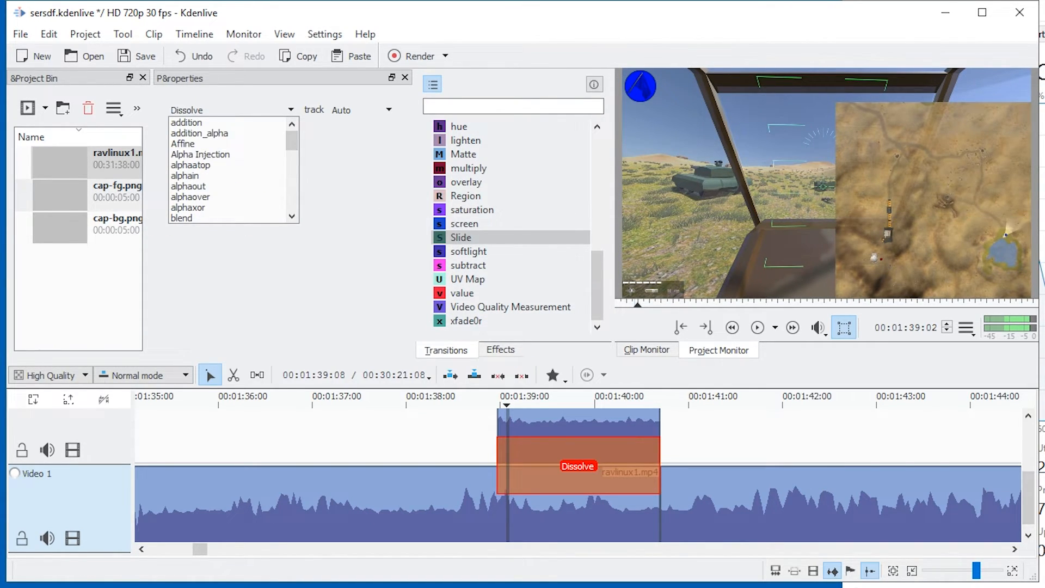
{"action": "scroll", "coordinate": [228, 207], "scroll_direction": "down", "scroll_amount": 8}
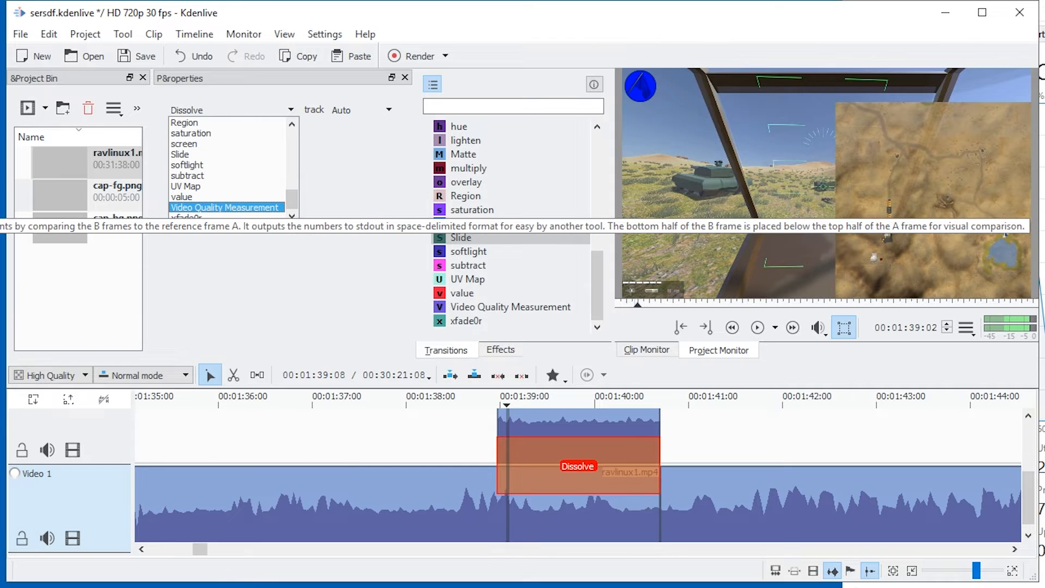
{"action": "scroll", "coordinate": [229, 208], "scroll_direction": "up", "scroll_amount": 3}
{"action": "left_click", "coordinate": [229, 207]}
{"action": "key", "text": "Down"}
{"action": "key", "text": "Down"}
{"action": "key", "text": "Up"}
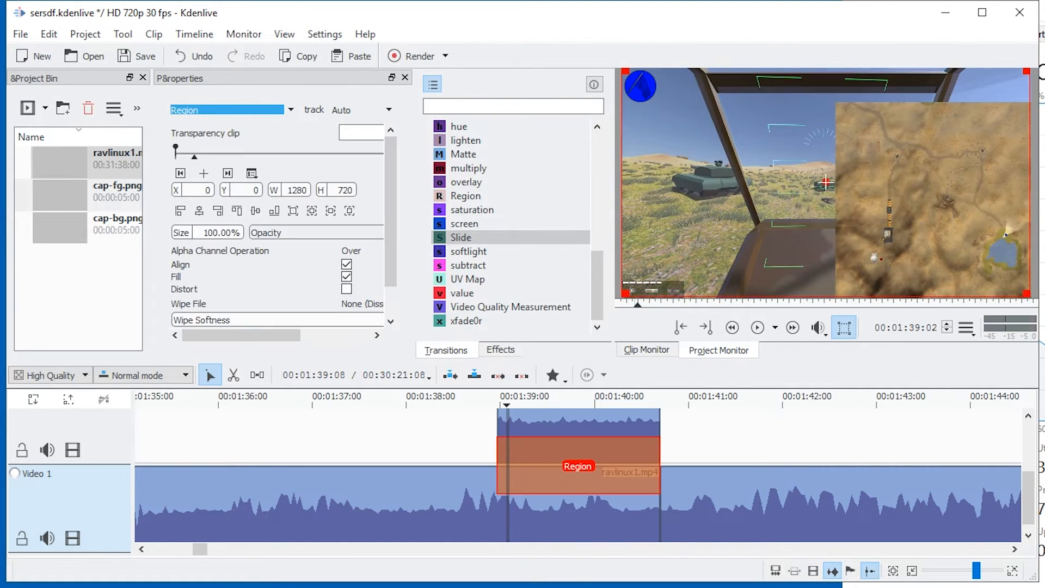
{"action": "key", "text": "Down"}
{"action": "key", "text": "Down"}
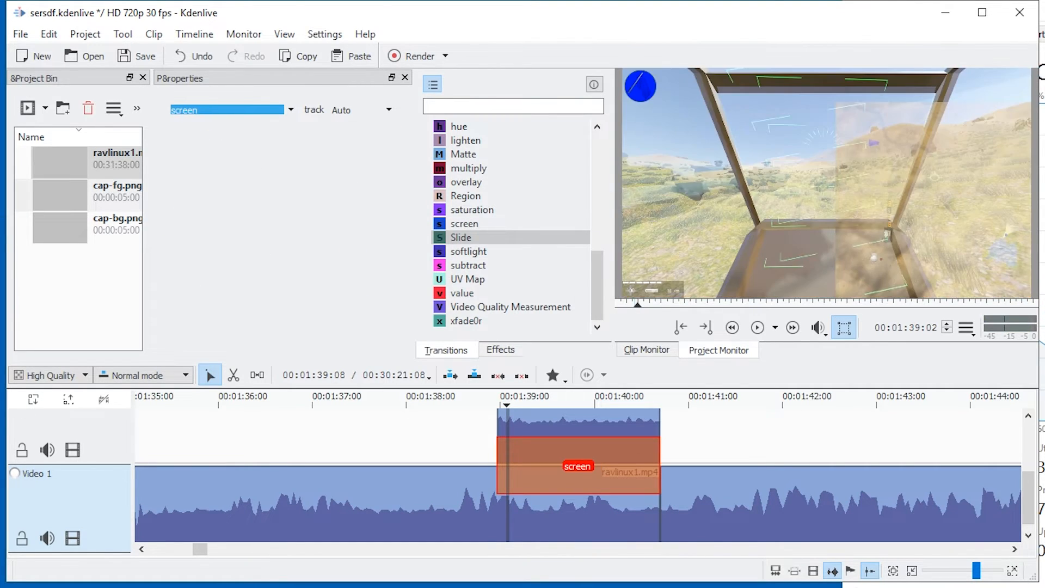
{"action": "key", "text": "Down"}
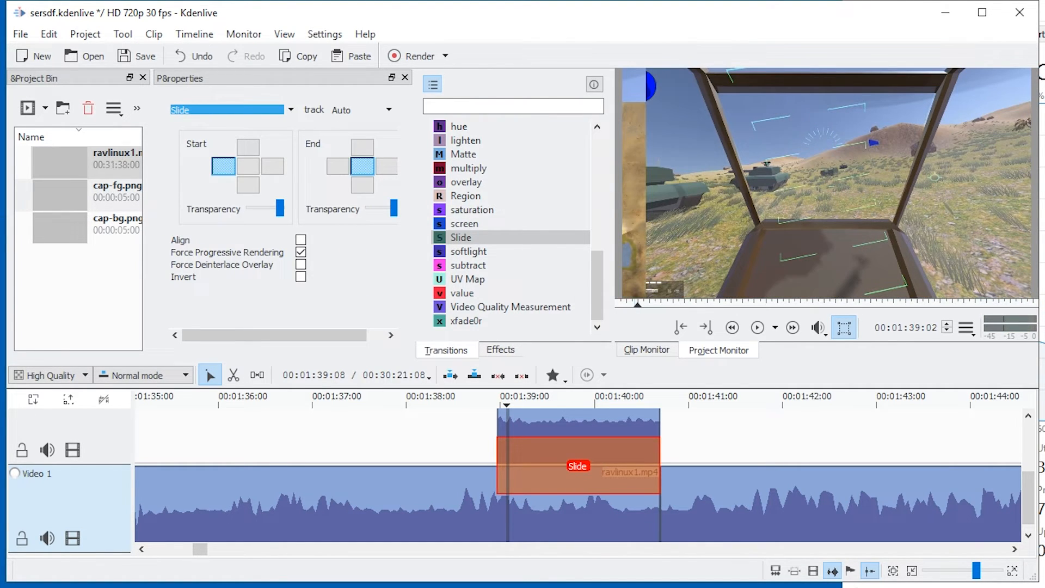
Try undoing the last transition change, and play back the Slide transition from just before it.
{"action": "key", "text": "ctrl+z"}
{"action": "key", "text": "space"}
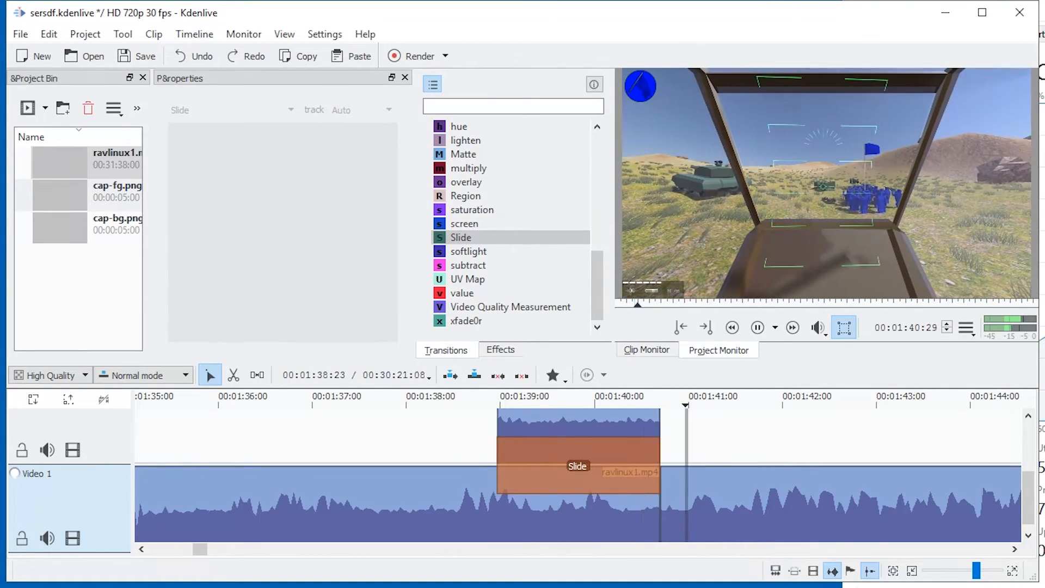
{"action": "key", "text": "space"}
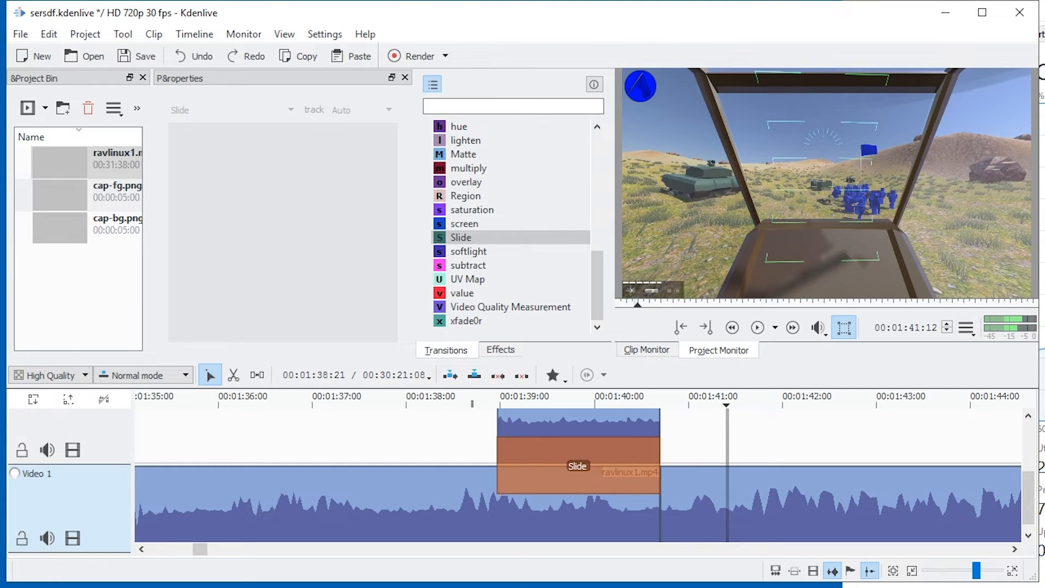
{"action": "left_click", "coordinate": [472, 401]}
{"action": "key", "text": "space"}
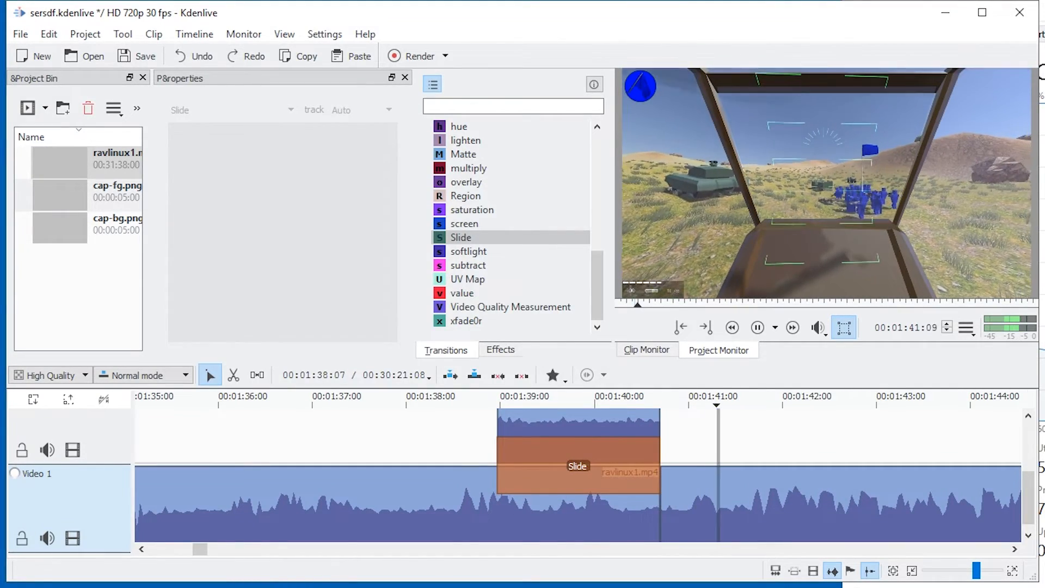
Search the effects for "chann" and apply Copy Channels to the ravlinux1.mp4 clip starting at 00:01:40:21.
{"action": "scroll", "coordinate": [391, 472], "scroll_direction": "down", "scroll_amount": 6}
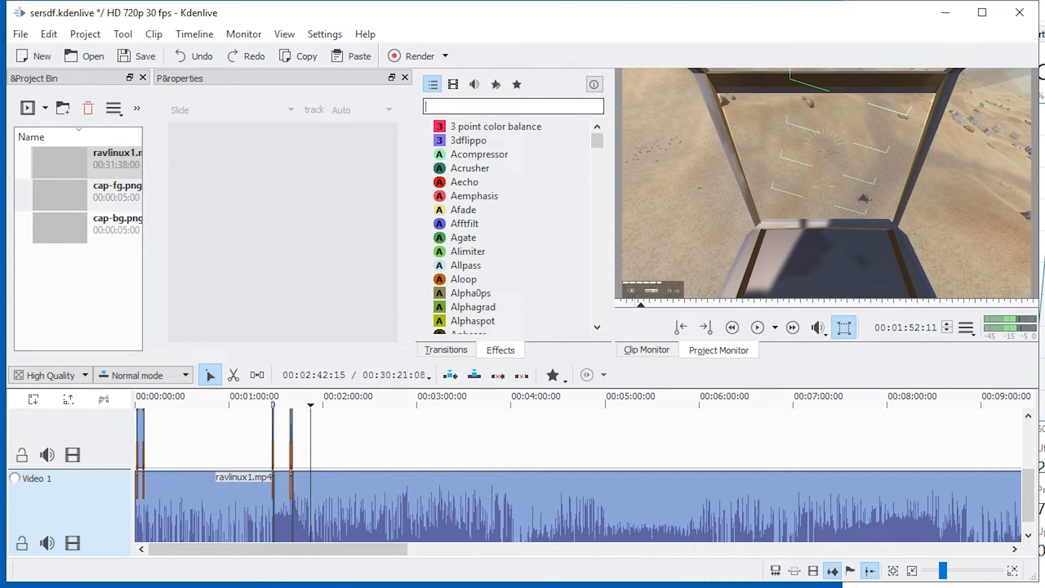
{"action": "type", "text": "chann"}
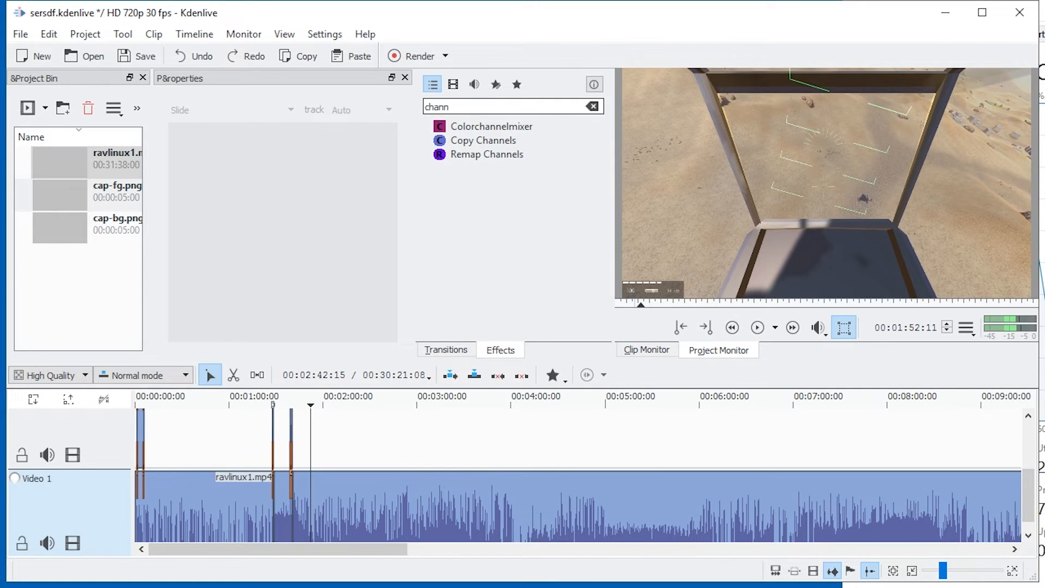
{"action": "left_click", "coordinate": [484, 140]}
{"action": "key", "text": "Return"}
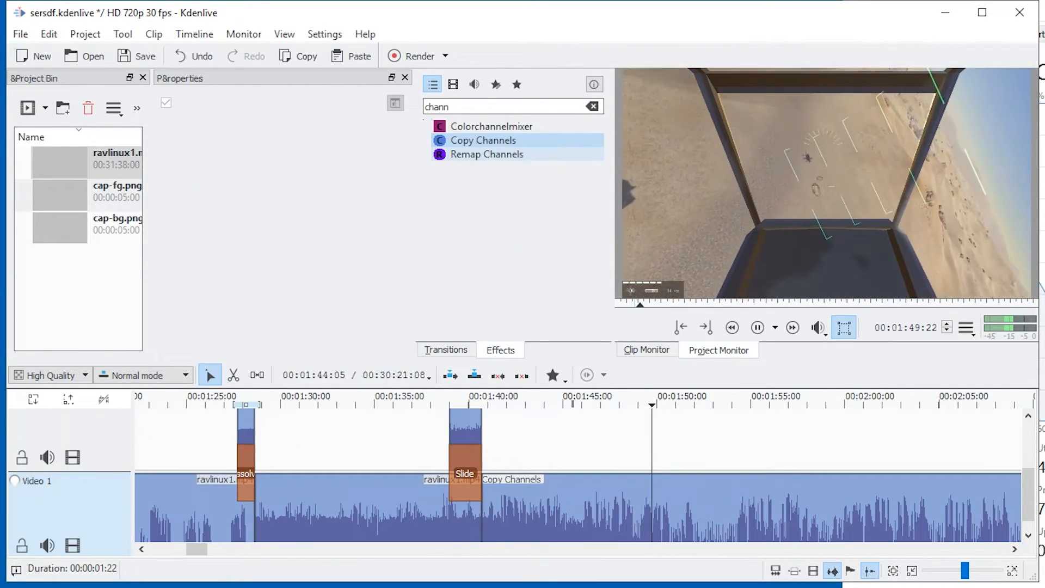
{"action": "left_click", "coordinate": [519, 507]}
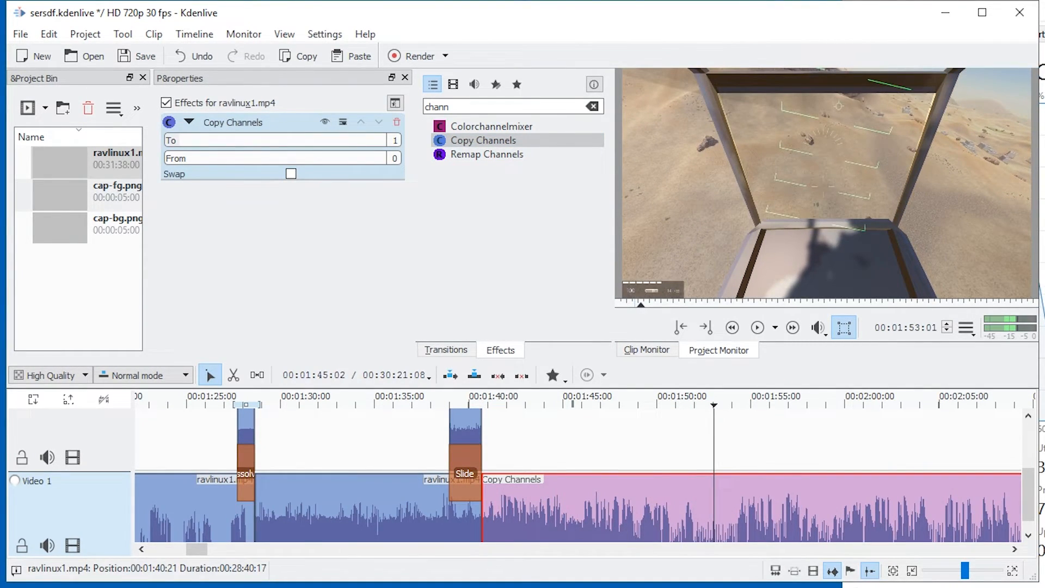
Copy the Copy Channels effect from the last clip and paste it onto the preceding clip at 00:01:28:19.
{"action": "left_click", "coordinate": [371, 506]}
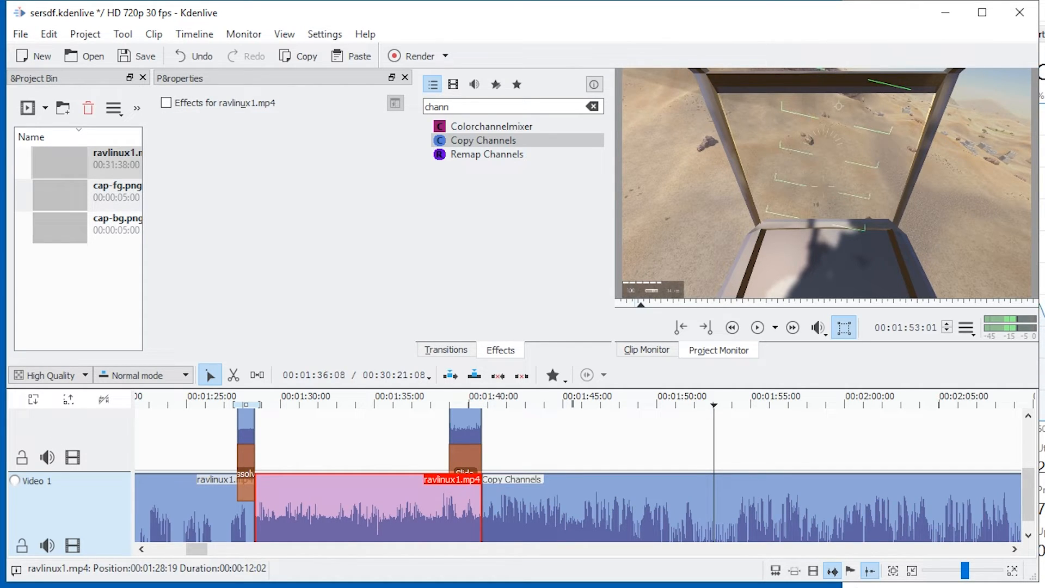
{"action": "left_click", "coordinate": [344, 402]}
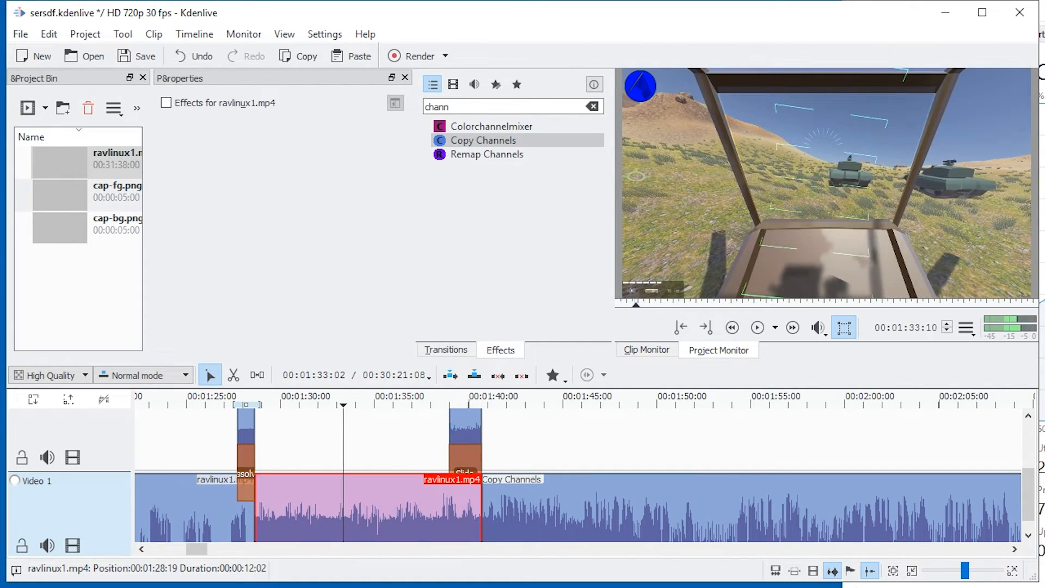
{"action": "left_click", "coordinate": [642, 508]}
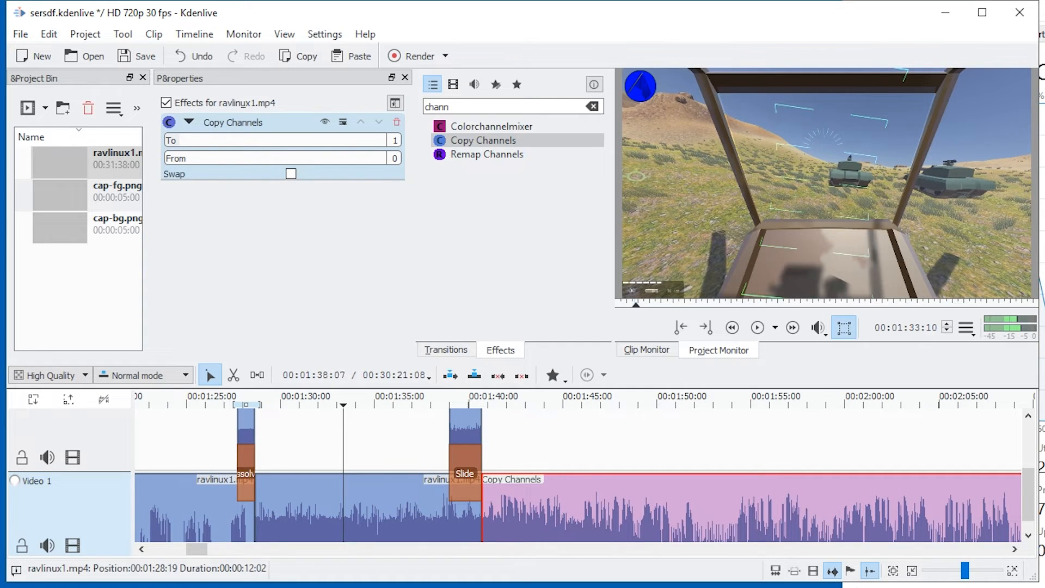
{"action": "left_click", "coordinate": [341, 451]}
{"action": "left_click", "coordinate": [335, 503]}
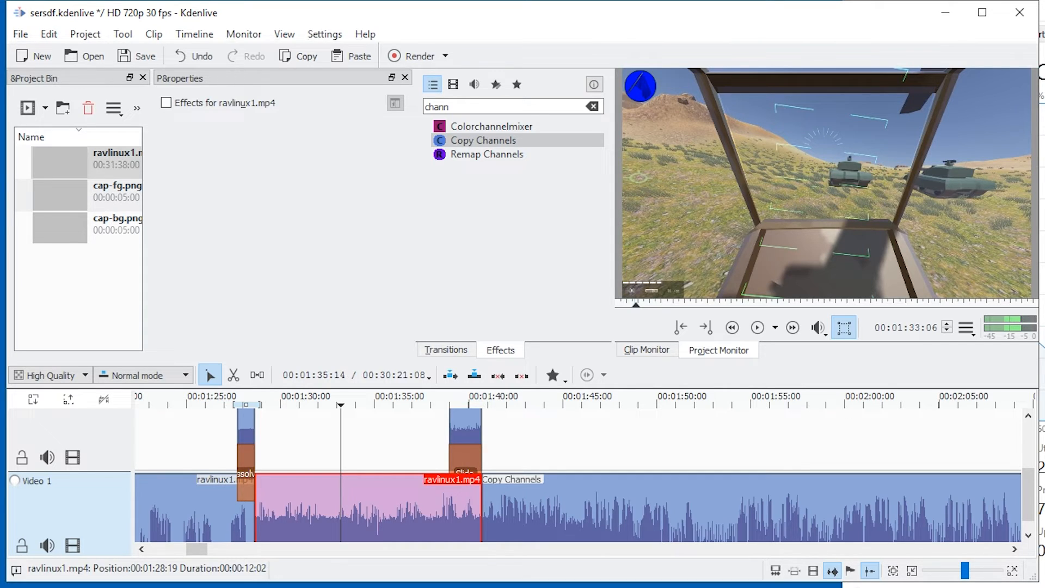
{"action": "left_click", "coordinate": [398, 451]}
{"action": "left_click", "coordinate": [362, 504]}
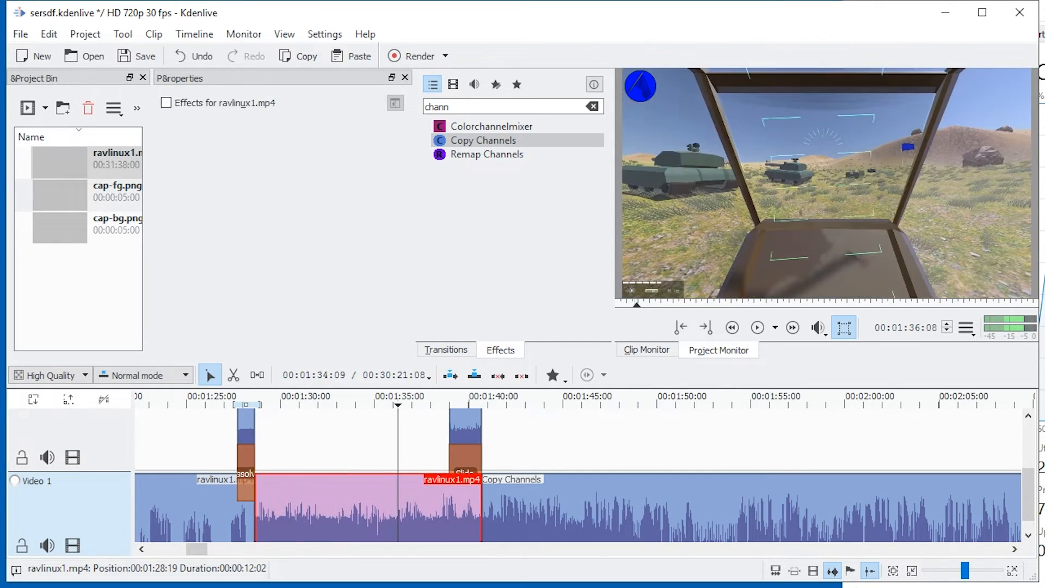
{"action": "right_click", "coordinate": [362, 494]}
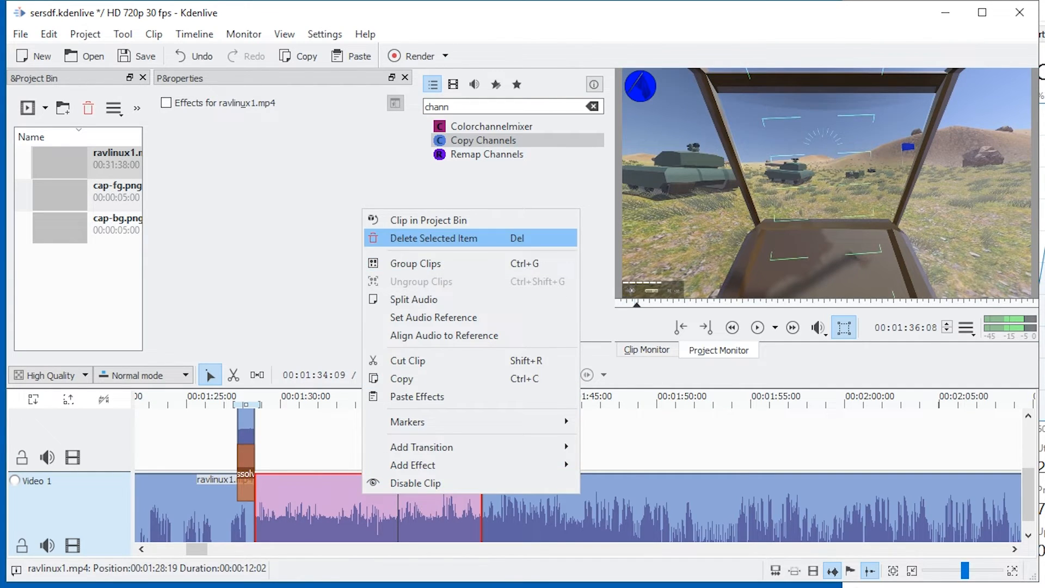
{"action": "left_click", "coordinate": [381, 378]}
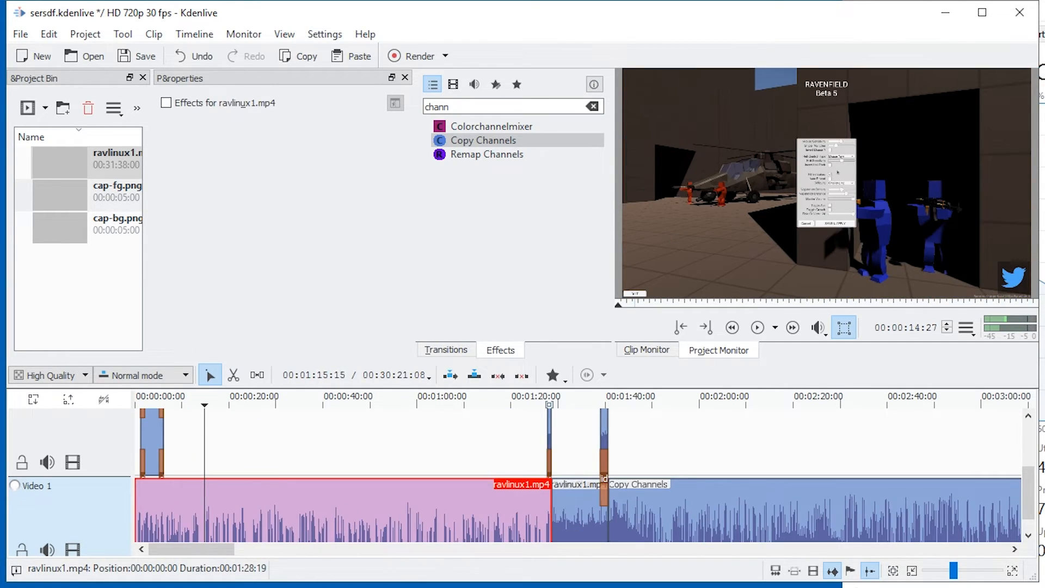
Paste the copied effect onto the first ravlinux1.mp4 clip, which starts at 00:00:00:00.
{"action": "scroll", "coordinate": [563, 490], "scroll_direction": "up", "scroll_amount": 2}
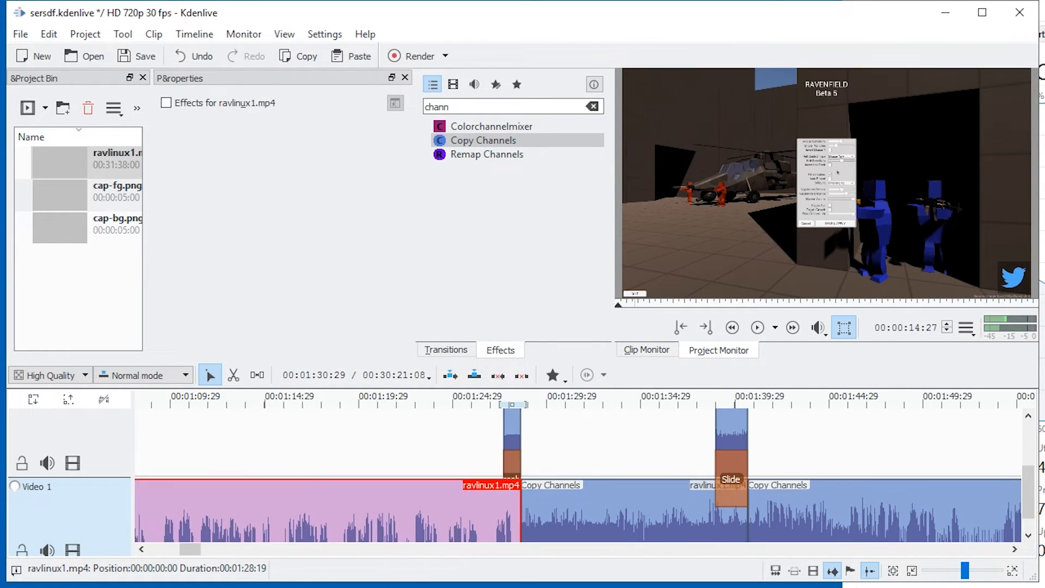
{"action": "left_click", "coordinate": [517, 430]}
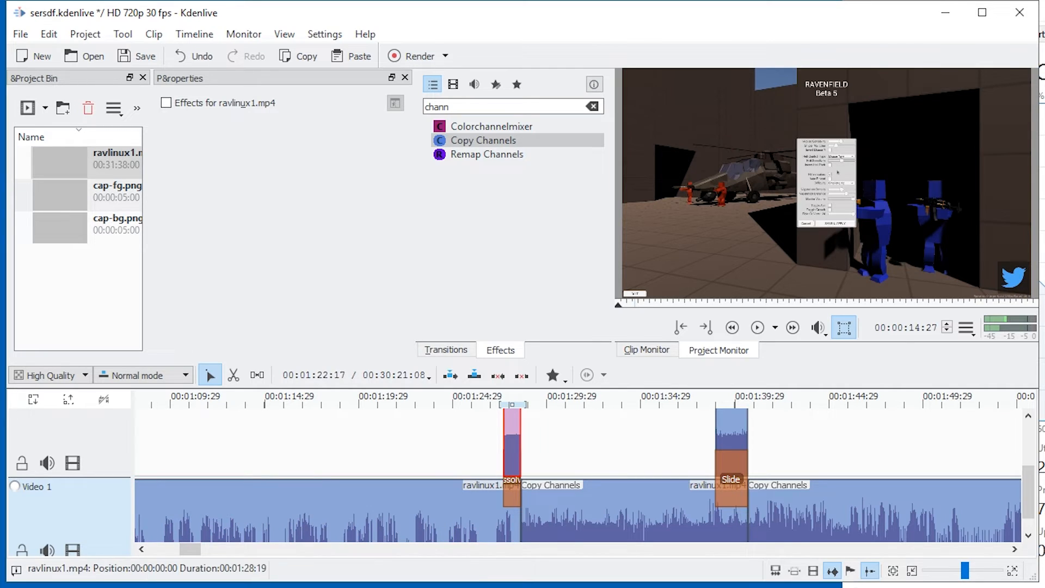
{"action": "left_click", "coordinate": [396, 512], "text": "ctrl"}
{"action": "right_click", "coordinate": [414, 502]}
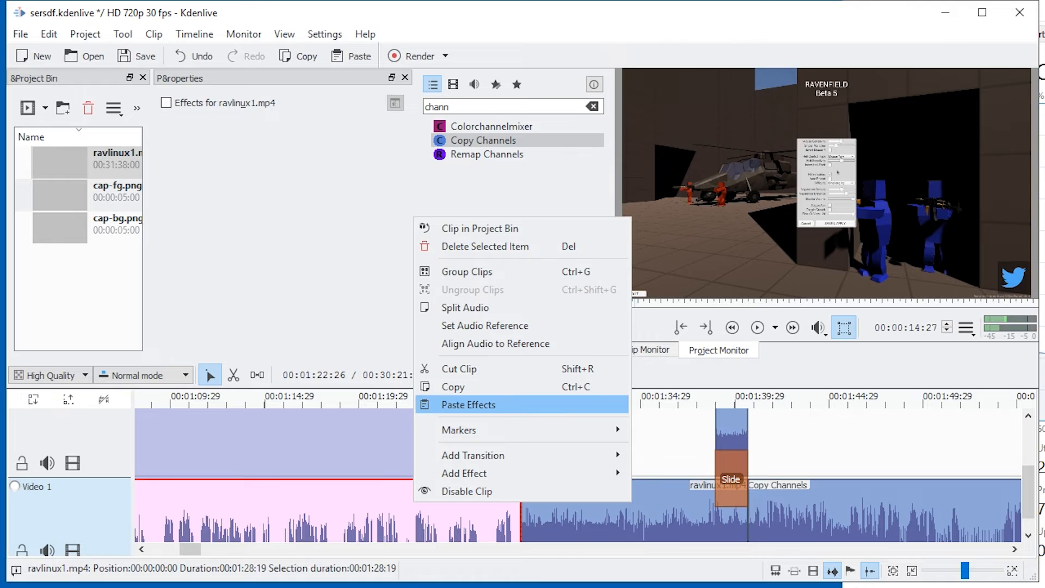
{"action": "left_click", "coordinate": [468, 404]}
{"action": "left_click", "coordinate": [409, 506]}
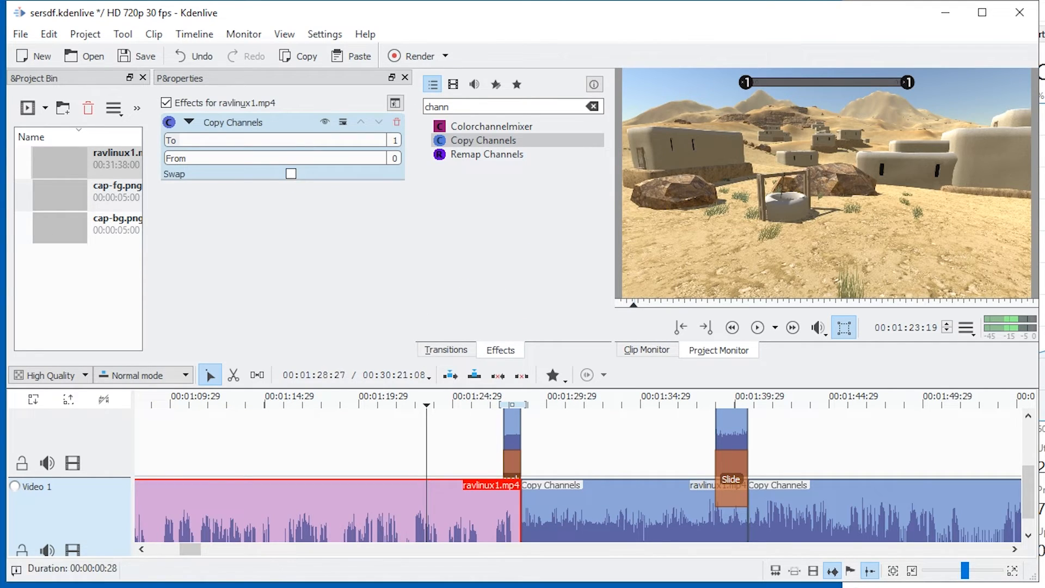
Check the effects on the clips around the Dissolve and Slide transitions.
{"action": "left_click", "coordinate": [513, 431]}
{"action": "left_click", "coordinate": [543, 508]}
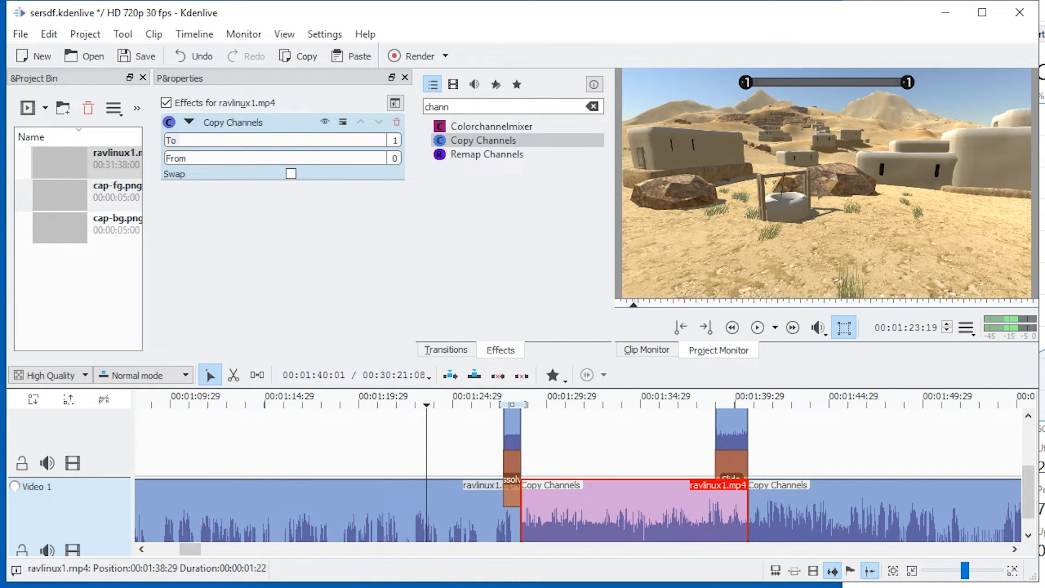
{"action": "left_click", "coordinate": [736, 431]}
{"action": "left_click", "coordinate": [798, 507]}
{"action": "scroll", "coordinate": [502, 479], "scroll_direction": "down", "scroll_amount": 3}
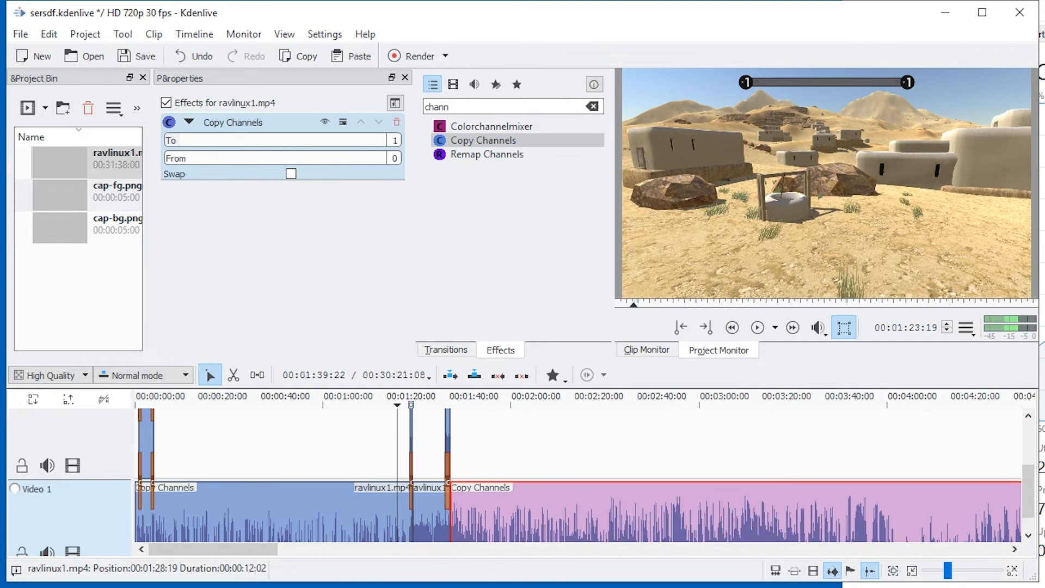
{"action": "scroll", "coordinate": [577, 479], "scroll_direction": "down", "scroll_amount": 8}
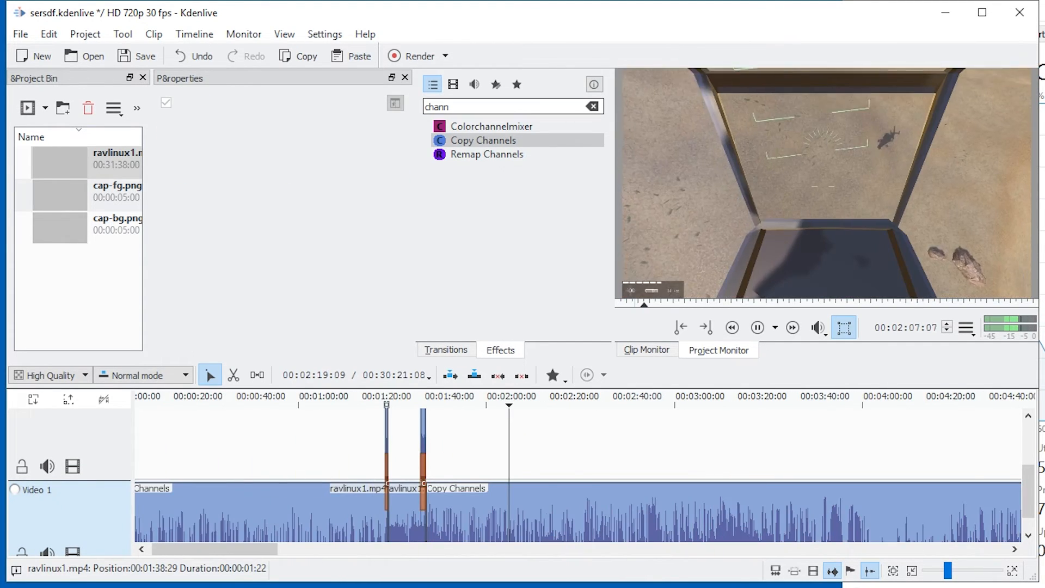
Clear the effects search, apply the Vignette video effect to the last ravlinux1.mp4 clip, and play it back.
{"action": "double_click", "coordinate": [438, 107]}
{"action": "key", "text": "BackSpace"}
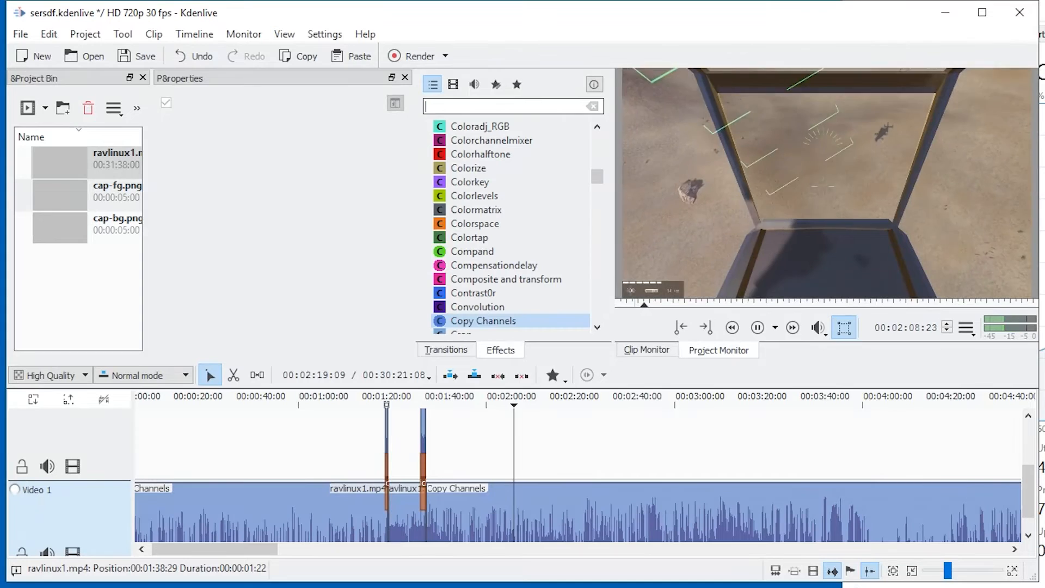
{"action": "key", "text": "BackSpace"}
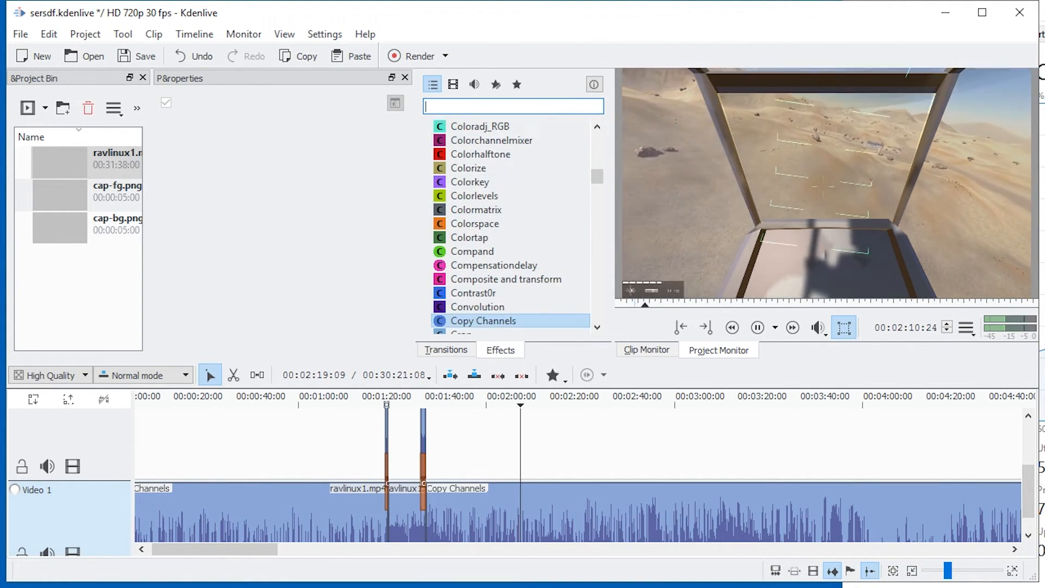
{"action": "scroll", "coordinate": [479, 195], "scroll_direction": "up", "scroll_amount": 10}
{"action": "scroll", "coordinate": [479, 195], "scroll_direction": "up", "scroll_amount": 1}
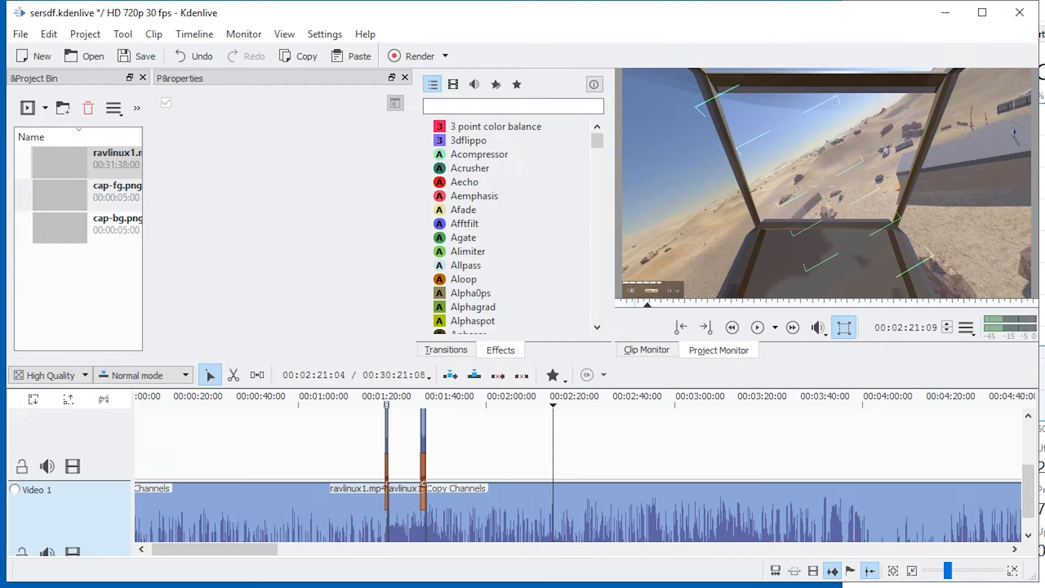
{"action": "left_click", "coordinate": [453, 84]}
{"action": "scroll", "coordinate": [479, 209], "scroll_direction": "down", "scroll_amount": 15}
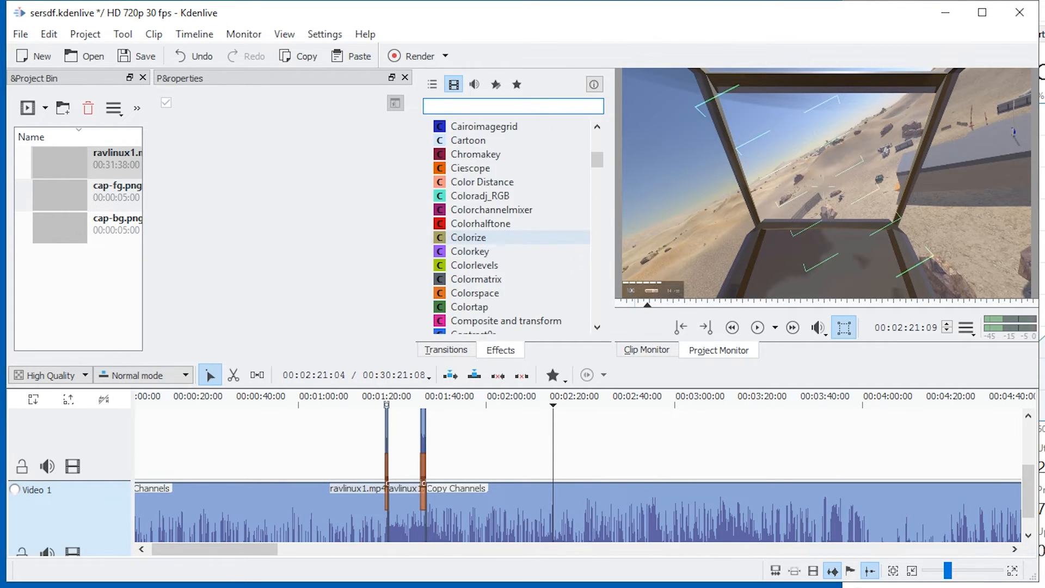
{"action": "scroll", "coordinate": [479, 210], "scroll_direction": "down", "scroll_amount": 20}
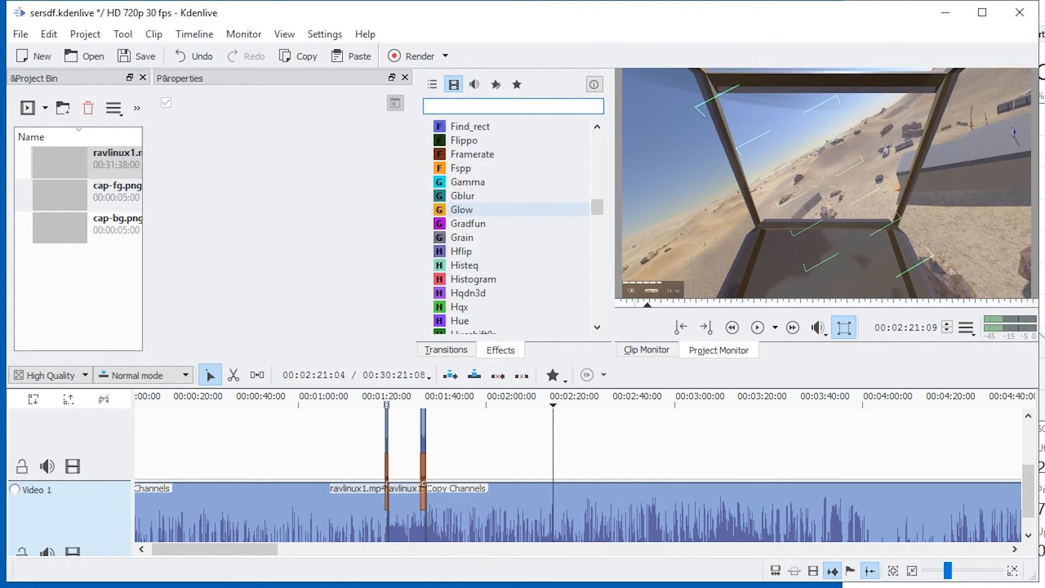
{"action": "left_click", "coordinate": [479, 265]}
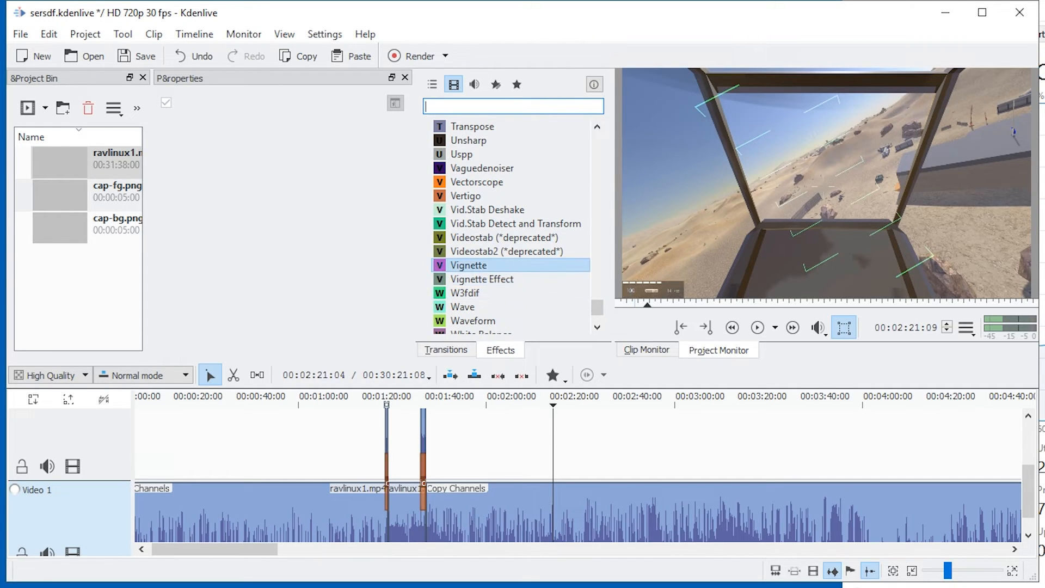
{"action": "left_click_drag", "start_coordinate": [479, 265], "coordinate": [582, 512]}
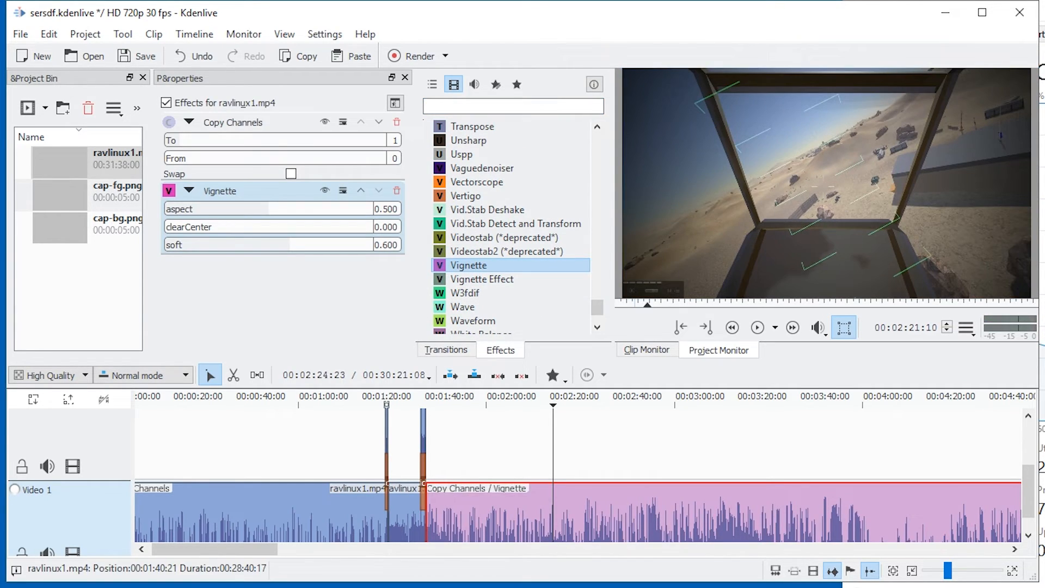
{"action": "key", "text": "space"}
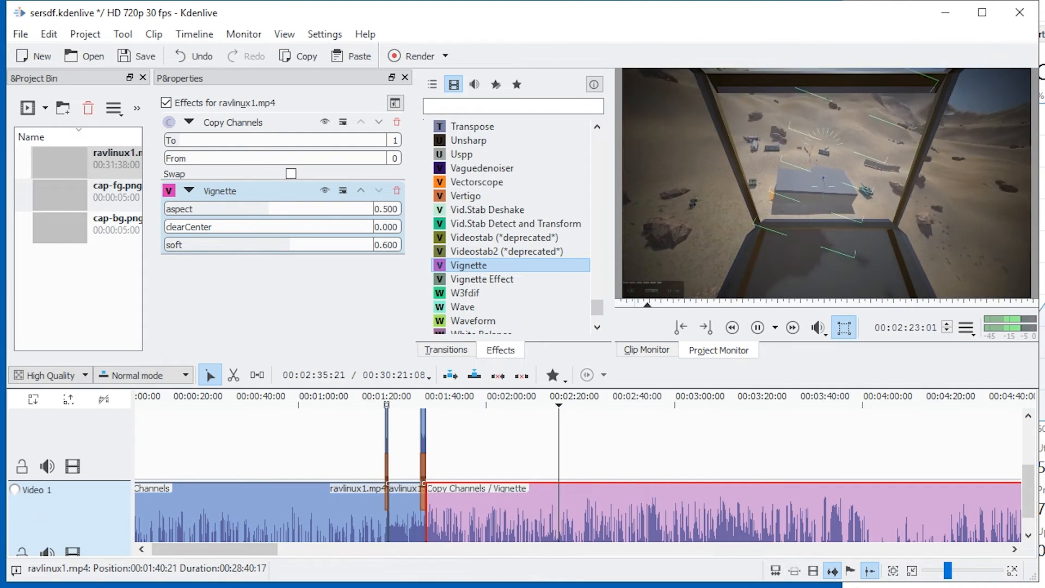
Replace Vignette with Vertigo on the last ravlinux1.mp4 clip, set PhaseIncrement to 0.246 and Zoomrate to 0.273, and remove Vertigo after the test.
{"action": "key", "text": "space"}
{"action": "left_click", "coordinate": [479, 196]}
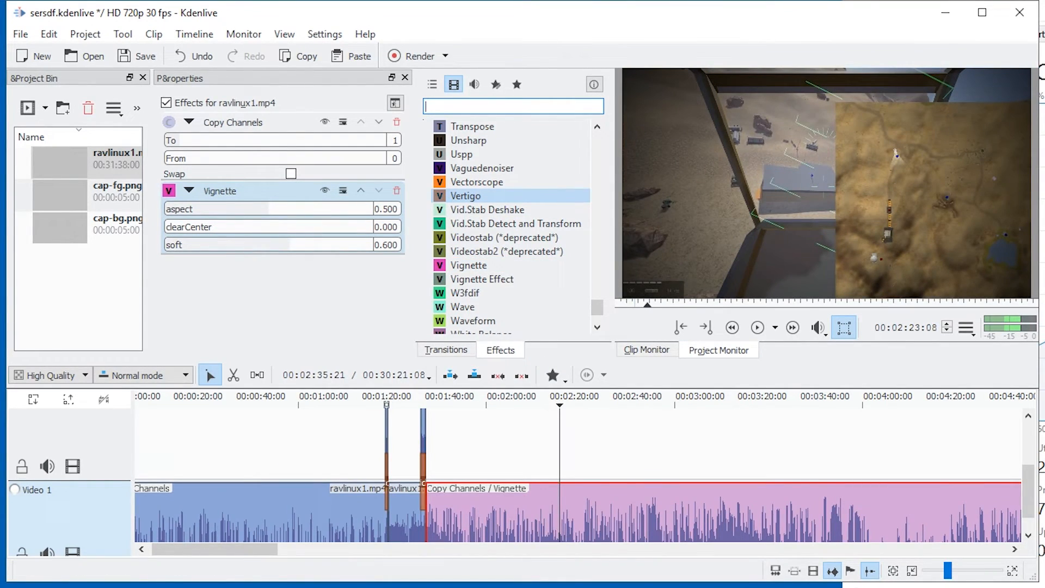
{"action": "left_click_drag", "start_coordinate": [479, 196], "coordinate": [581, 512]}
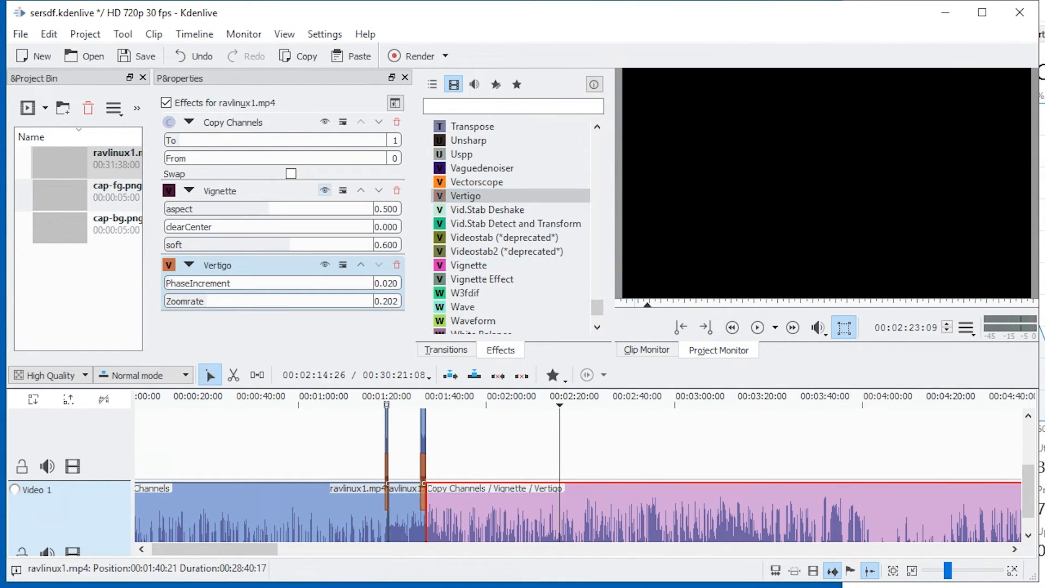
{"action": "left_click_drag", "start_coordinate": [207, 227], "coordinate": [221, 227]}
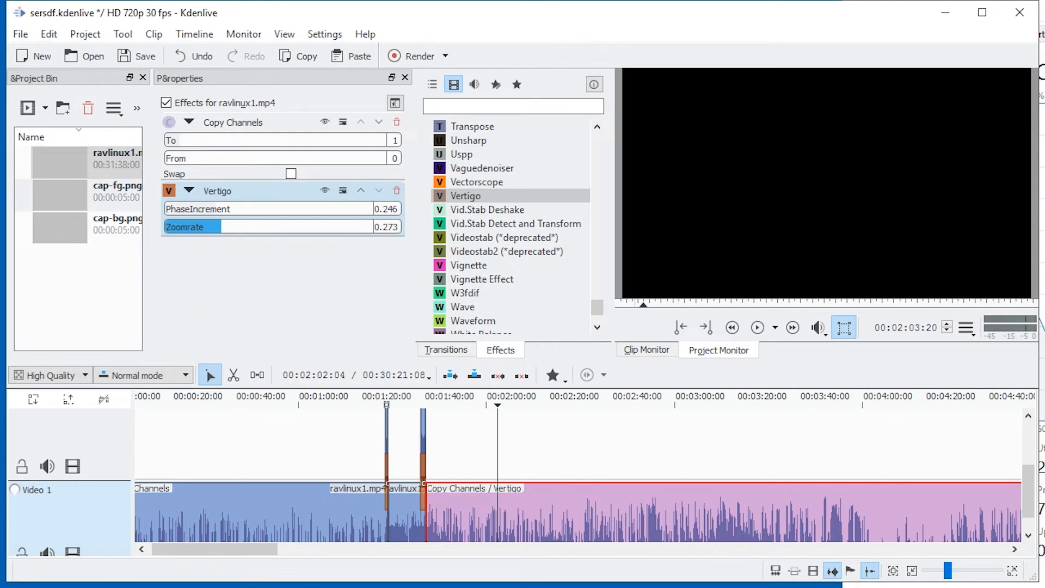
{"action": "left_click", "coordinate": [398, 190]}
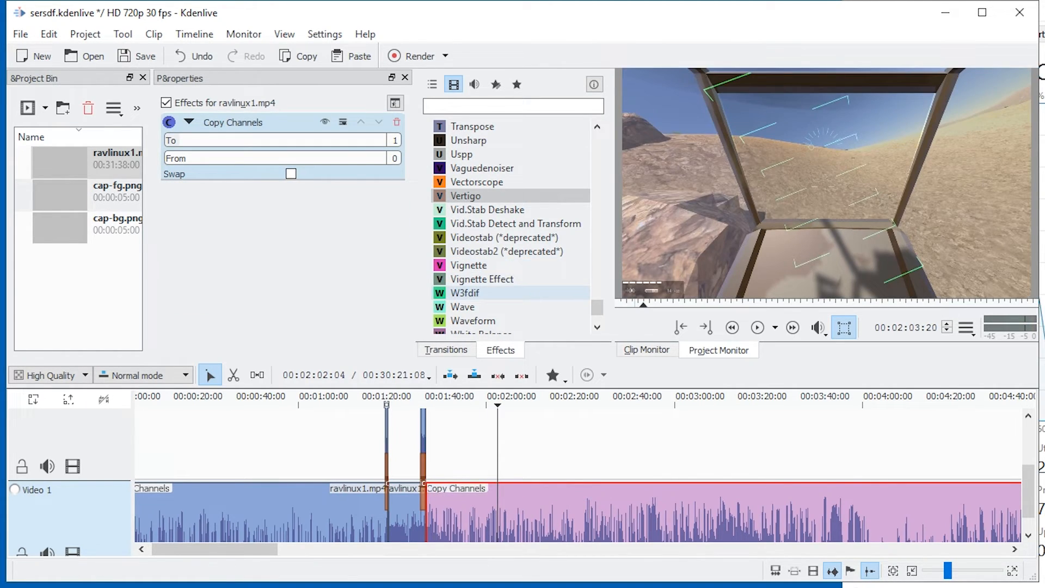
Try the Wave effect on the last ravlinux1.mp4 clip, play it back briefly, and remove the effect.
{"action": "scroll", "coordinate": [517, 266], "scroll_direction": "down", "scroll_amount": 1}
{"action": "left_click", "coordinate": [518, 265]}
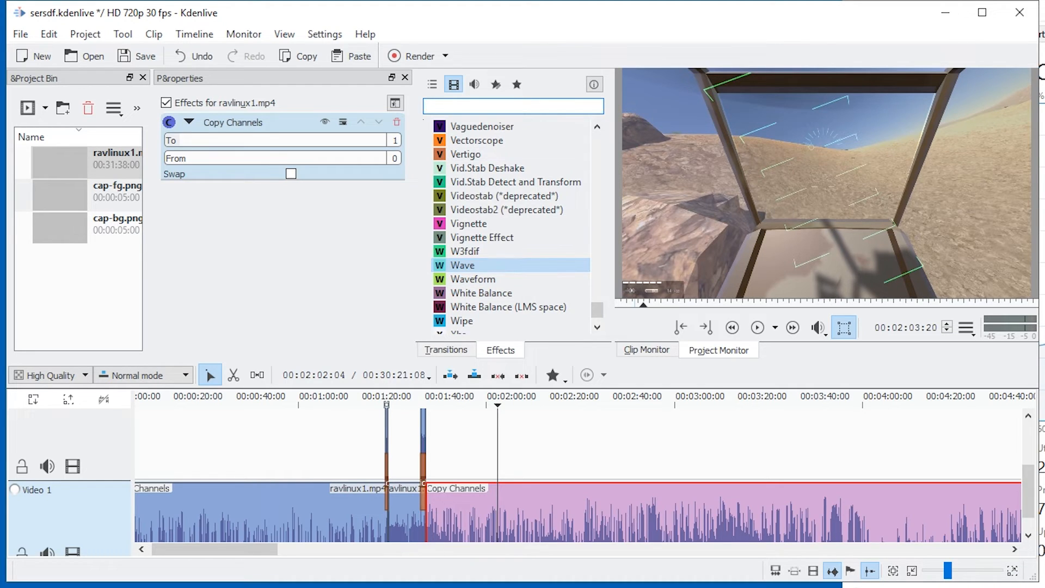
{"action": "left_click_drag", "start_coordinate": [517, 265], "coordinate": [524, 509]}
{"action": "key", "text": "space"}
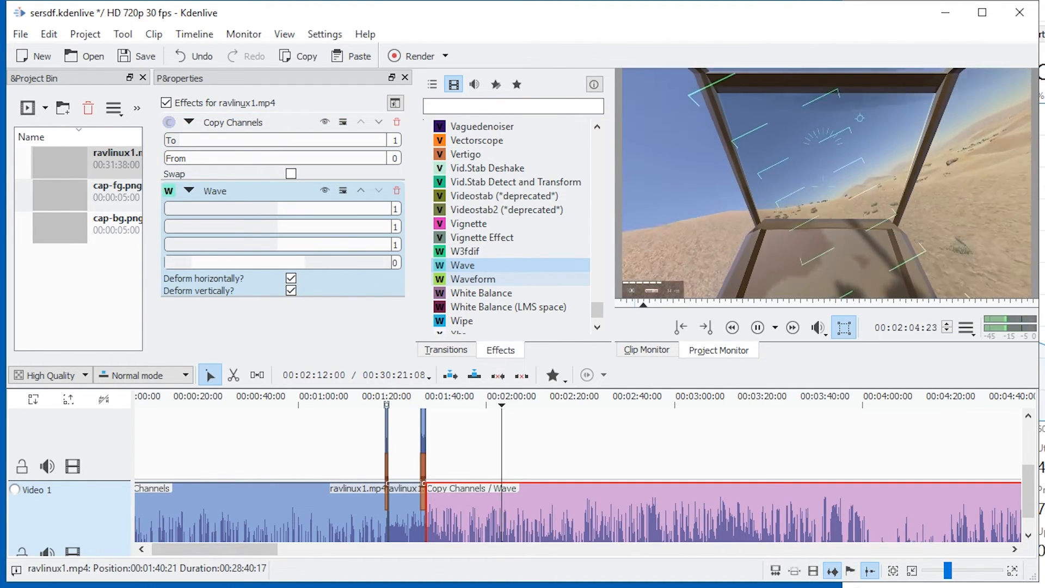
{"action": "key", "text": "space"}
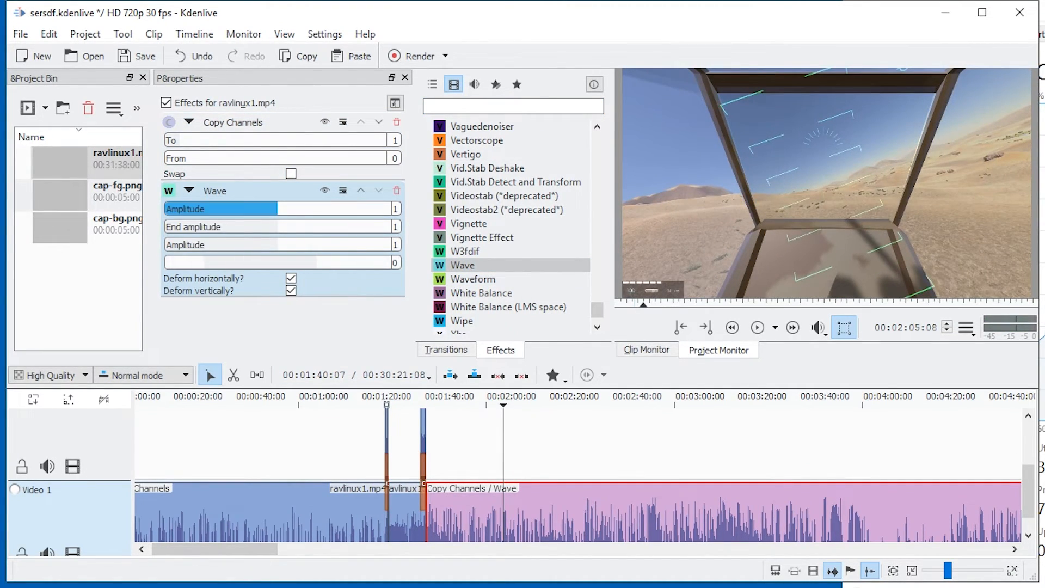
{"action": "left_click", "coordinate": [396, 190]}
Try the Waveform effect on the last ravlinux1.mp4 clip with a short playback, and undo it.
{"action": "scroll", "coordinate": [501, 259], "scroll_direction": "down", "scroll_amount": 1}
{"action": "left_click_drag", "start_coordinate": [495, 252], "coordinate": [518, 509]}
{"action": "key", "text": "space"}
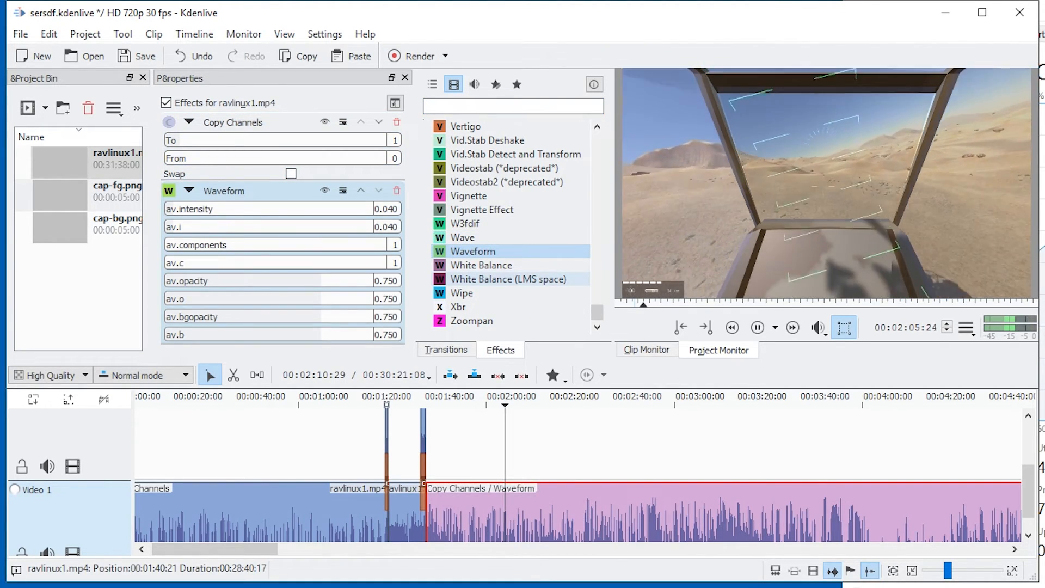
{"action": "key", "text": "space"}
{"action": "key", "text": "ctrl+z"}
Try the Threshold0r effect on the last clip with Threshold set to 0.563, play it back, and undo the effect.
{"action": "scroll", "coordinate": [506, 250], "scroll_direction": "up", "scroll_amount": 5}
{"action": "left_click_drag", "start_coordinate": [479, 196], "coordinate": [507, 509]}
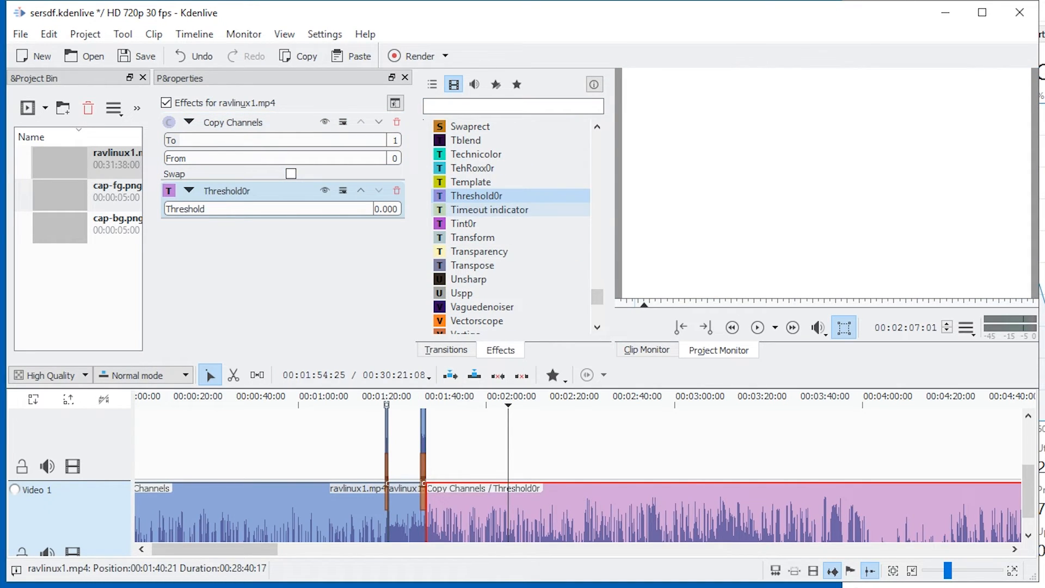
{"action": "left_click", "coordinate": [241, 209]}
{"action": "left_click_drag", "start_coordinate": [240, 209], "coordinate": [282, 209]}
{"action": "key", "text": "space"}
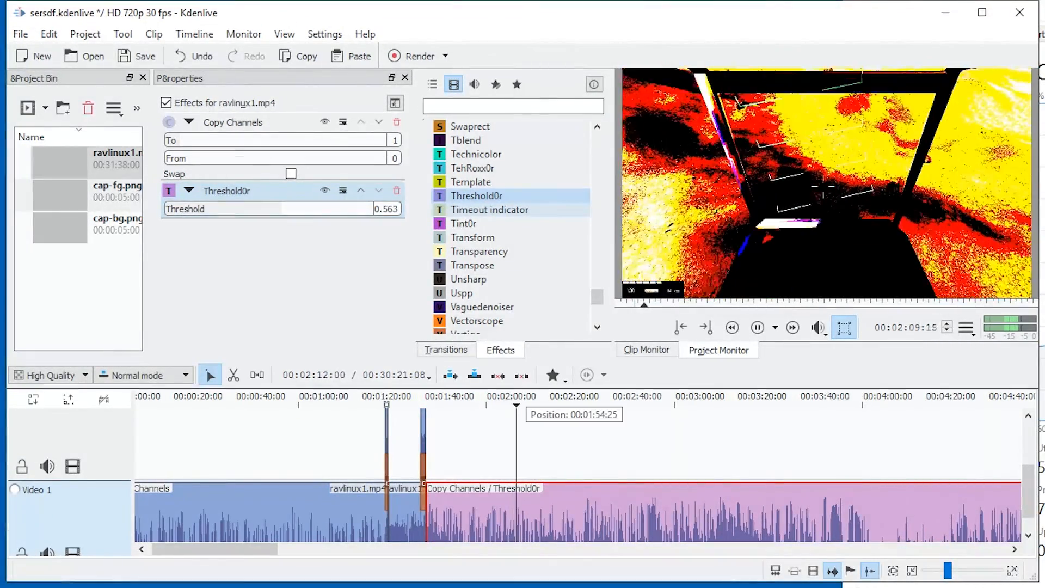
{"action": "key", "text": "ctrl+z"}
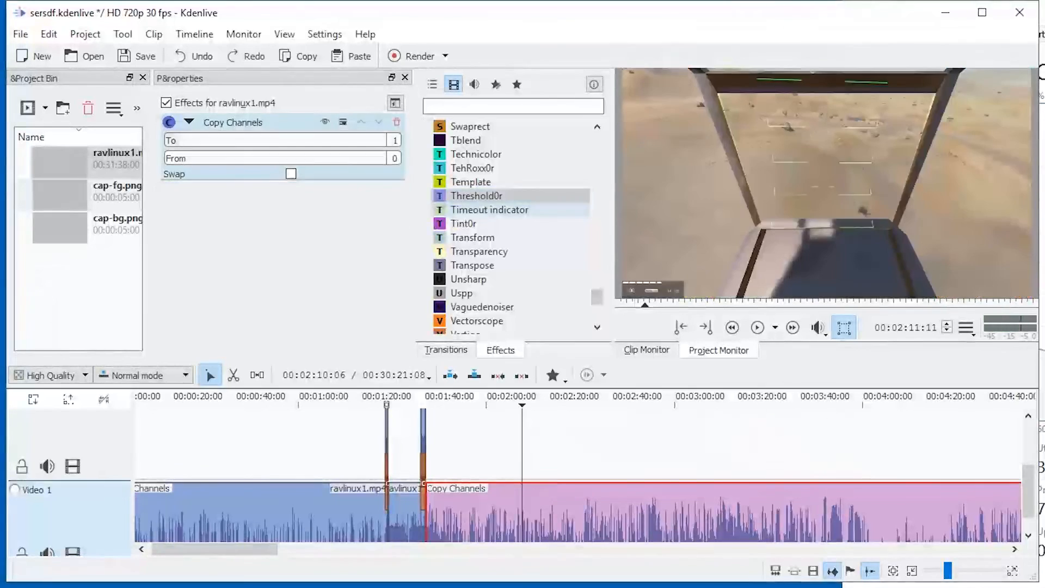
Try the Timeout indicator effect on the last ravlinux1.mp4 clip during playback, and undo it.
{"action": "double_click", "coordinate": [498, 210]}
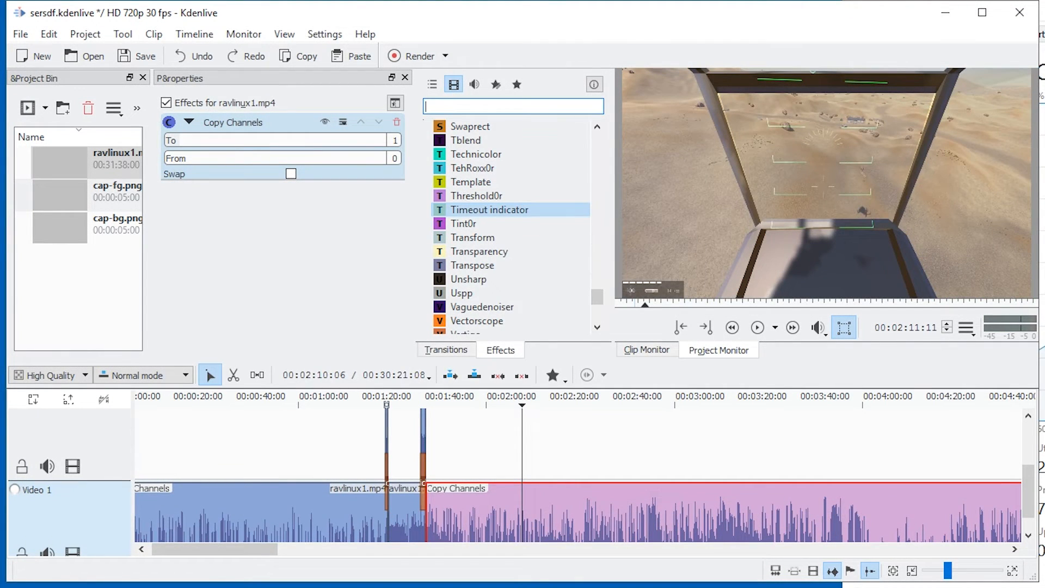
{"action": "key", "text": "space"}
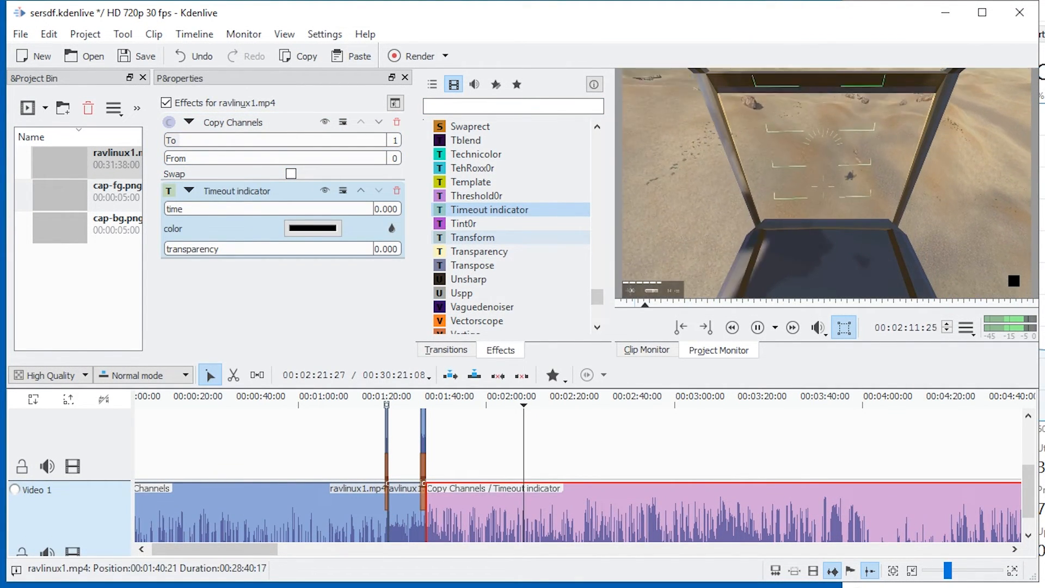
{"action": "key", "text": "space"}
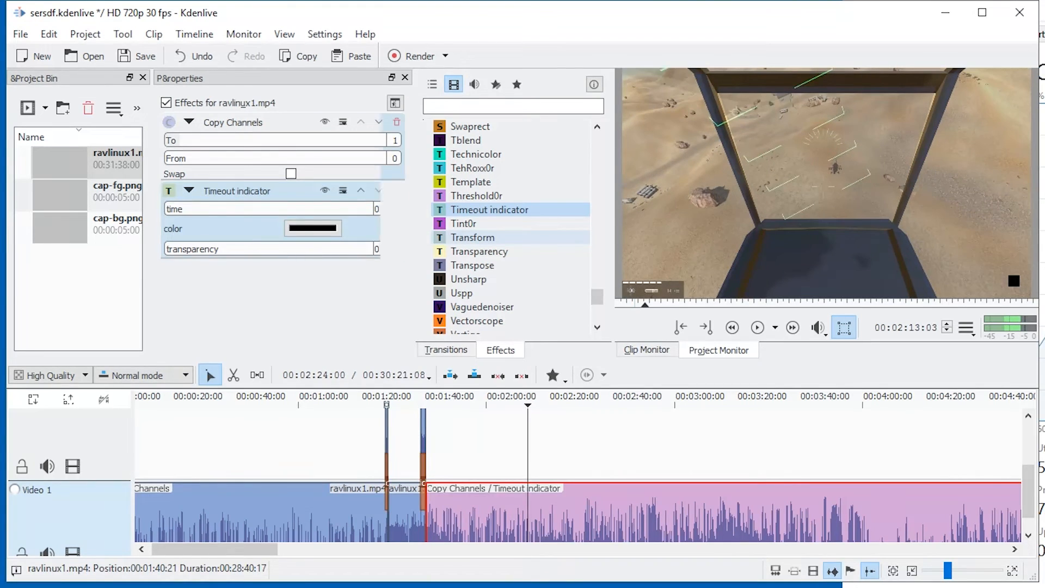
{"action": "key", "text": "ctrl+z"}
Try the Sobel effect on the last ravlinux1.mp4 clip, and undo it.
{"action": "scroll", "coordinate": [490, 293], "scroll_direction": "up", "scroll_amount": 4}
{"action": "left_click", "coordinate": [490, 198]}
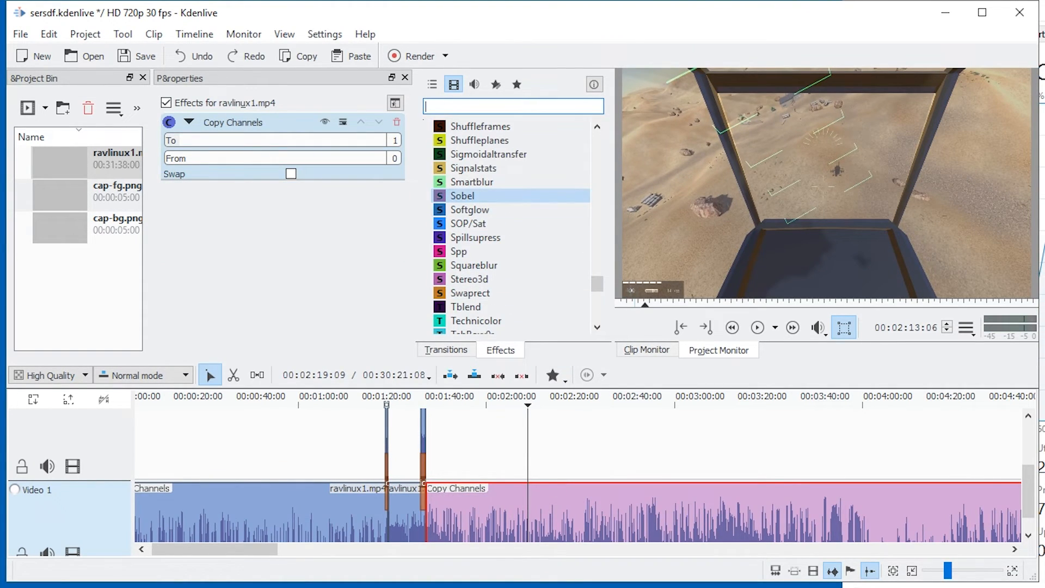
{"action": "double_click", "coordinate": [490, 195]}
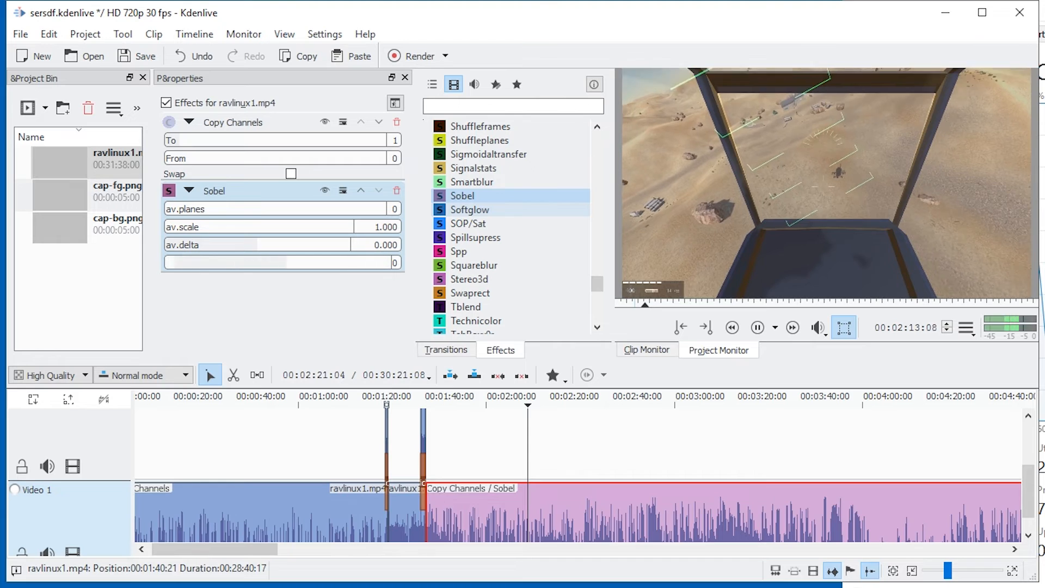
{"action": "key", "text": "ctrl+z"}
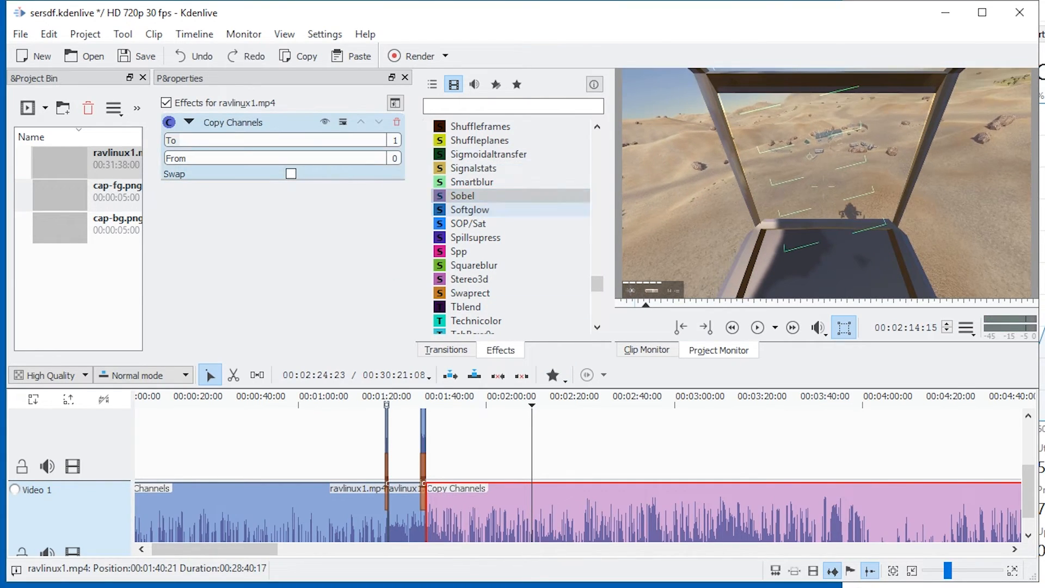
Apply the Saturat0r effect to the last ravlinux1.mp4 clip and set its Saturation to 0.559 during playback.
{"action": "scroll", "coordinate": [490, 168], "scroll_direction": "up", "scroll_amount": 3}
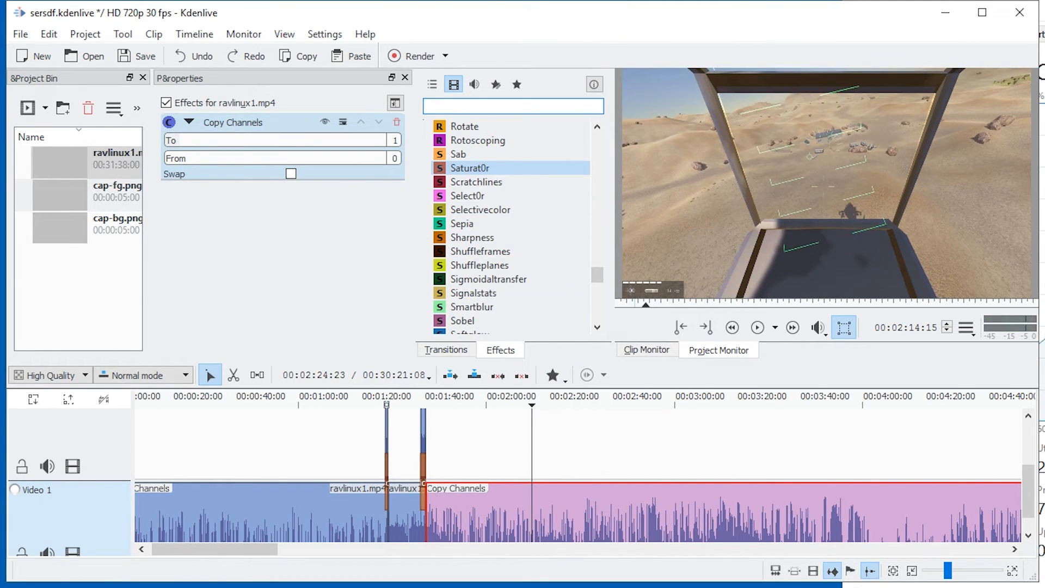
{"action": "double_click", "coordinate": [470, 168]}
{"action": "key", "text": "space"}
{"action": "left_click_drag", "start_coordinate": [191, 209], "coordinate": [281, 209]}
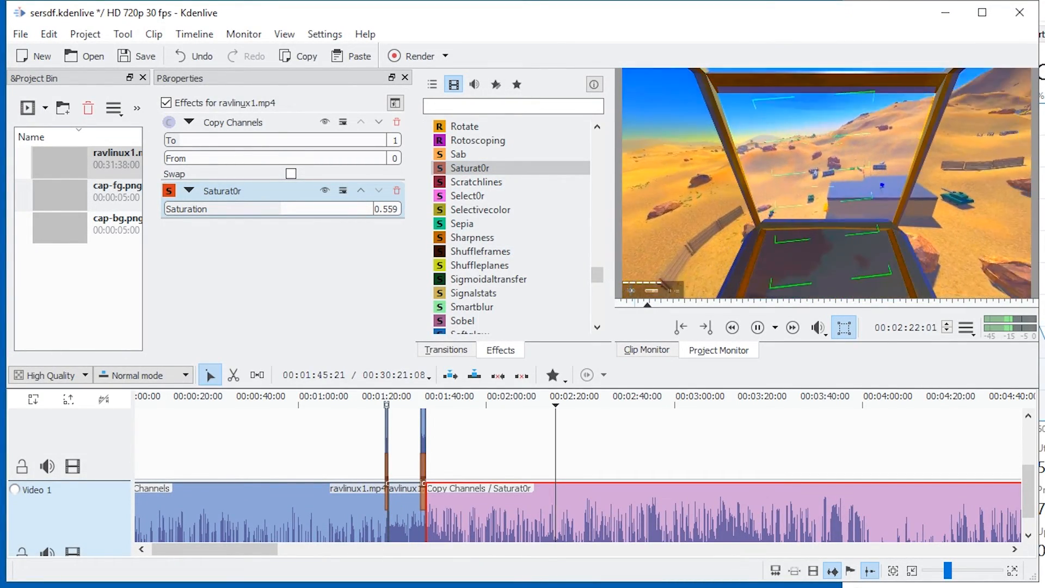
Try the Obscure effect on top of Saturat0r on the last clip, and undo it.
{"action": "scroll", "coordinate": [490, 223], "scroll_direction": "up", "scroll_amount": 3}
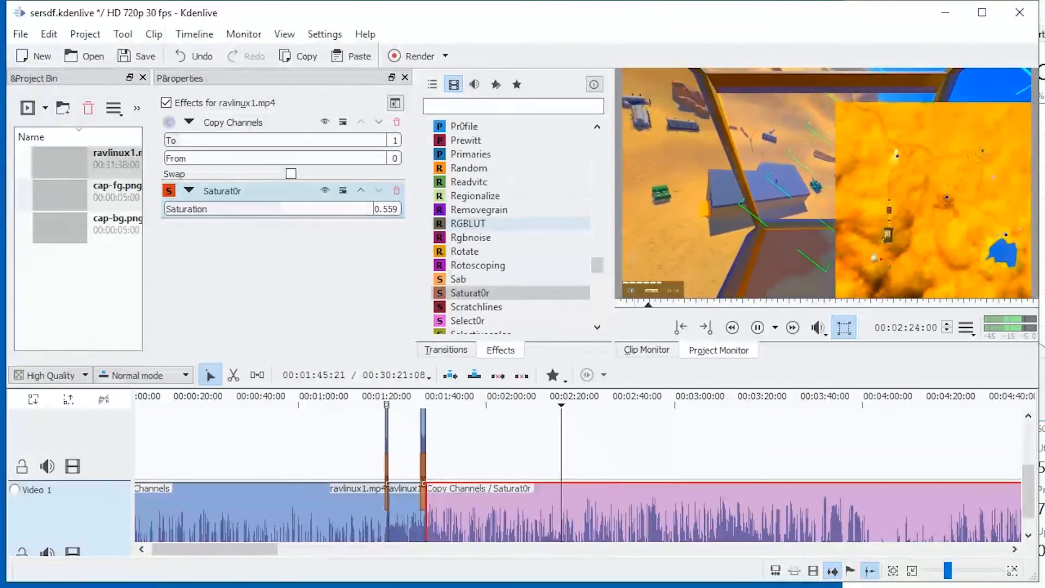
{"action": "scroll", "coordinate": [490, 306], "scroll_direction": "up", "scroll_amount": 7}
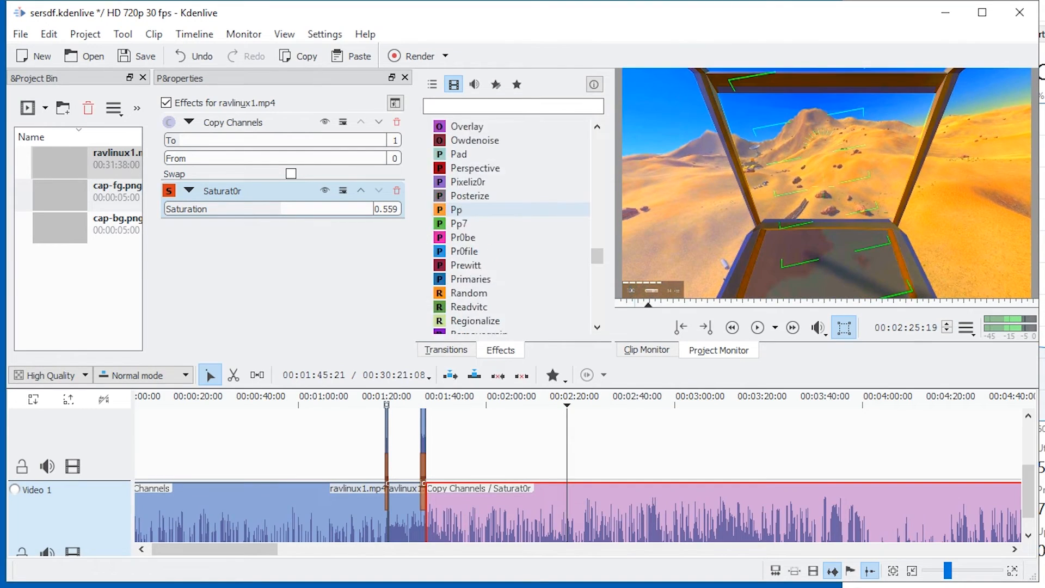
{"action": "double_click", "coordinate": [468, 307]}
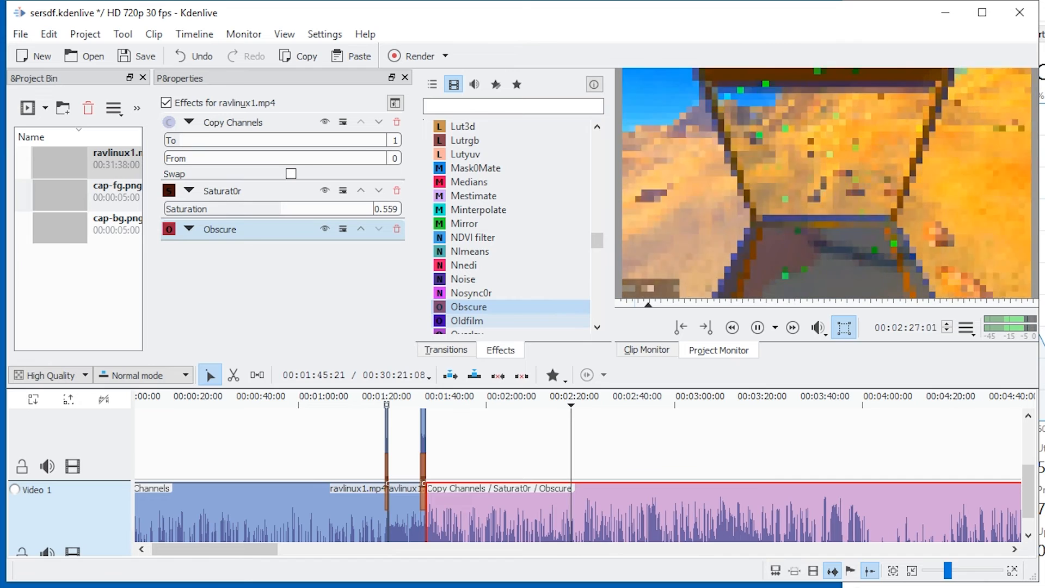
{"action": "key", "text": "ctrl+z"}
Add the Light Graffiti effect to the last clip, compare it with and without Saturat0r, and disable Light Graffiti.
{"action": "scroll", "coordinate": [477, 292], "scroll_direction": "up", "scroll_amount": 5}
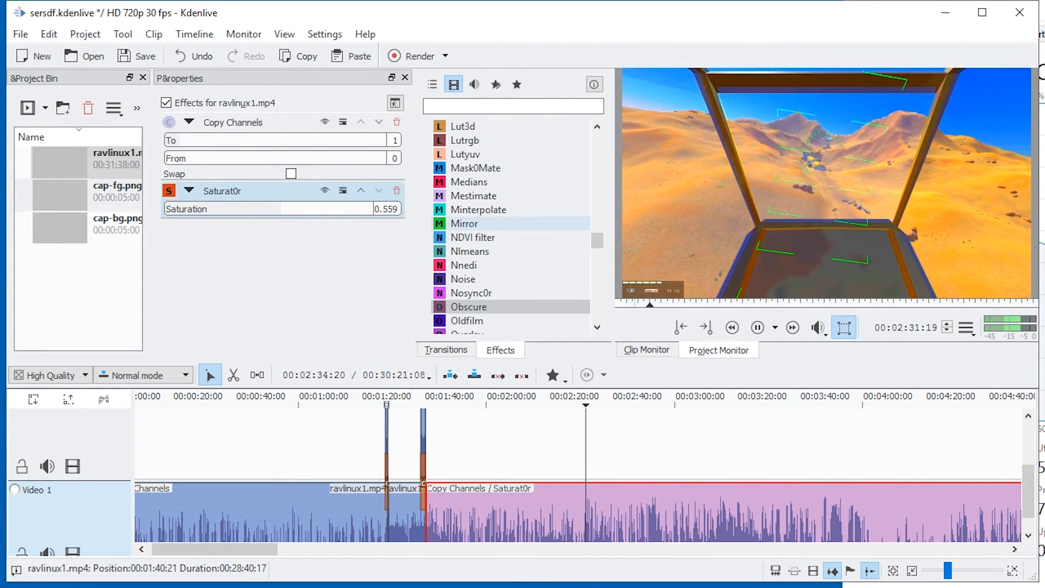
{"action": "double_click", "coordinate": [477, 293]}
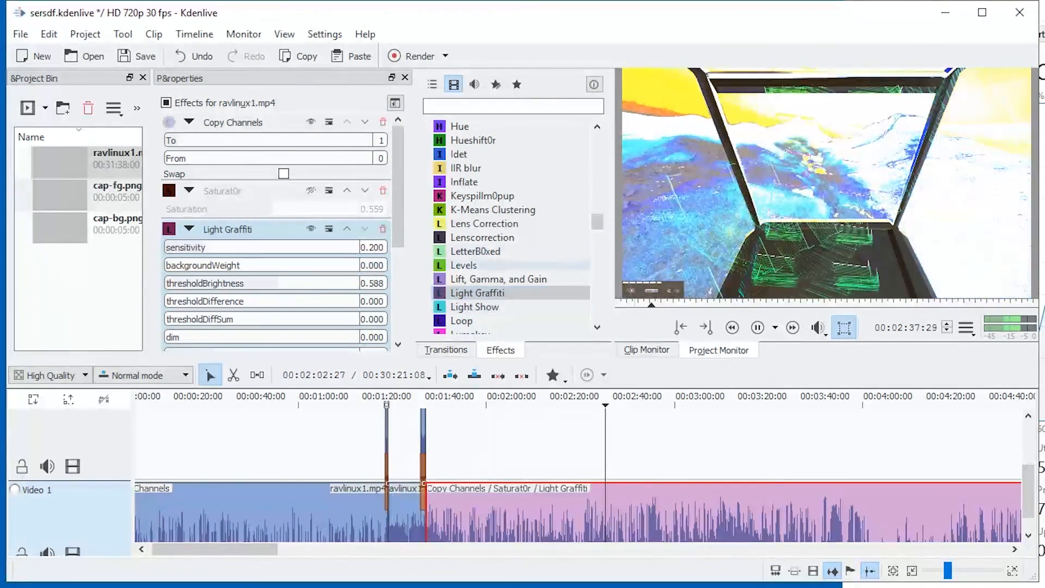
{"action": "left_click", "coordinate": [311, 190]}
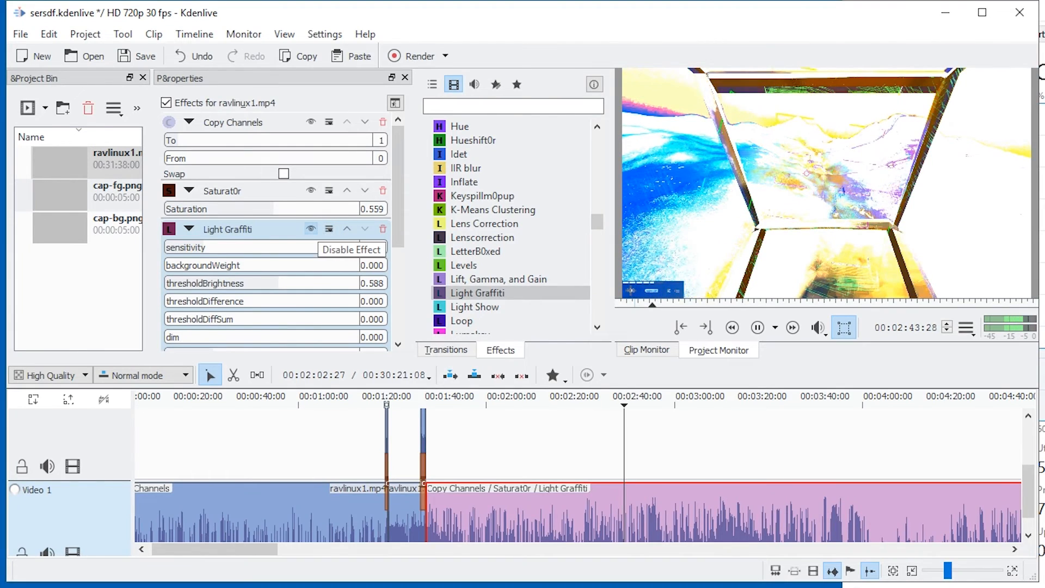
{"action": "left_click", "coordinate": [311, 229]}
Apply the Dust effect to the last ravlinux1.mp4 clip.
{"action": "scroll", "coordinate": [511, 218], "scroll_direction": "up", "scroll_amount": 12}
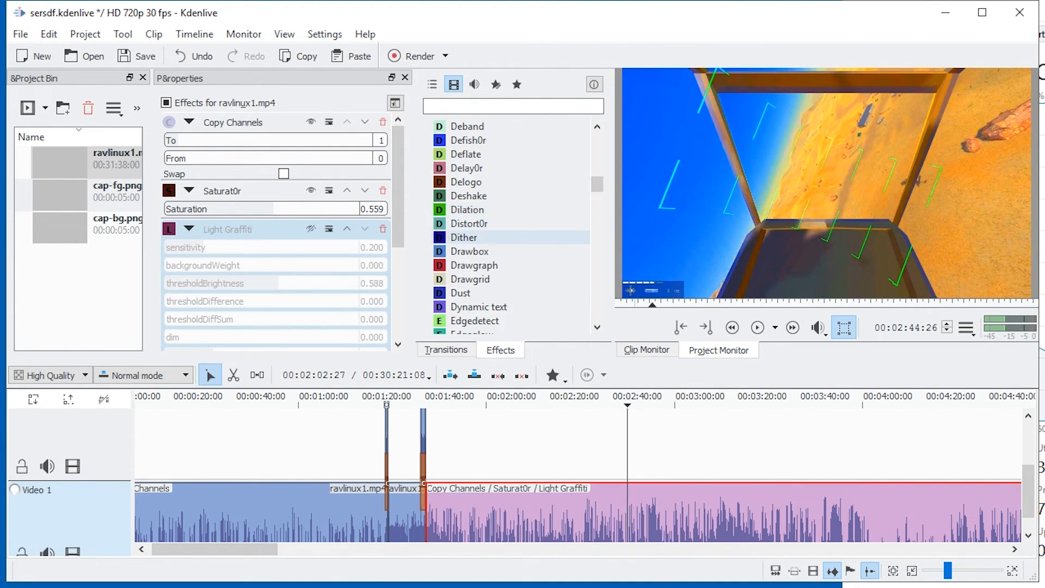
{"action": "left_click", "coordinate": [462, 293]}
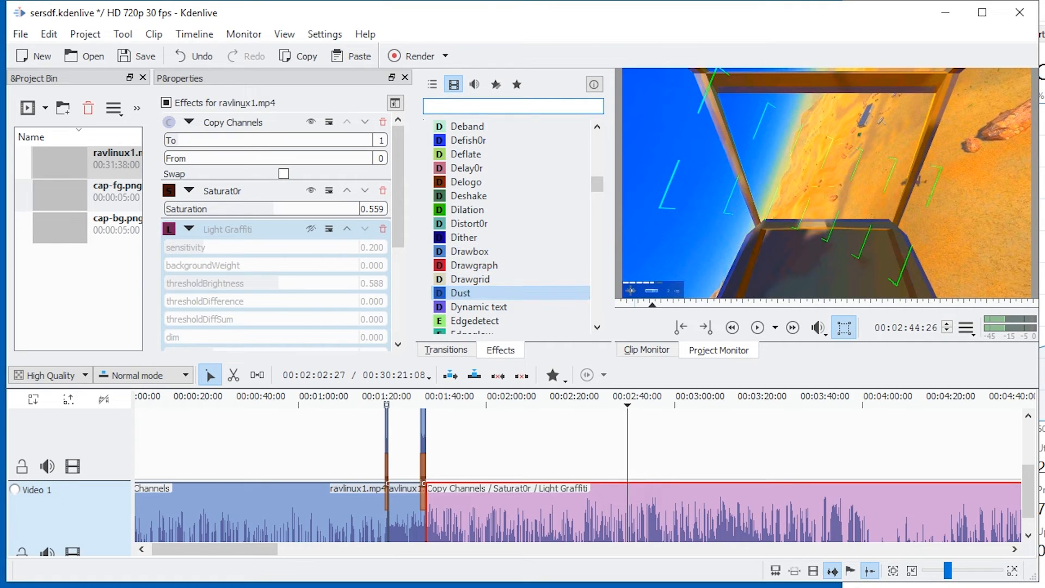
{"action": "left_click_drag", "start_coordinate": [461, 293], "coordinate": [623, 512]}
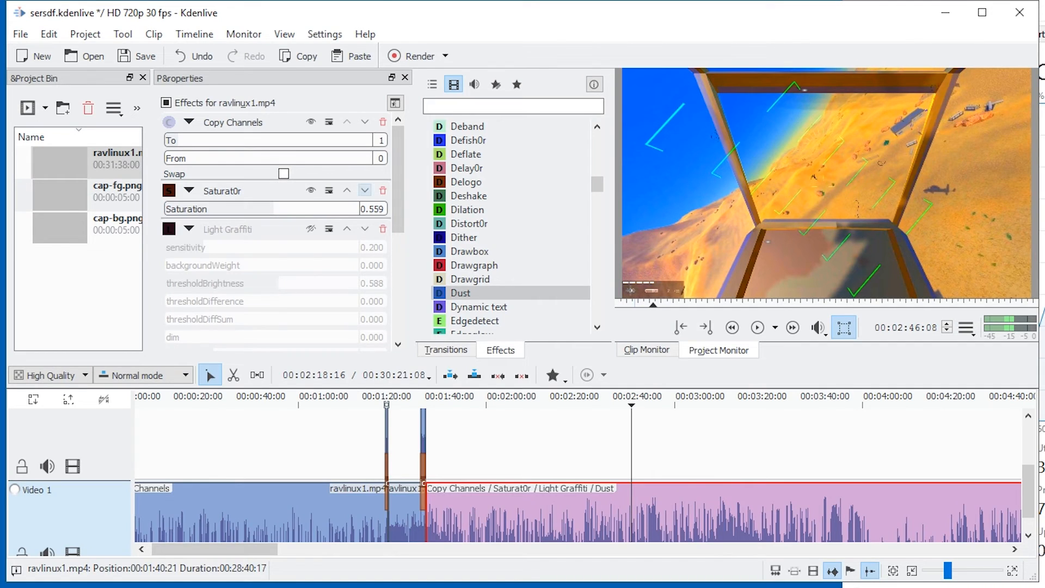
Disable the Saturat0r effect, and delete both Saturat0r and Light Graffiti from the last clip.
{"action": "left_click", "coordinate": [311, 191]}
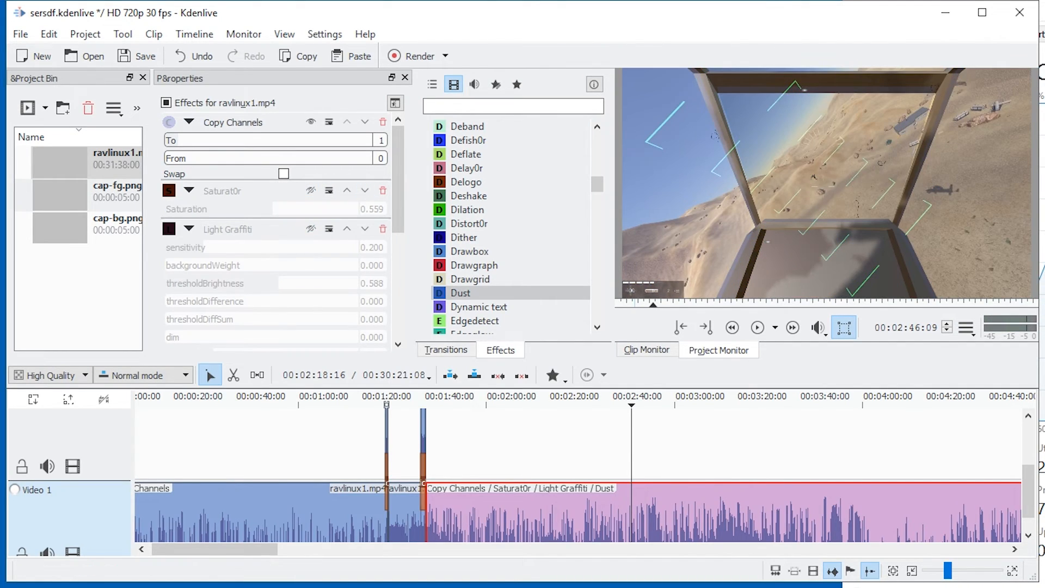
{"action": "left_click", "coordinate": [383, 191]}
{"action": "left_click", "coordinate": [383, 190]}
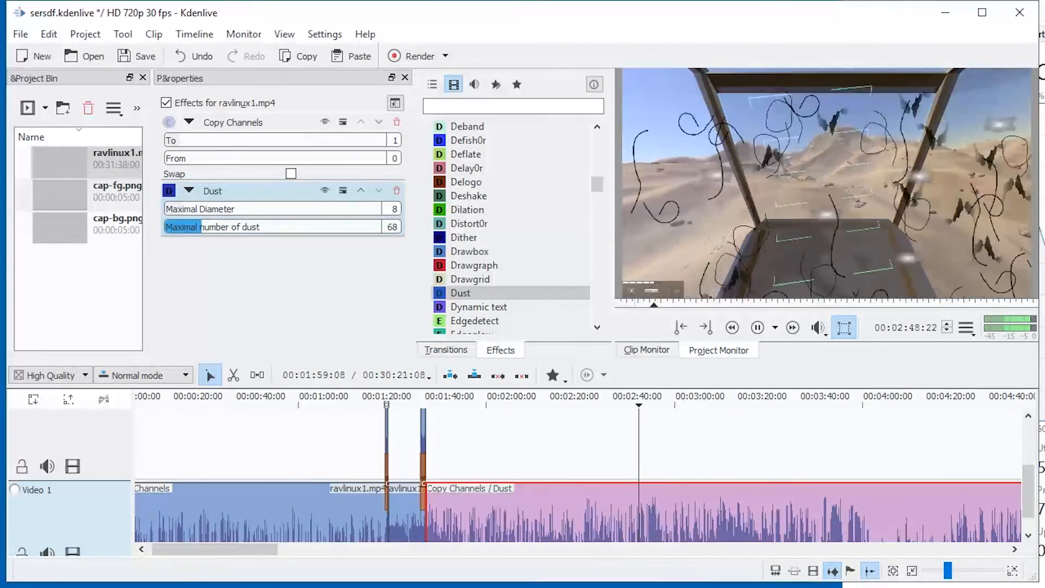
Adjust the Dust effect during playback, setting the maximal number of dust to 248 and the maximal diameter to 2, and readjust the dust number.
{"action": "left_click_drag", "start_coordinate": [202, 227], "coordinate": [299, 227]}
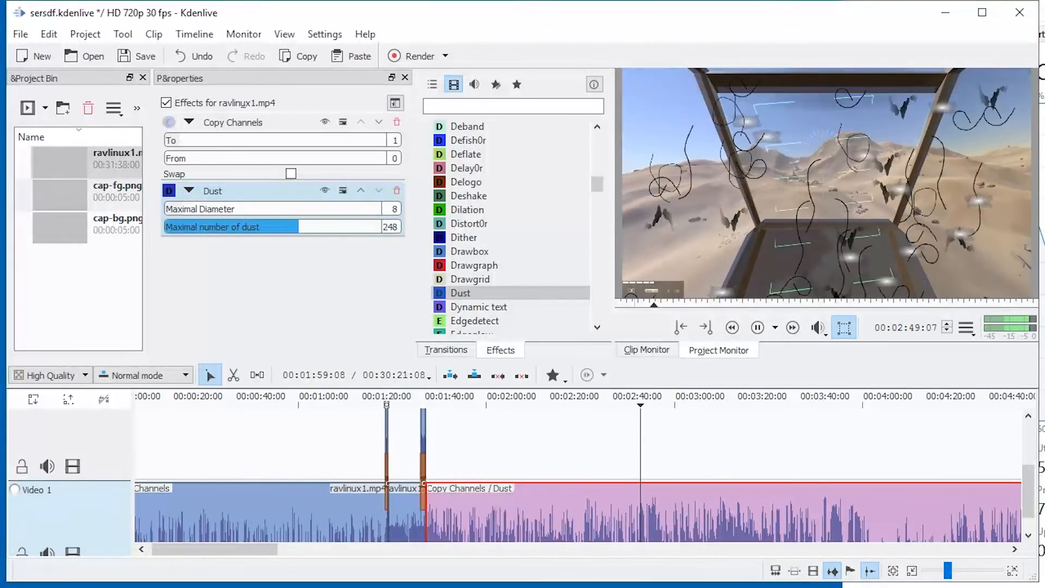
{"action": "left_click", "coordinate": [170, 209]}
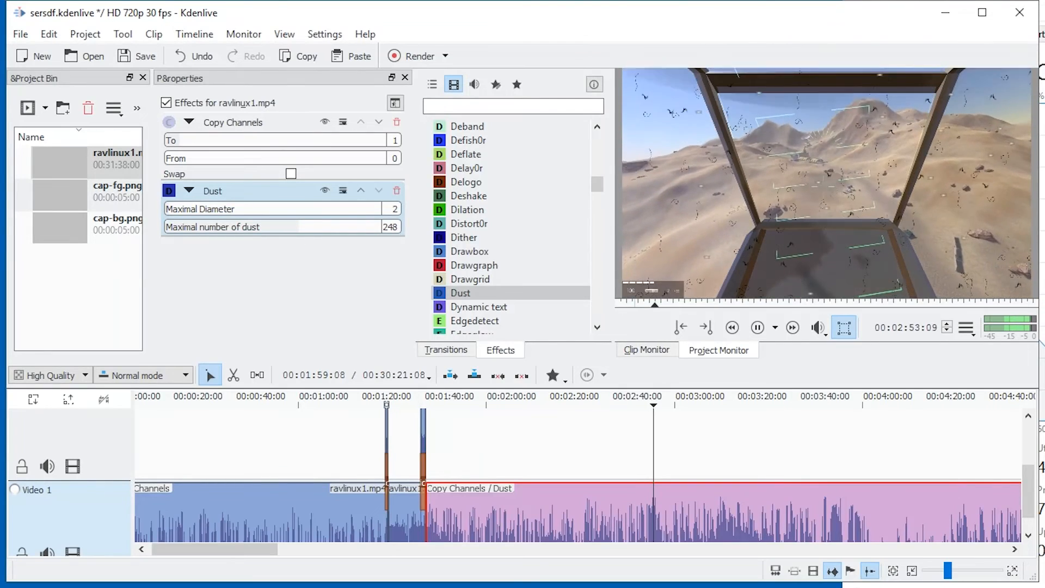
{"action": "left_click", "coordinate": [216, 227]}
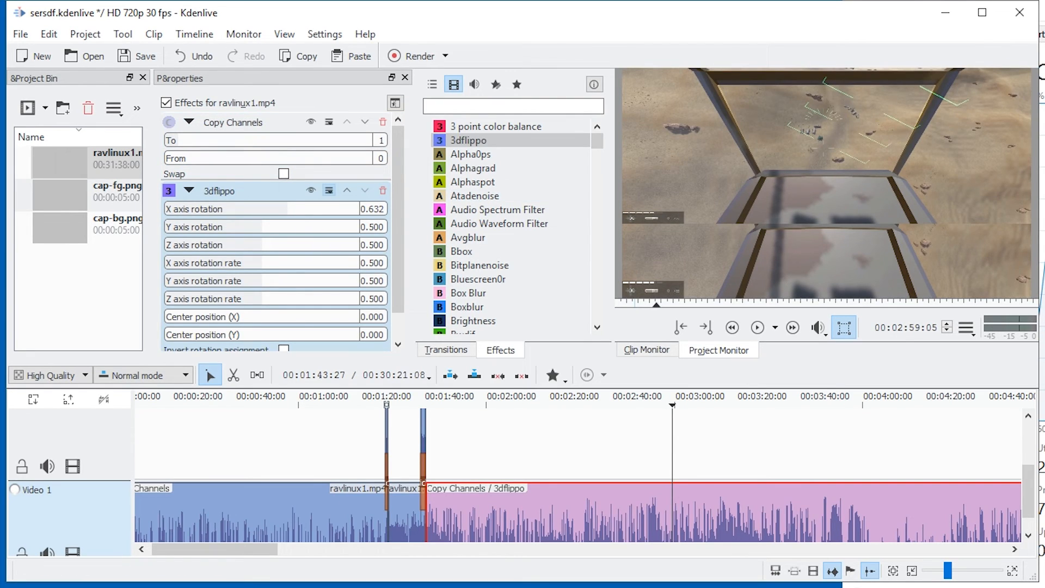
Look through the remaining 3dflippo settings and remove the 3dflippo effect from the last clip.
{"action": "scroll", "coordinate": [275, 229], "scroll_direction": "down", "scroll_amount": 1}
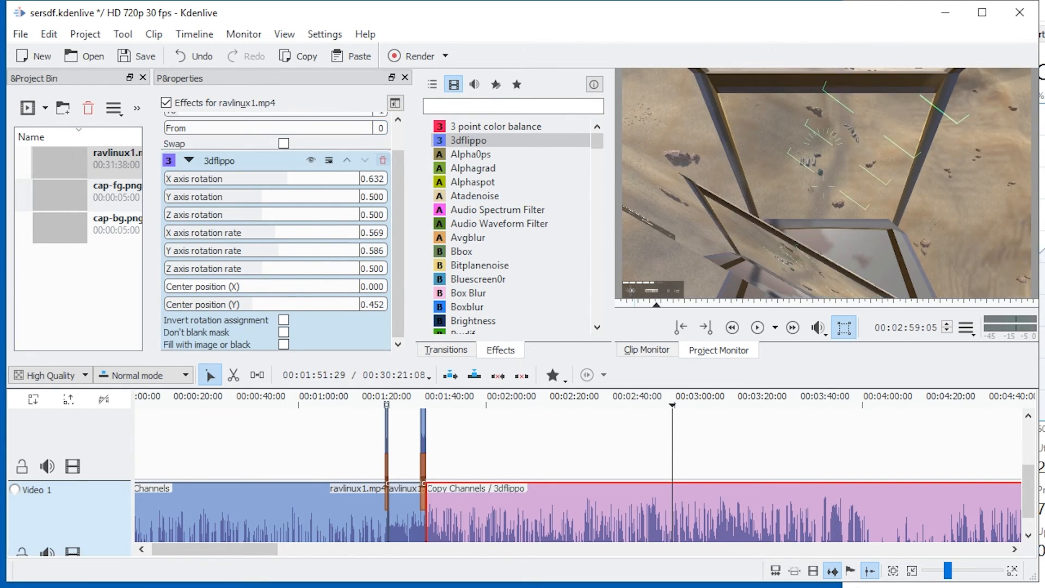
{"action": "left_click", "coordinate": [383, 160]}
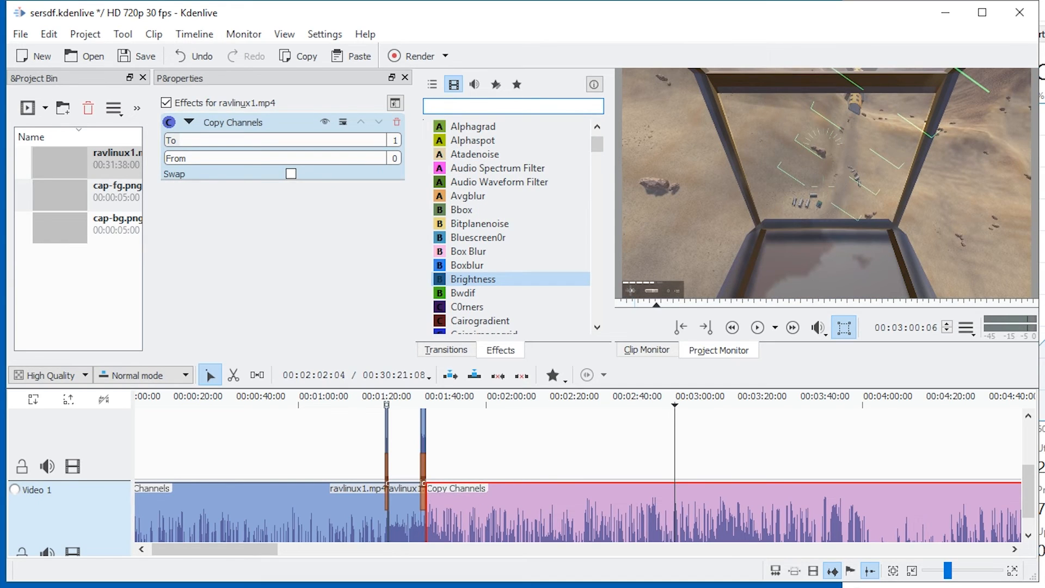
Try the Dance effect on the last ravlinux1.mp4 clip and remove it again.
{"action": "key", "text": "Return"}
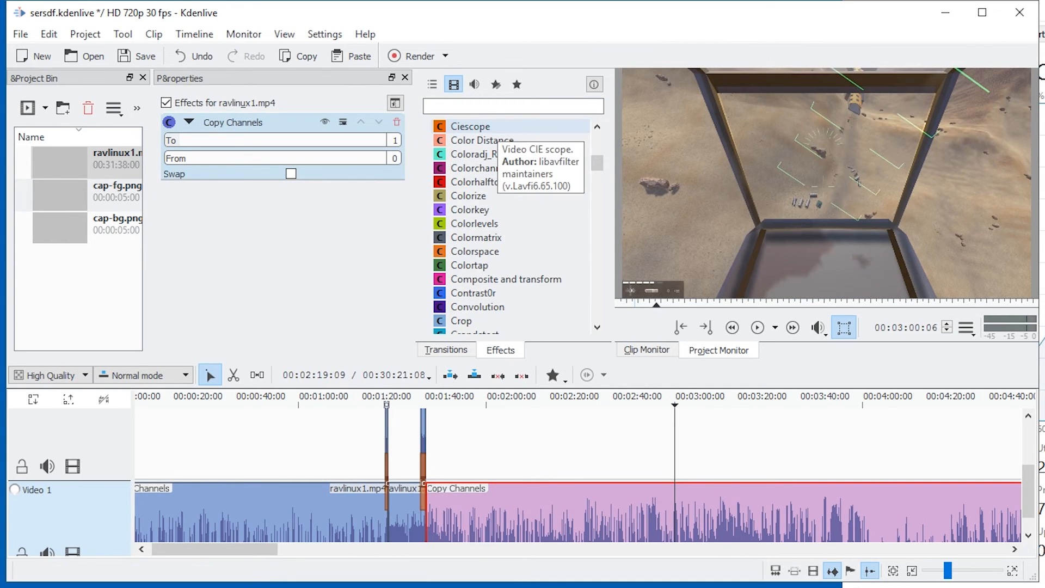
{"action": "scroll", "coordinate": [473, 163], "scroll_direction": "down", "scroll_amount": 2}
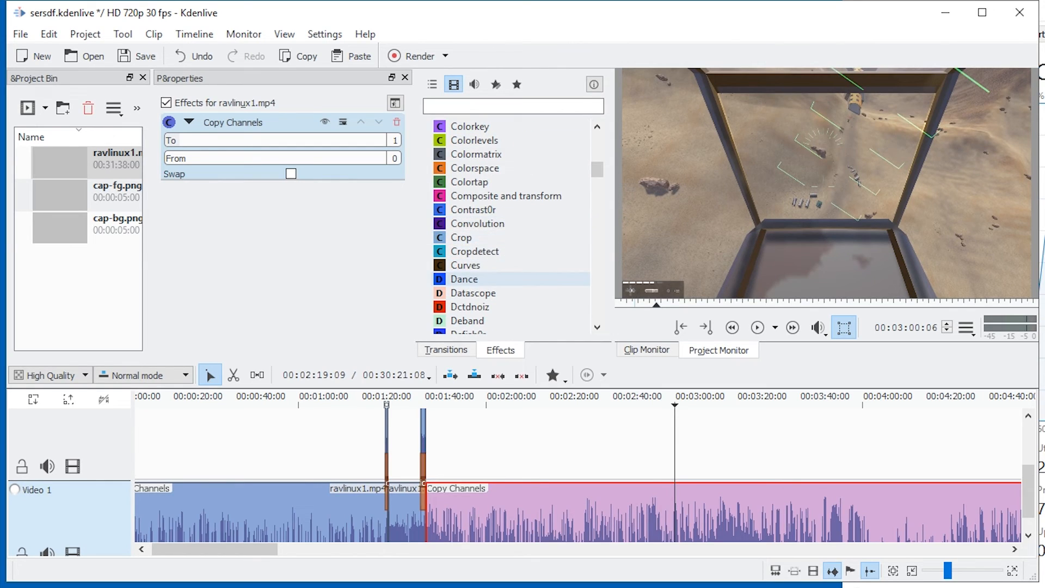
{"action": "double_click", "coordinate": [464, 279]}
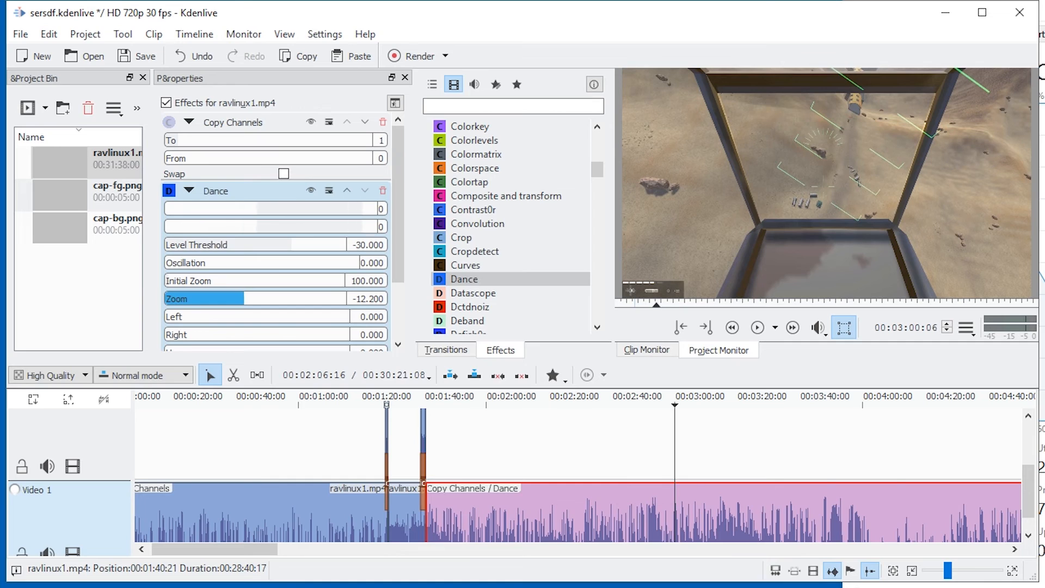
{"action": "left_click", "coordinate": [383, 190]}
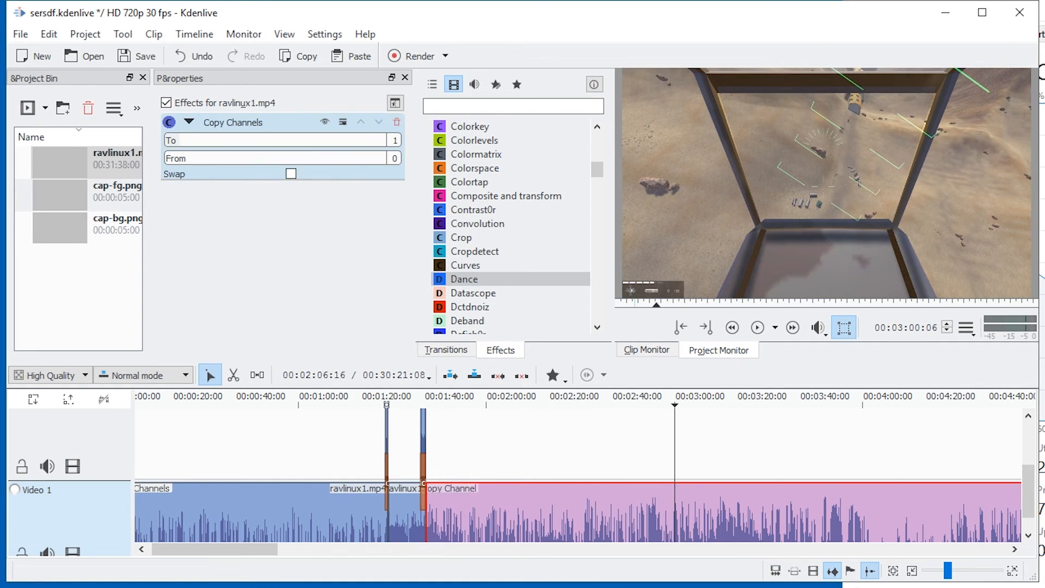
Look further through the video effects list, down to the effects around Glow, and check the clips over the whole timeline.
{"action": "scroll", "coordinate": [512, 251], "scroll_direction": "down", "scroll_amount": 5}
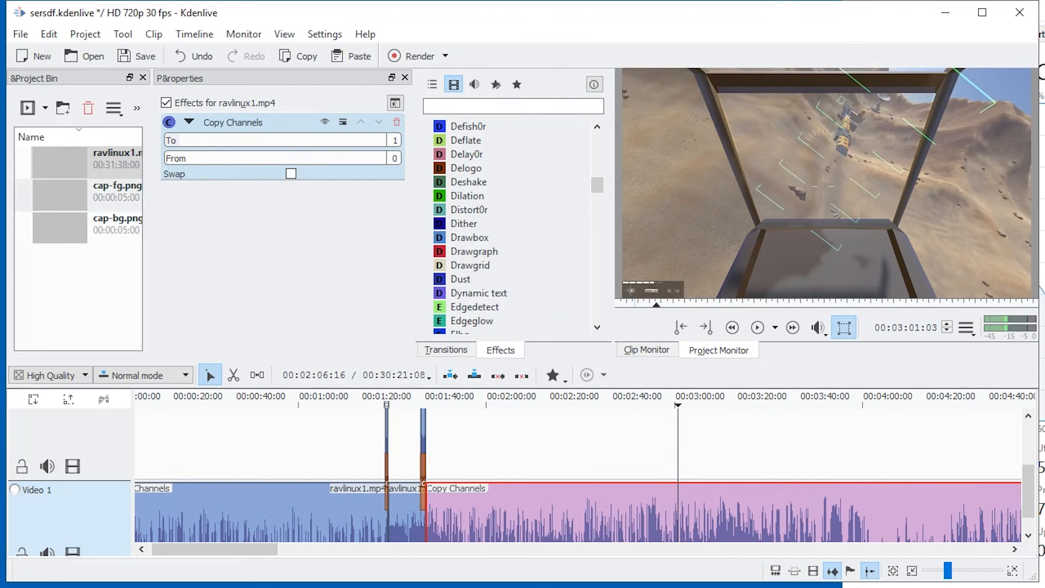
{"action": "left_click", "coordinate": [484, 402]}
{"action": "scroll", "coordinate": [552, 490], "scroll_direction": "down", "scroll_amount": 4}
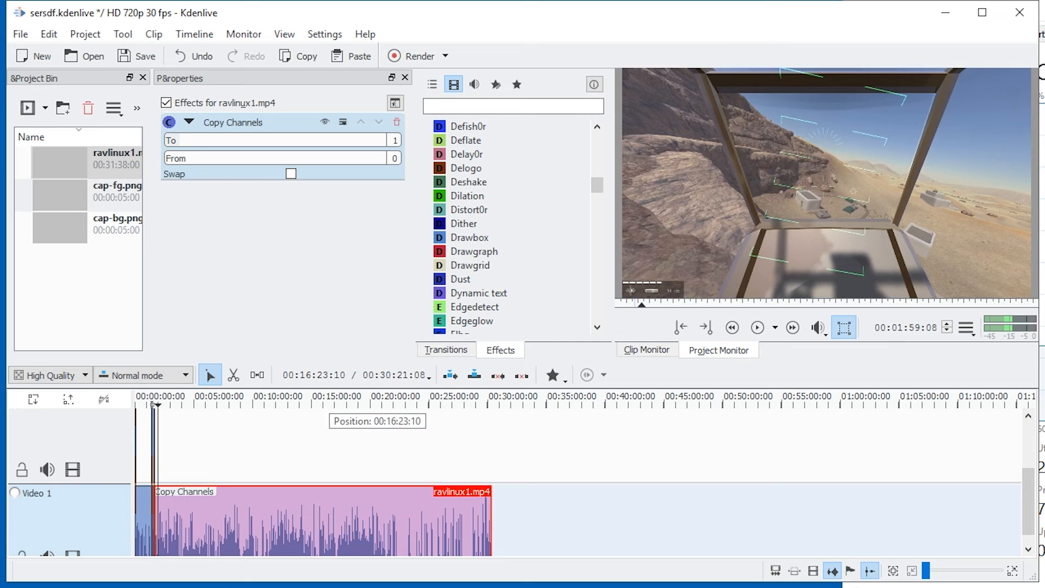
{"action": "scroll", "coordinate": [512, 259], "scroll_direction": "down", "scroll_amount": 7}
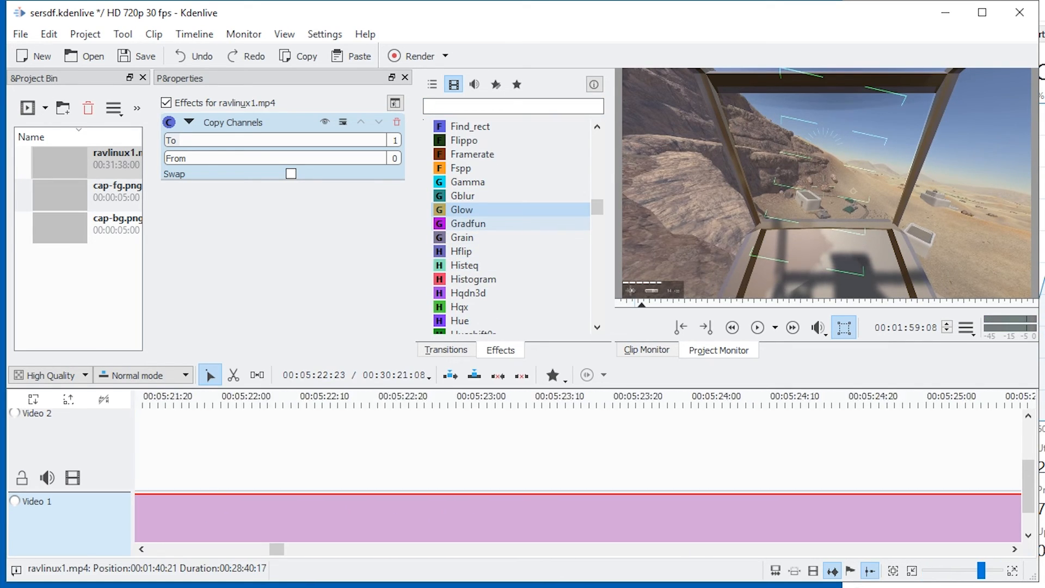
{"action": "scroll", "coordinate": [326, 468], "scroll_direction": "up", "scroll_amount": 1}
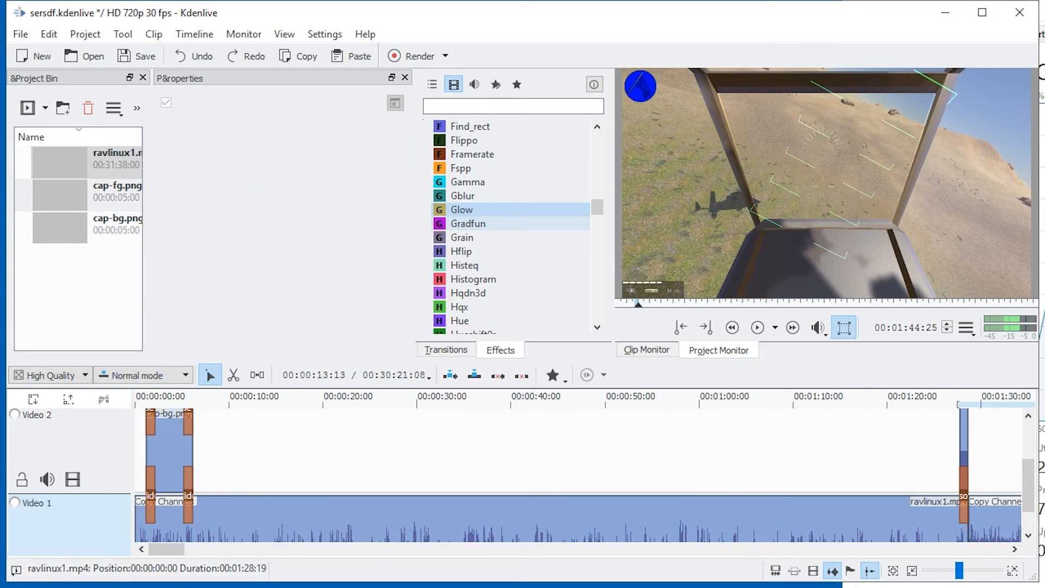
Set the zone start at the beginning of the timeline and cut the first ravlinux1.mp4 clip at 00:00:09:06 and 00:01:20:27.
{"action": "left_click", "coordinate": [135, 398]}
{"action": "key", "text": "i"}
{"action": "left_click_drag", "start_coordinate": [197, 398], "coordinate": [221, 399]}
{"action": "left_click", "coordinate": [255, 517]}
{"action": "key", "text": "shift+r"}
{"action": "left_click", "coordinate": [895, 458]}
{"action": "left_click", "coordinate": [839, 517]}
{"action": "key", "text": "shift+r"}
Delete the middle piece of the cut first clip and move all following clips and transitions earlier to close the gap.
{"action": "left_click", "coordinate": [800, 517]}
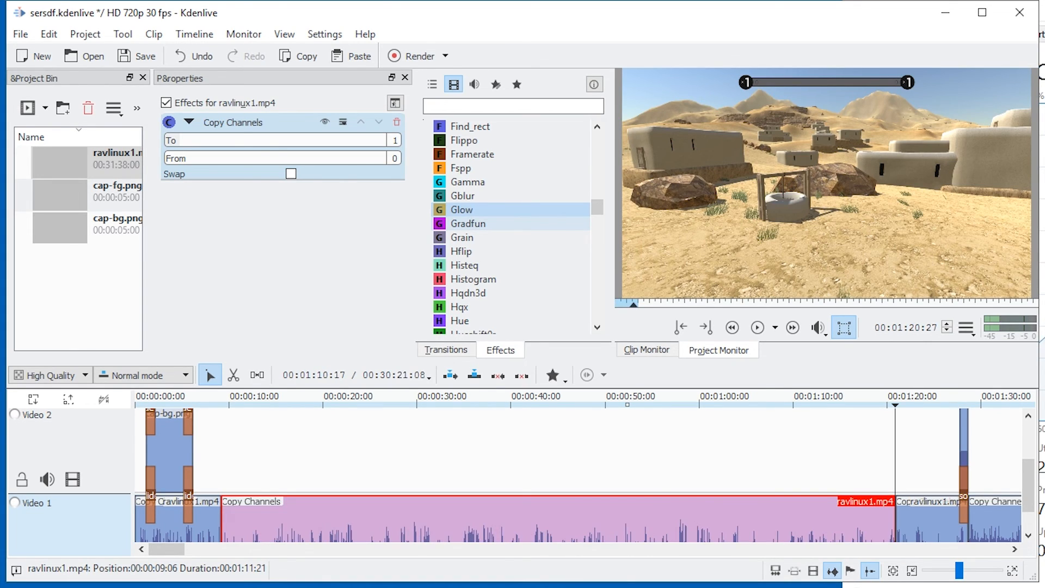
{"action": "key", "text": "Delete"}
{"action": "key", "text": "ctrl+minus"}
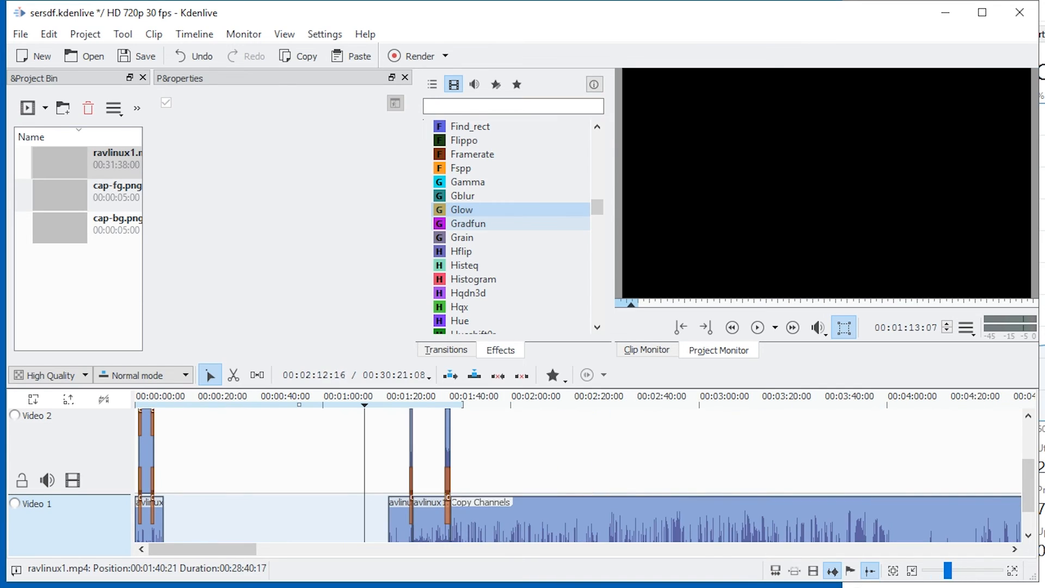
{"action": "left_click_drag", "start_coordinate": [335, 439], "coordinate": [299, 512]}
Set the zone end at 00:00:33:02 and render the selected zone as WebM to D:/VidCapture/ravlin/2.webm.
{"action": "left_click", "coordinate": [238, 451]}
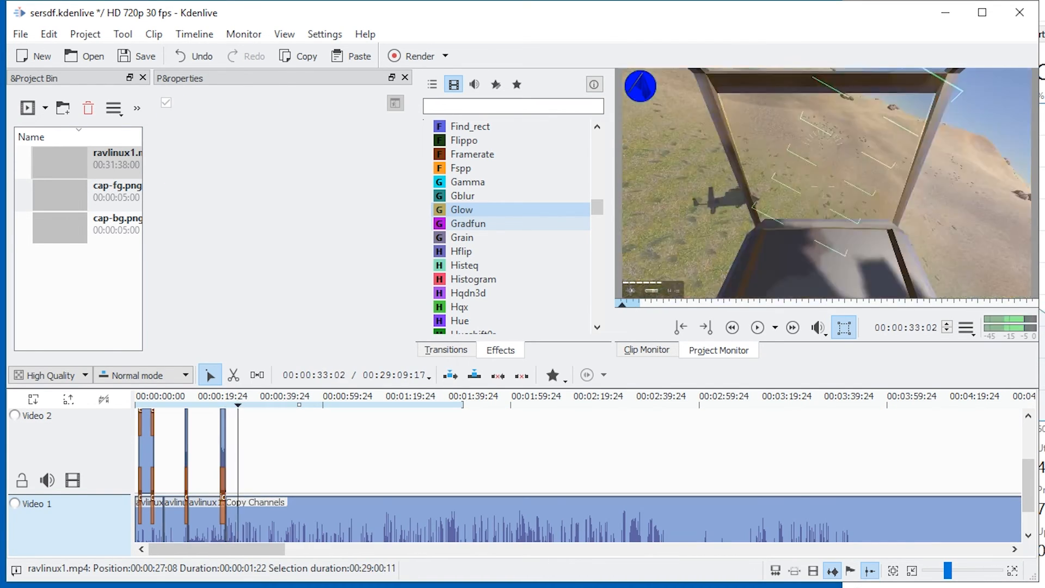
{"action": "key", "text": "o"}
{"action": "left_click", "coordinate": [413, 56]}
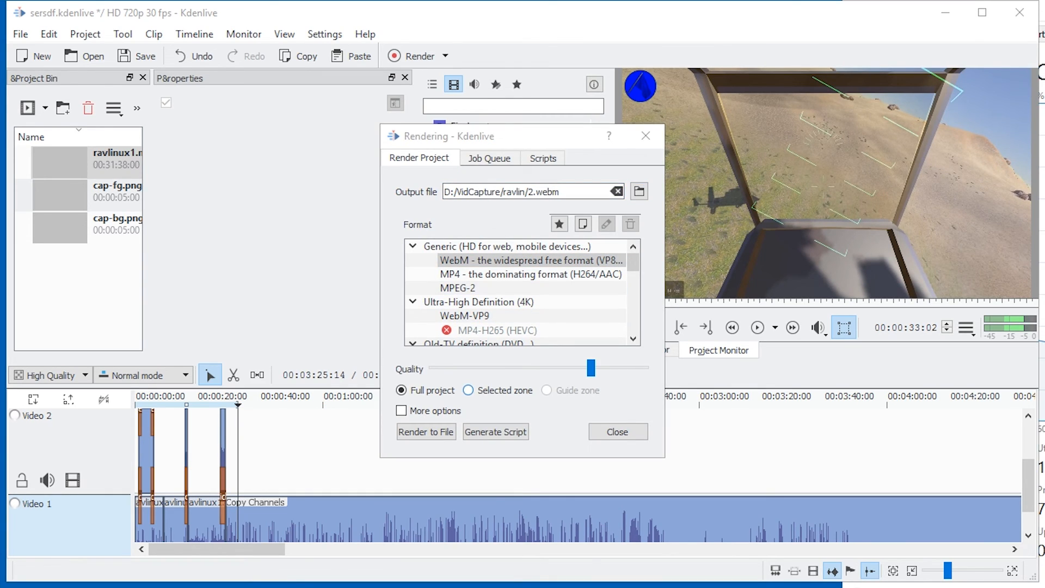
{"action": "left_click", "coordinate": [426, 432]}
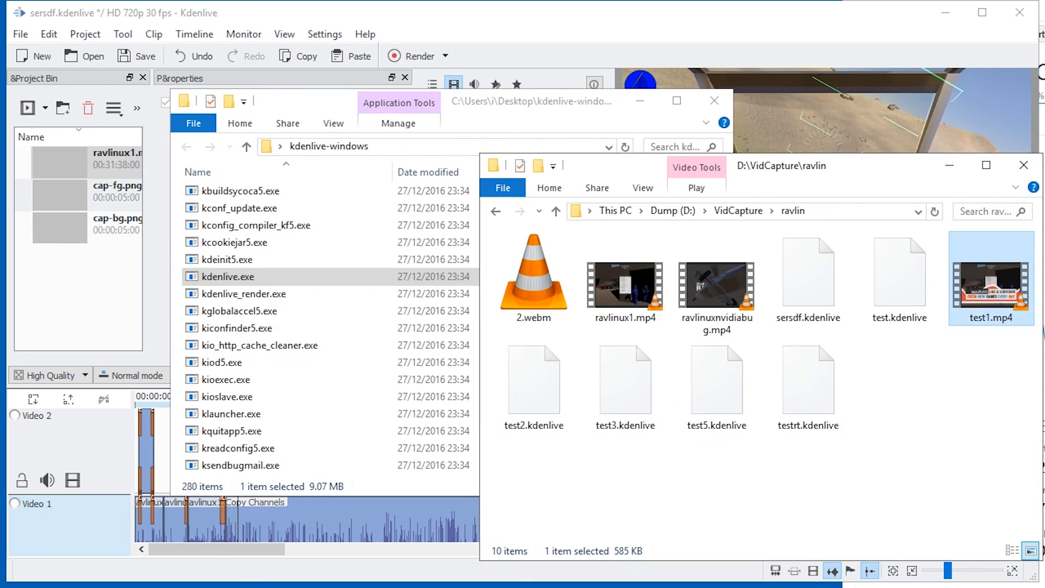
Switch to the ravlin folder, play the rendered 2.webm in VLC media player from the start, and mute its sound.
{"action": "left_click", "coordinate": [762, 460]}
{"action": "left_click", "coordinate": [534, 279]}
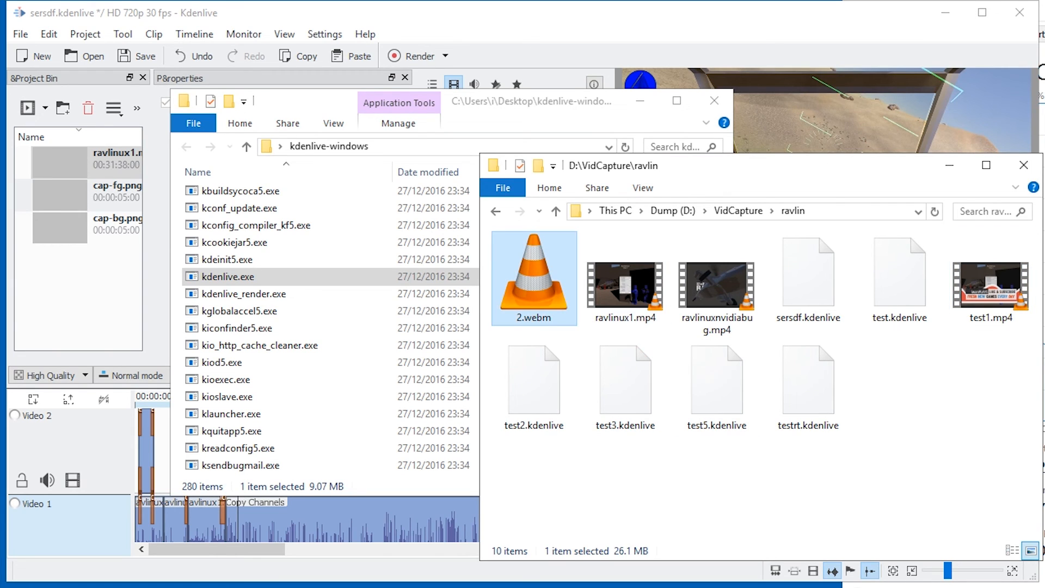
{"action": "key", "text": "Return"}
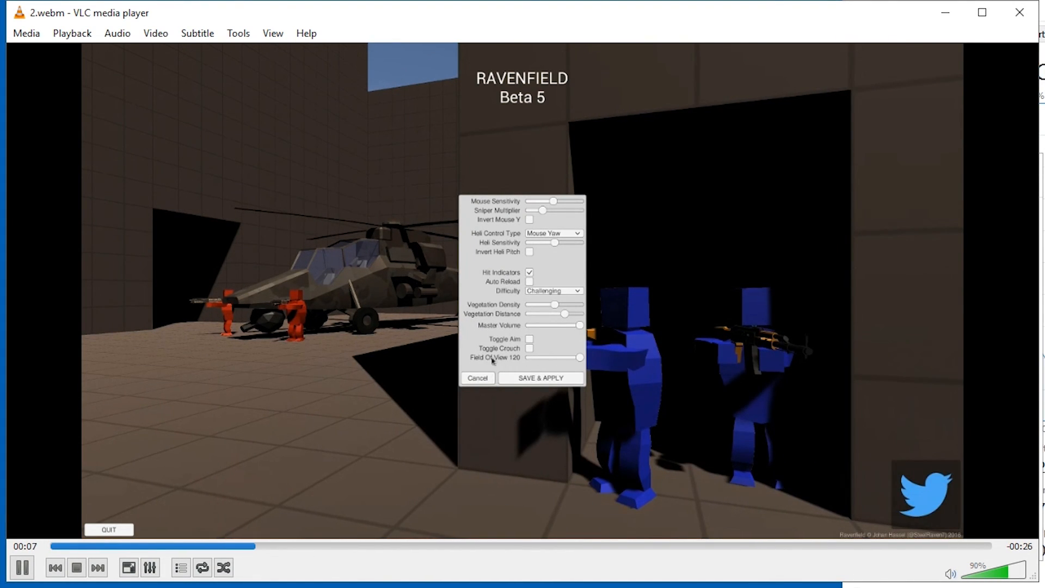
{"action": "left_click", "coordinate": [376, 545]}
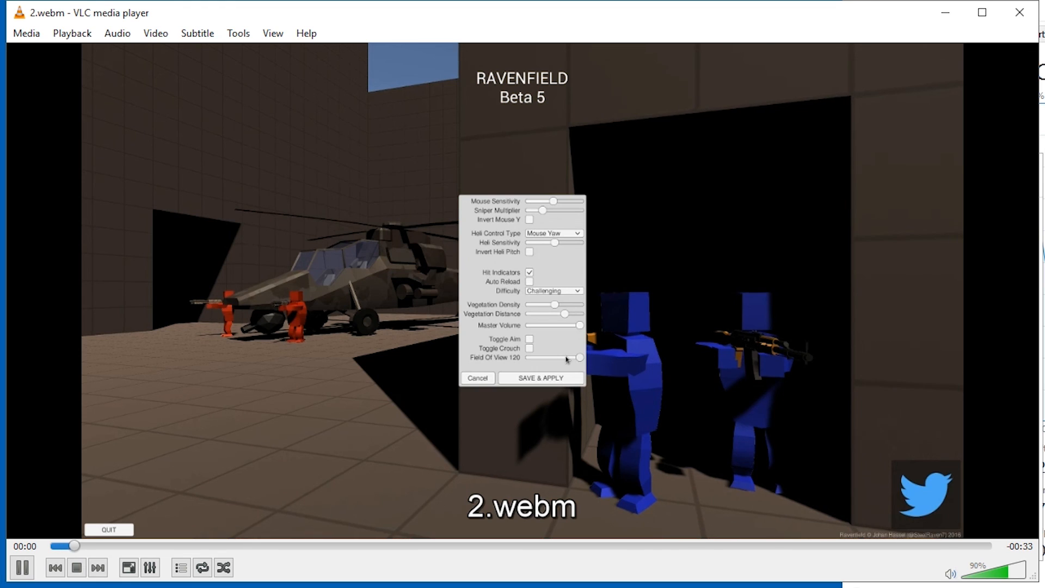
{"action": "key", "text": "m"}
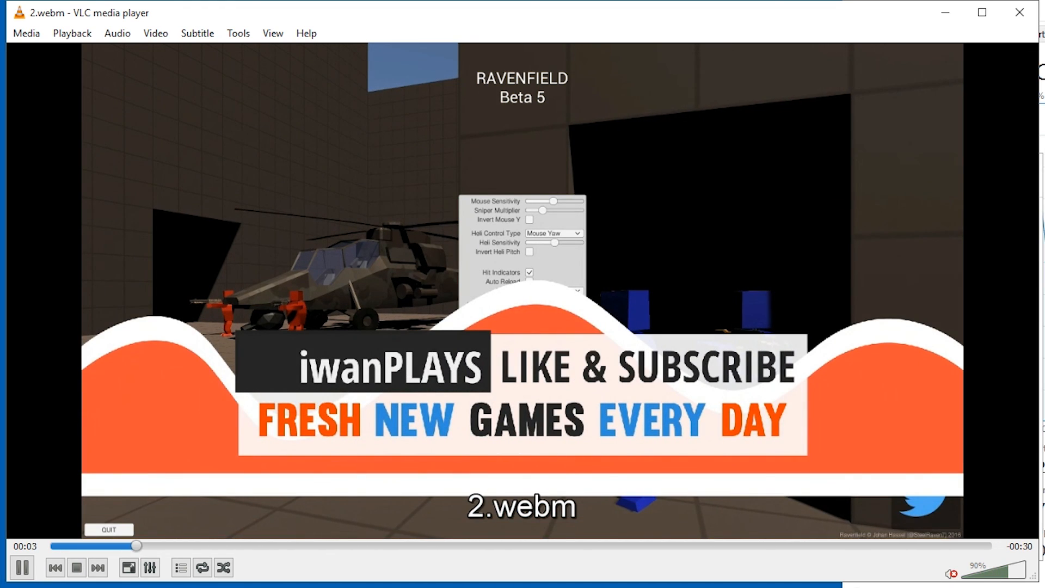